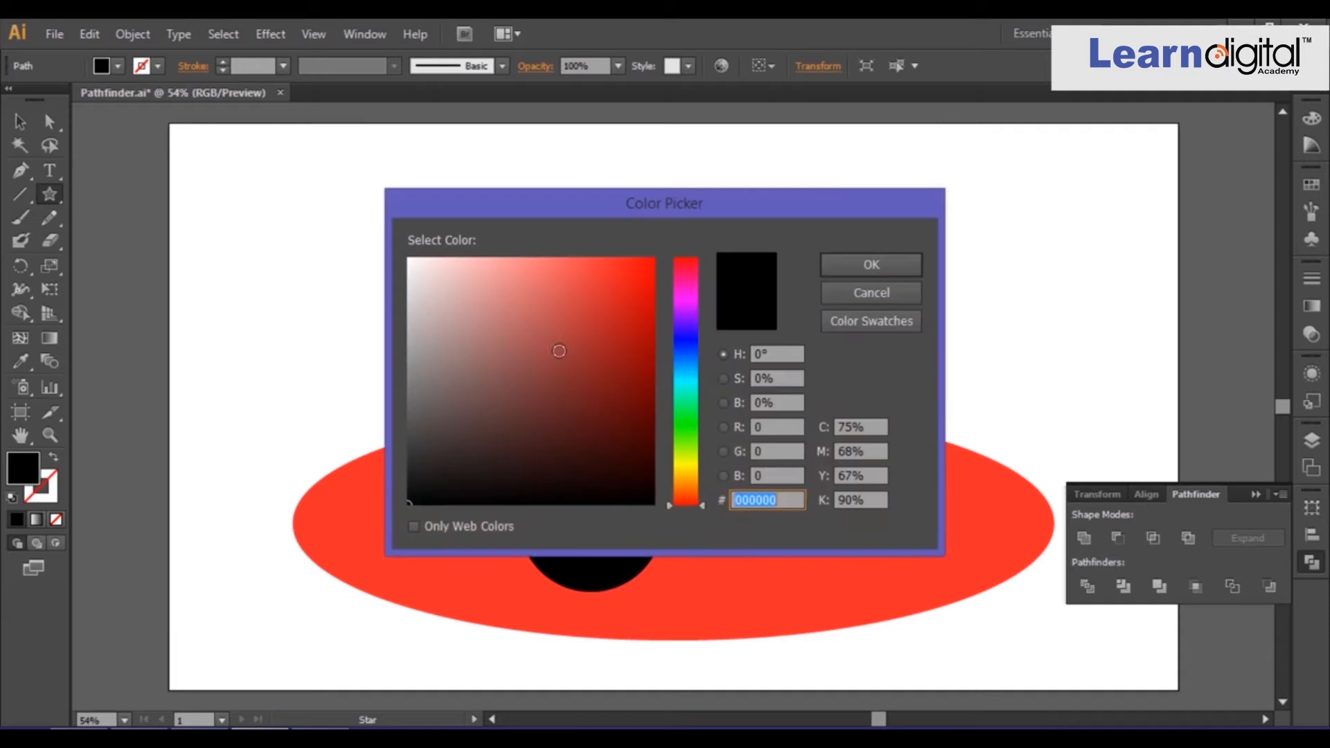
Apply a white fill to the star and move it to overlap the black circle's left edge.
left_click(854, 268)
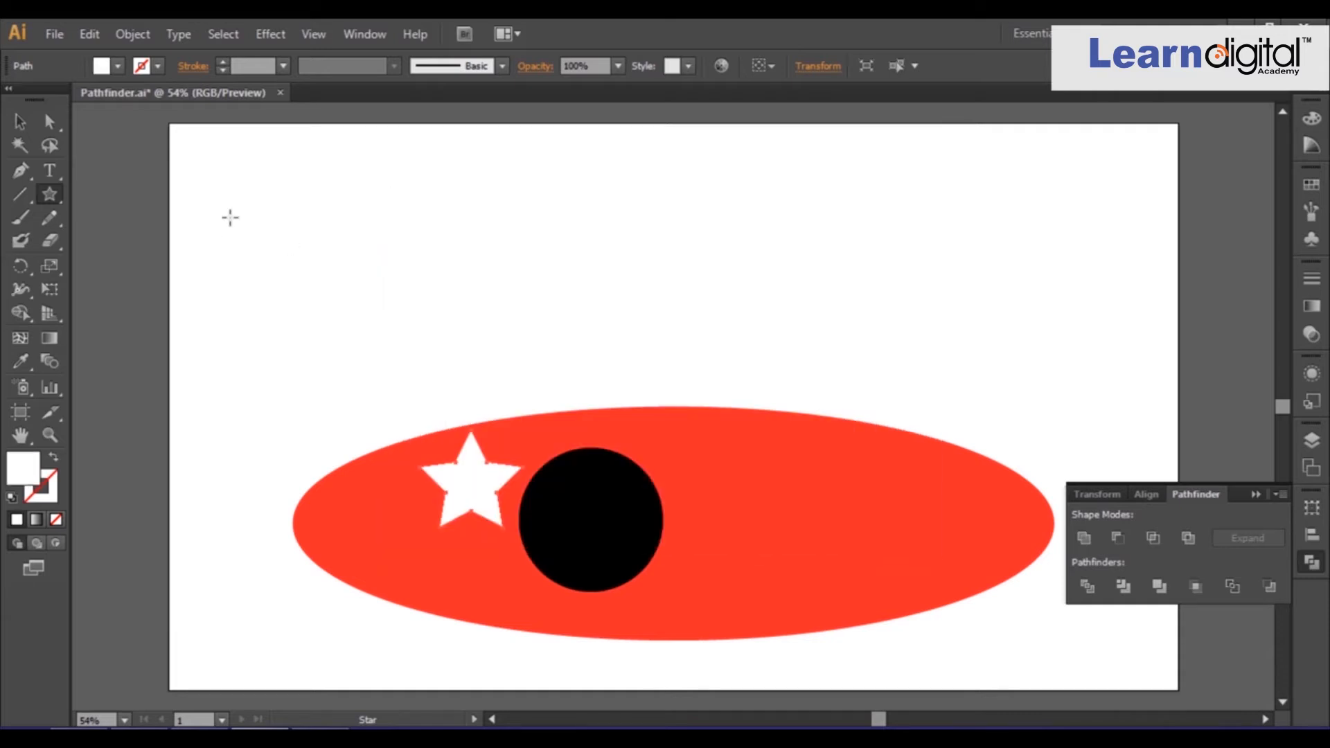
left_click(16, 116)
left_click_drag(475, 494, 523, 527)
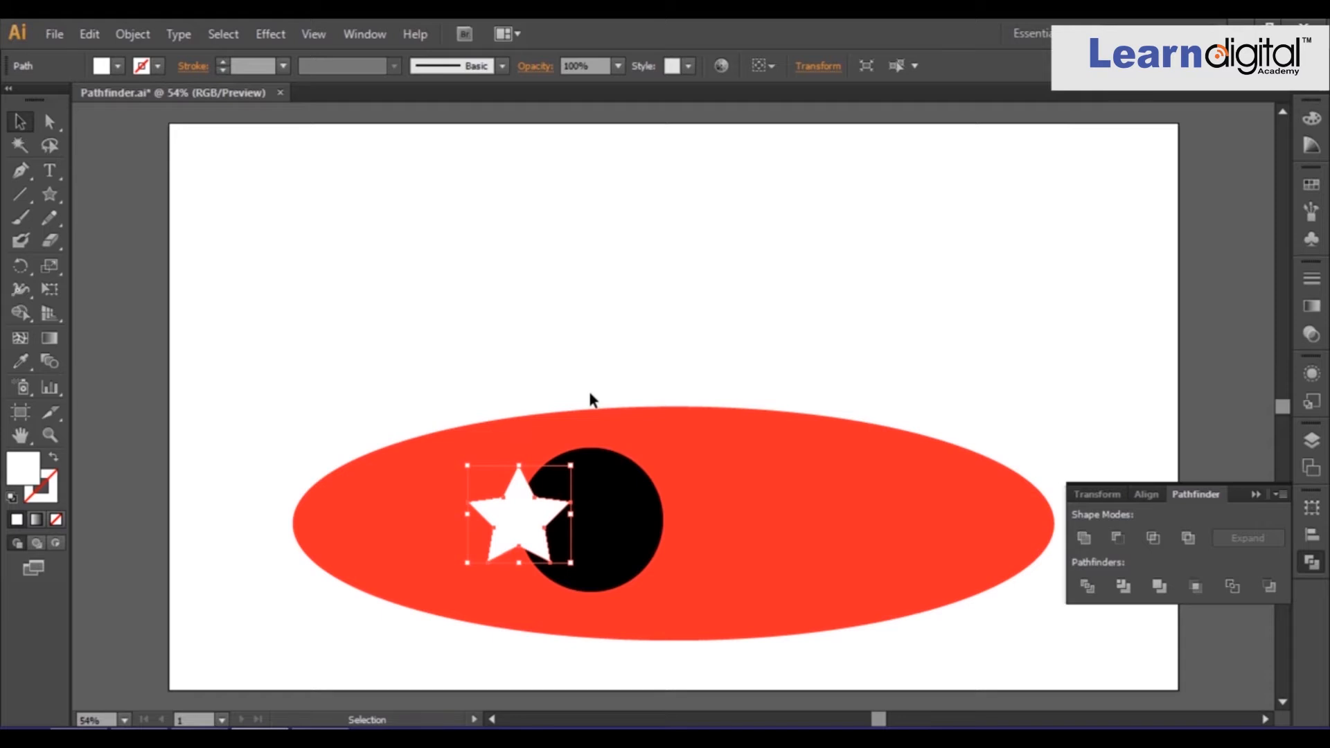
Select the star and circle together and combine them with Unite.
left_click(621, 504, "shift")
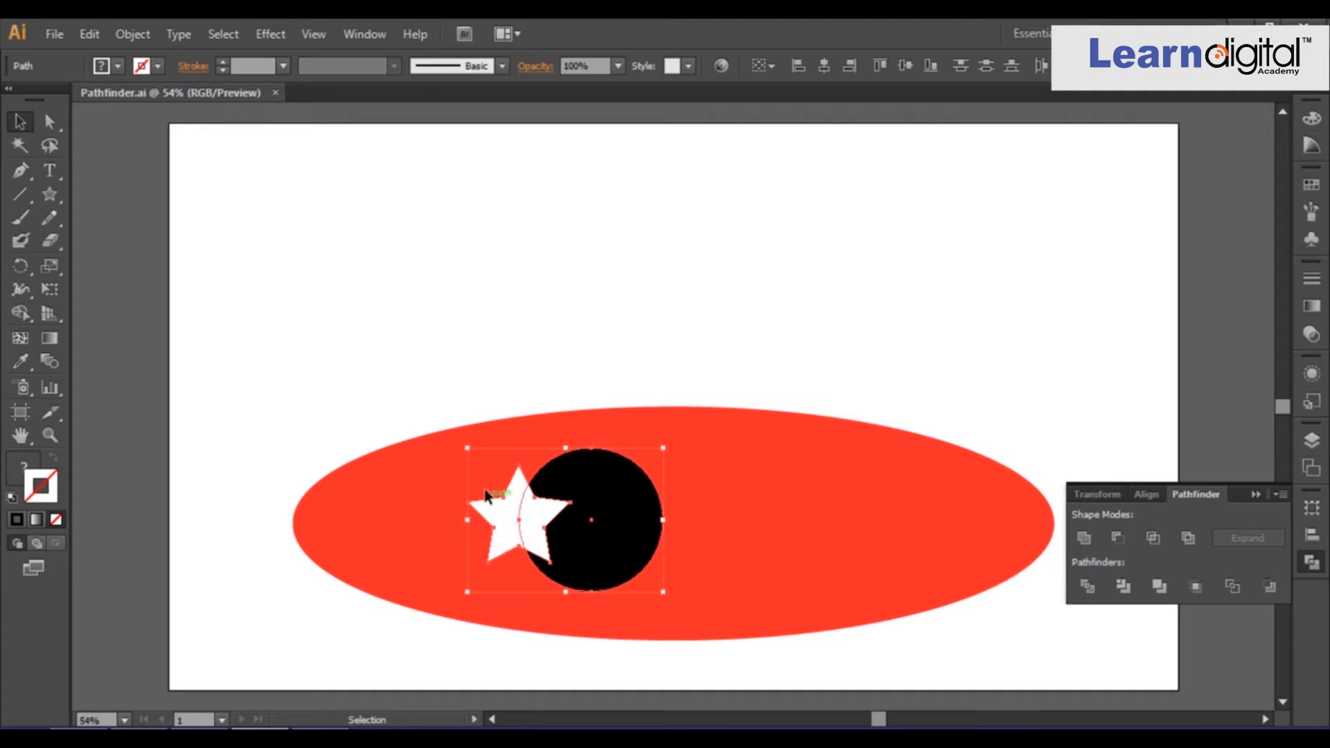
left_click(1084, 537)
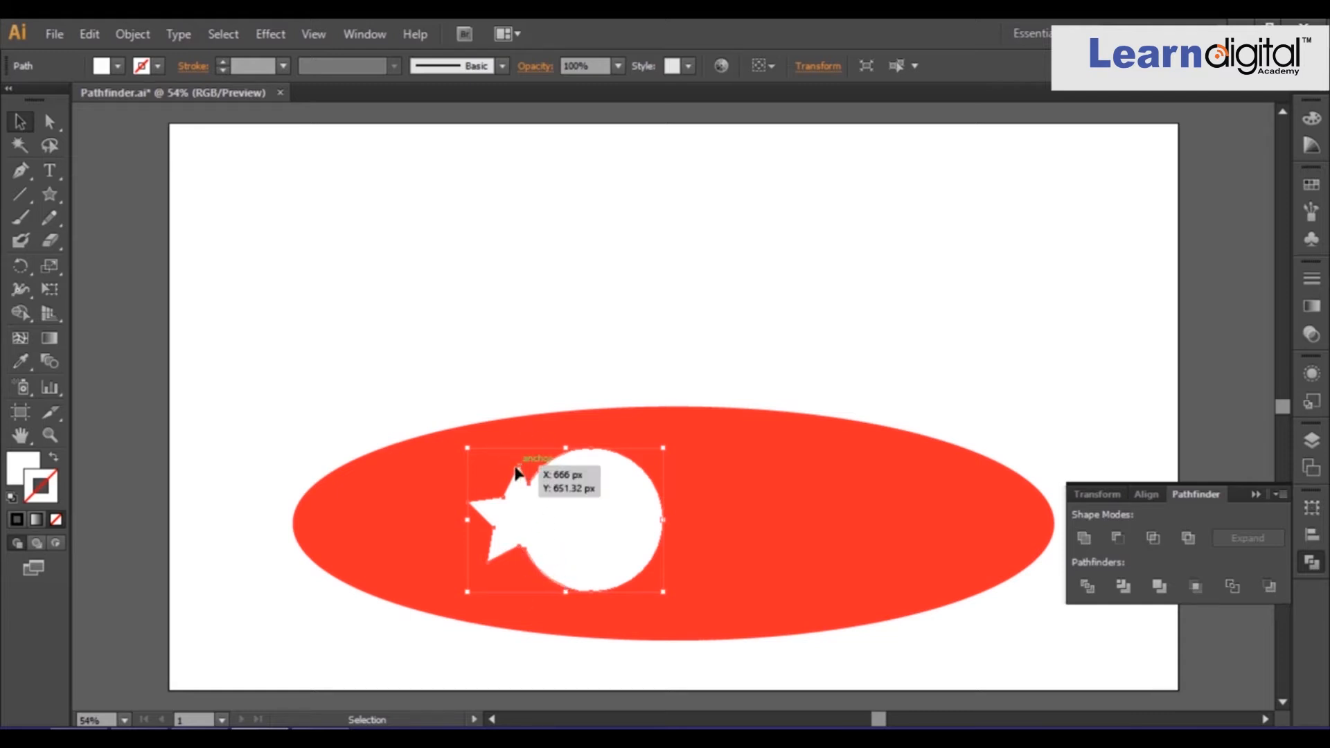
Try a white fill and a 4 pt stroke on the united shape, then undo those changes.
double_click(36, 477)
left_click(409, 500)
left_click(892, 265)
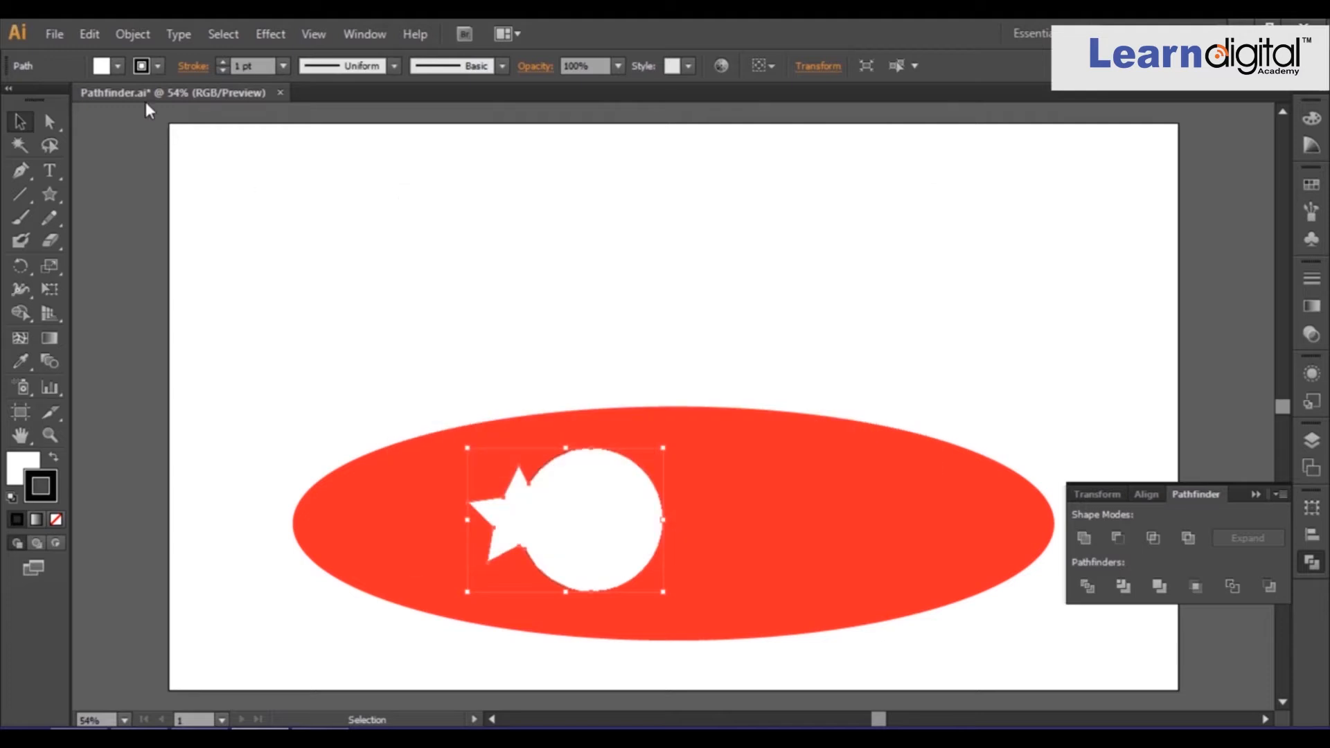
left_click(222, 62)
left_click(222, 62)
left_click(222, 62)
left_click(585, 326)
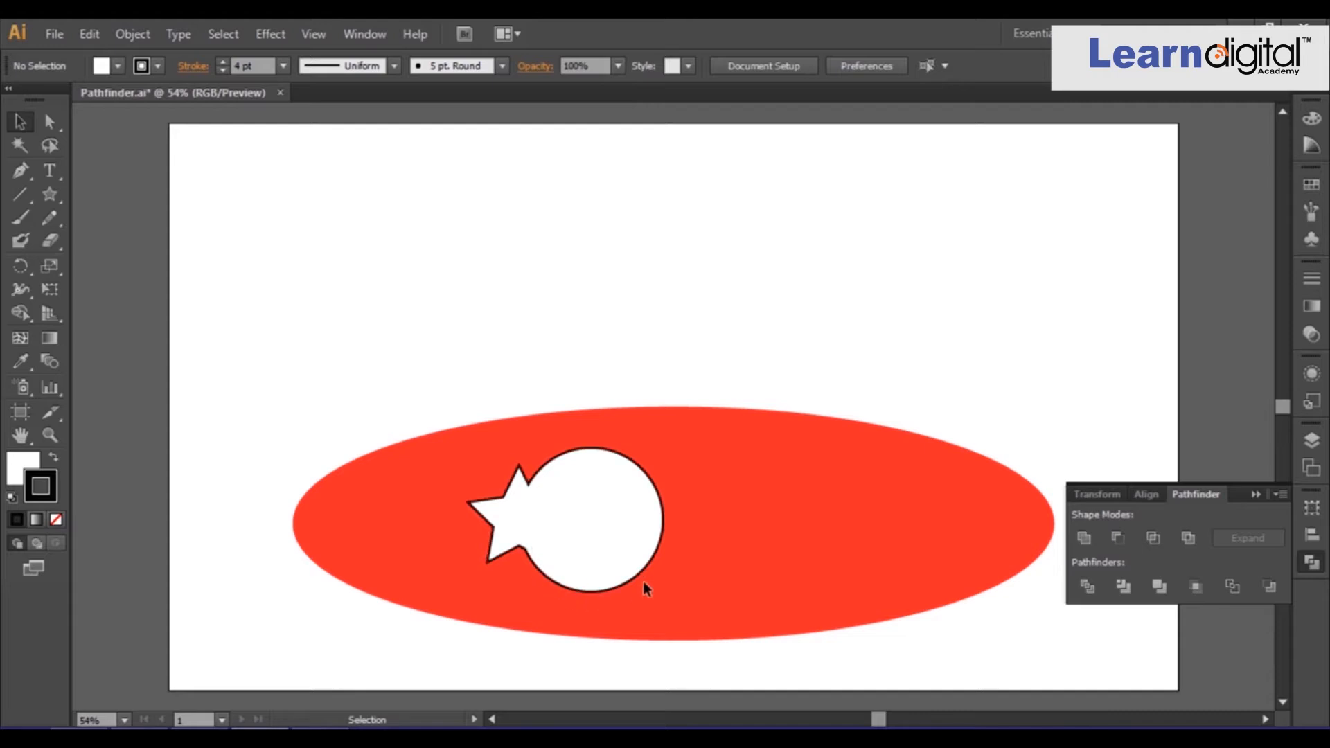
key("ctrl+z")
key("ctrl+z")
key("ctrl+z")
key("ctrl+z")
key("ctrl+z")
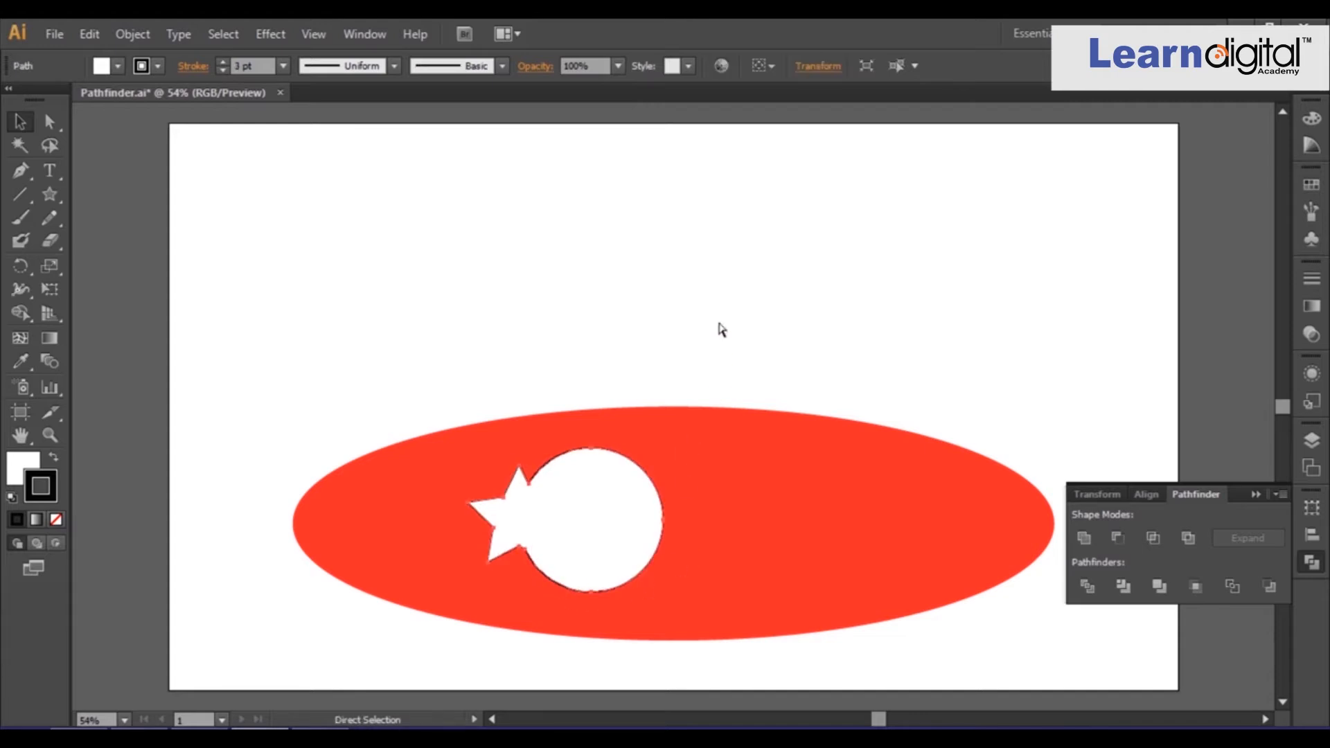
Select the circle and set its fill to white.
left_click(670, 373)
left_click(587, 512)
double_click(23, 467)
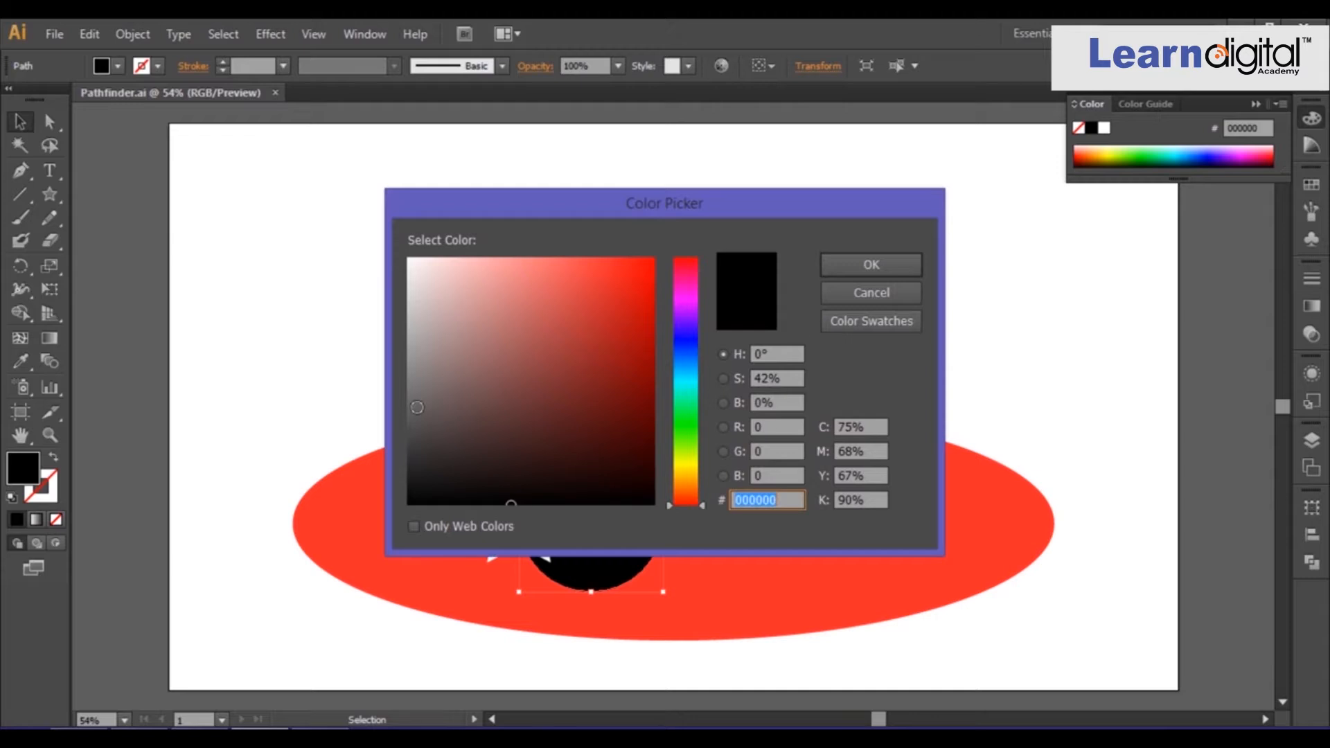
left_click(831, 270)
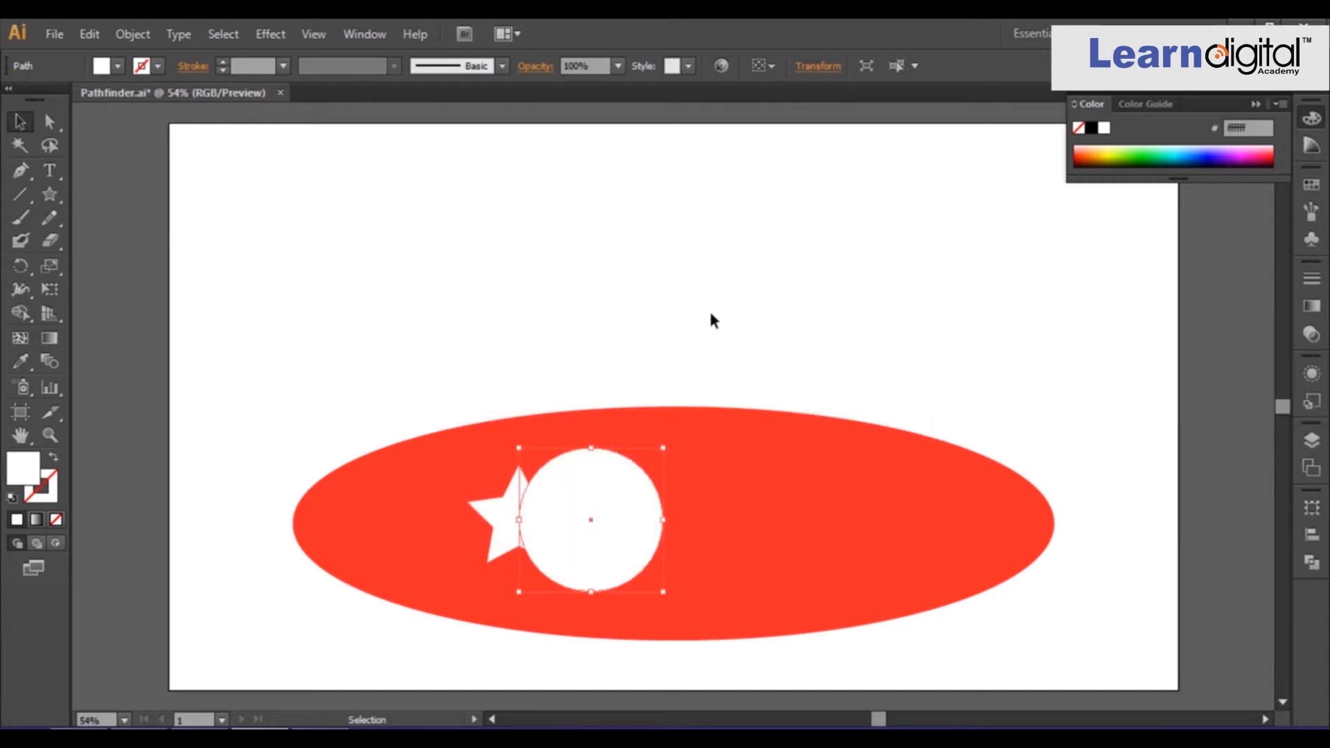
Select both the star and circle and give them a black 7 pt stroke.
left_click(709, 306)
left_click(512, 513)
left_click(635, 510, "shift")
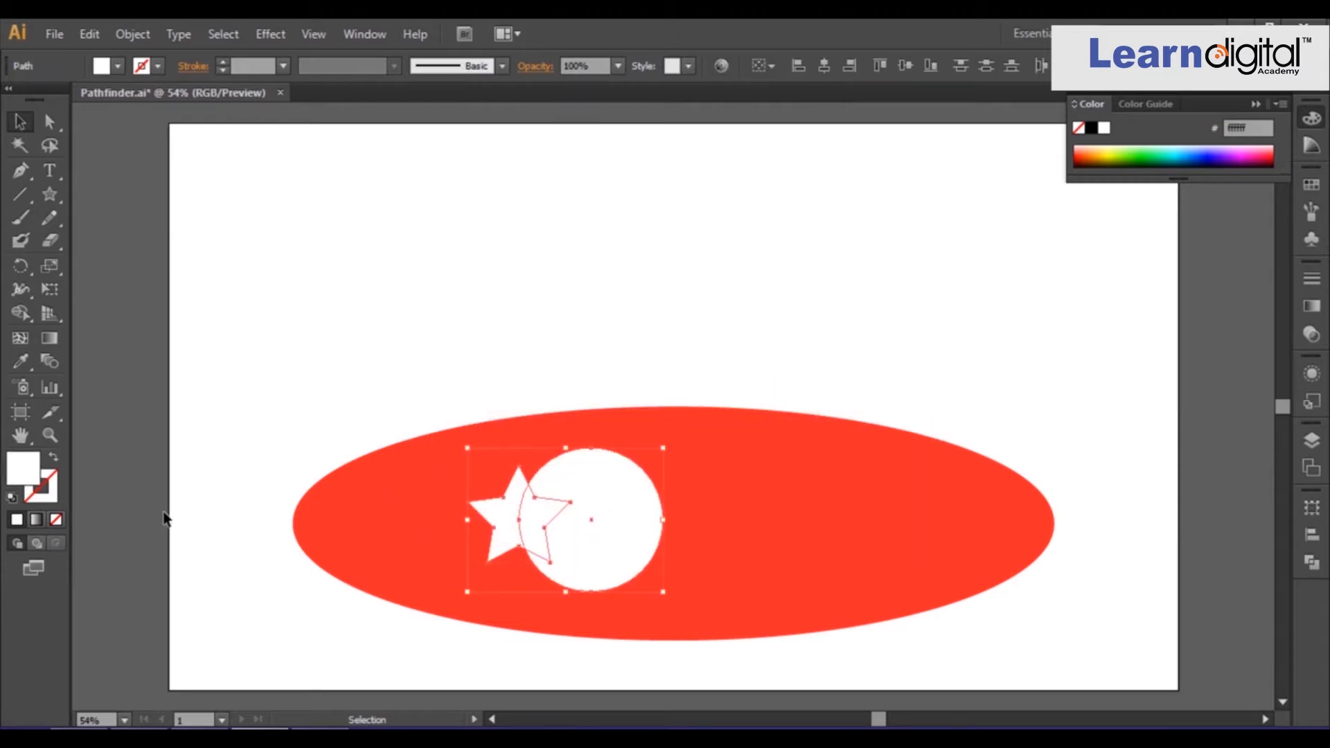
double_click(23, 468)
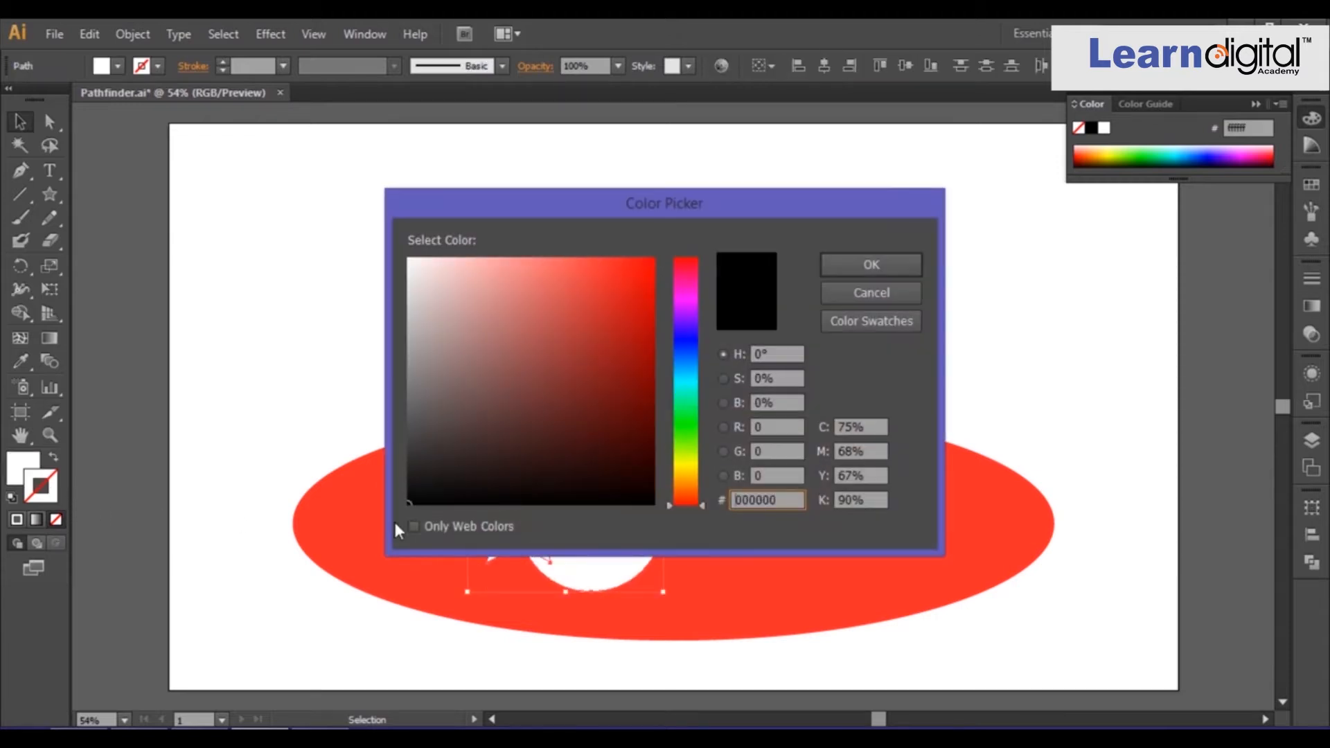
left_click(896, 263)
left_click(222, 61)
left_click(222, 61)
left_click(222, 61)
left_click(222, 61)
left_click(222, 61)
left_click(222, 61)
left_click(654, 273)
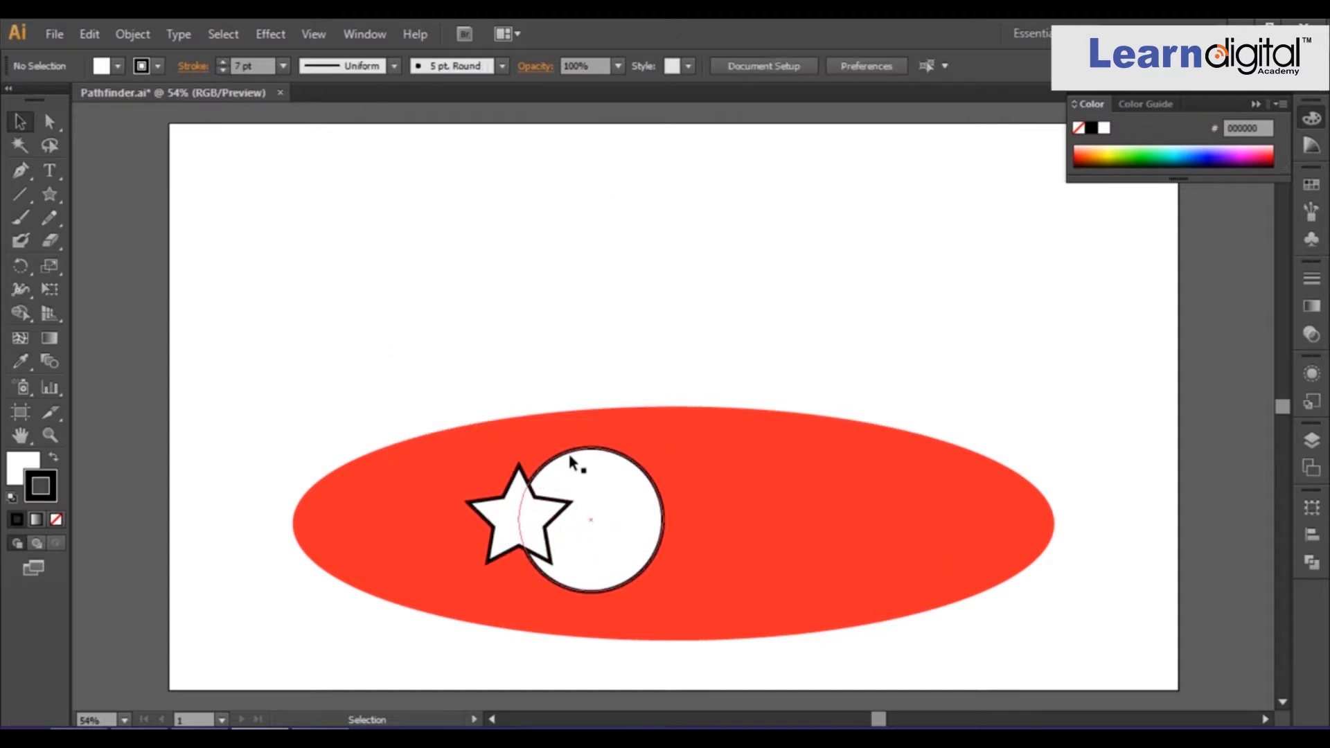
Reselect both shapes, open the Pathfinder panel, apply Unite, and undo it.
left_click(559, 524)
left_click(487, 552, "shift")
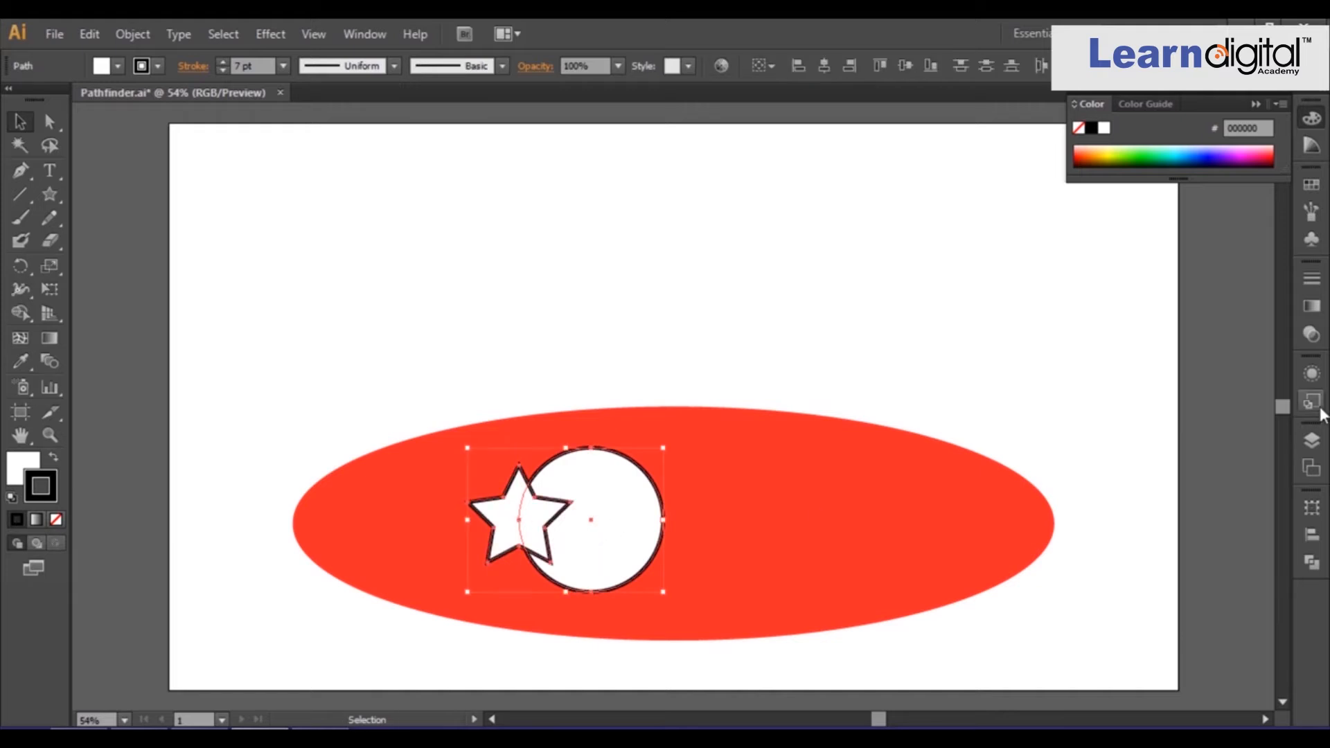
left_click(1310, 447)
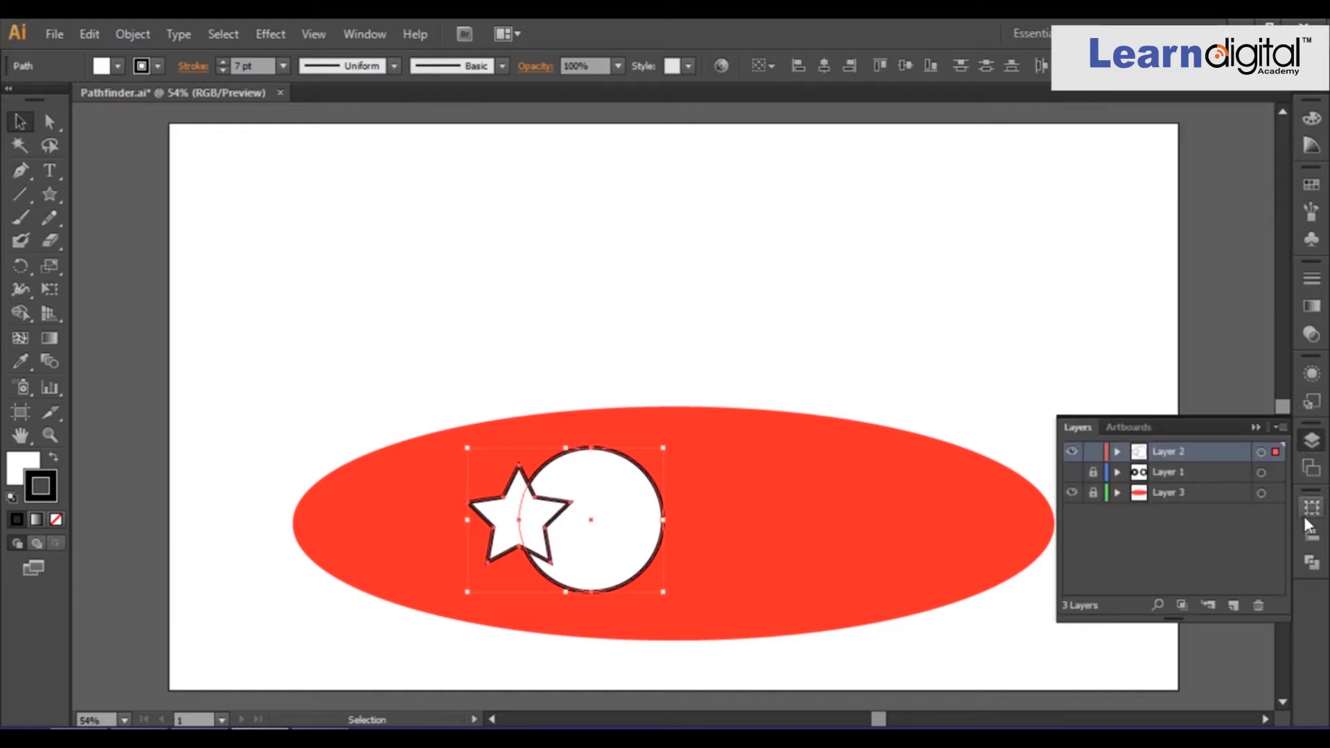
left_click(1311, 562)
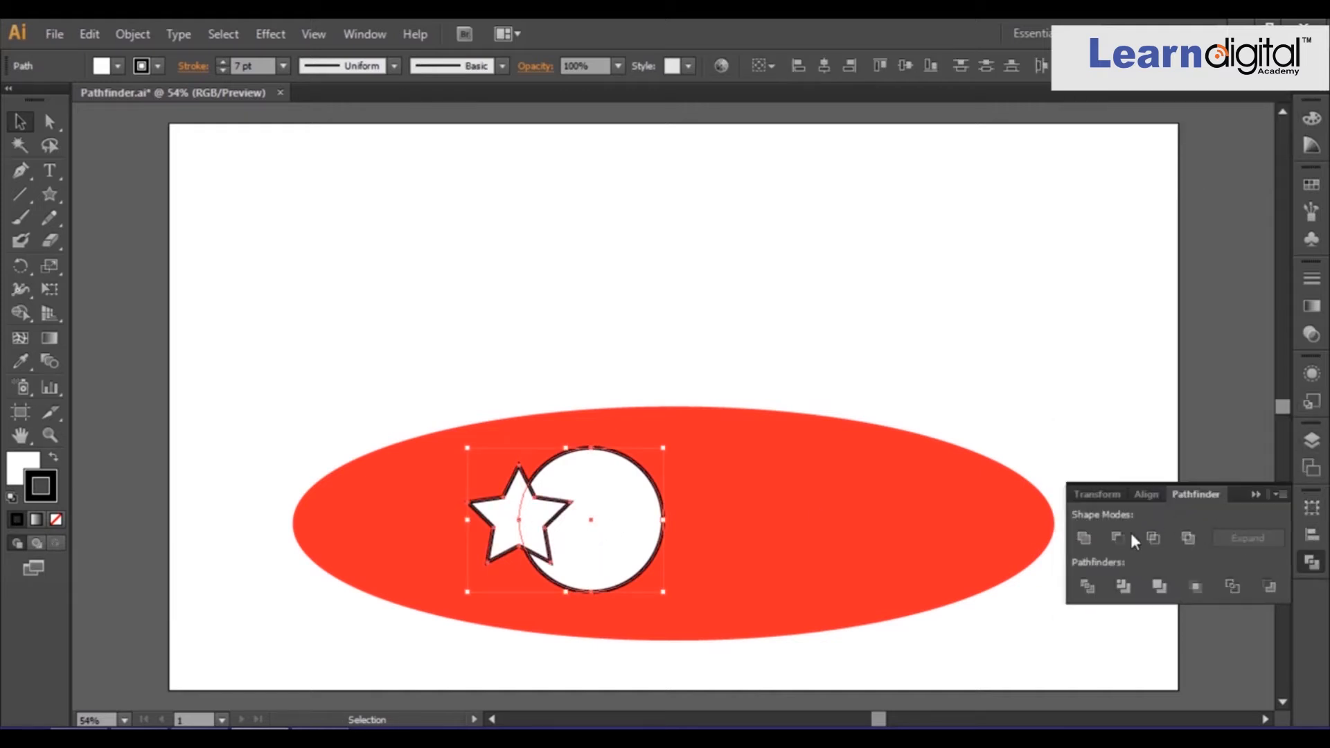
left_click(1085, 538)
left_click(842, 360)
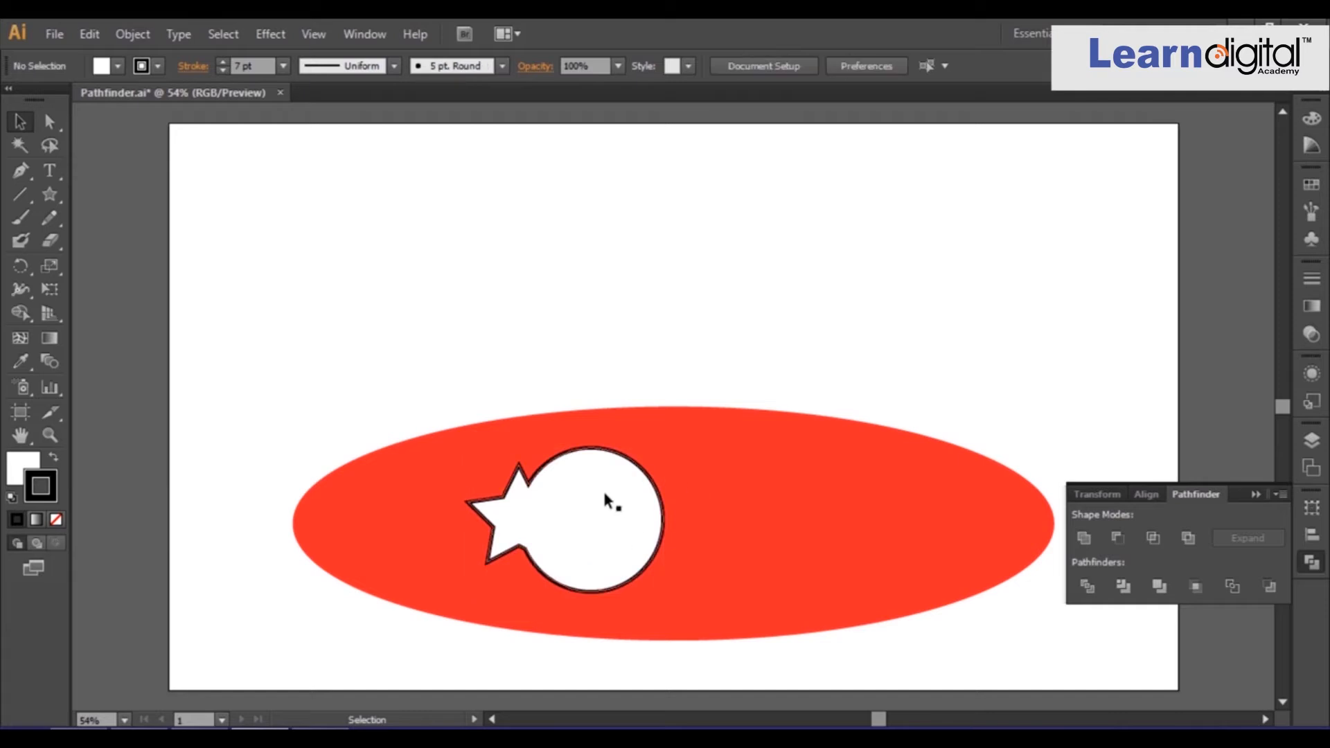
key("ctrl+z")
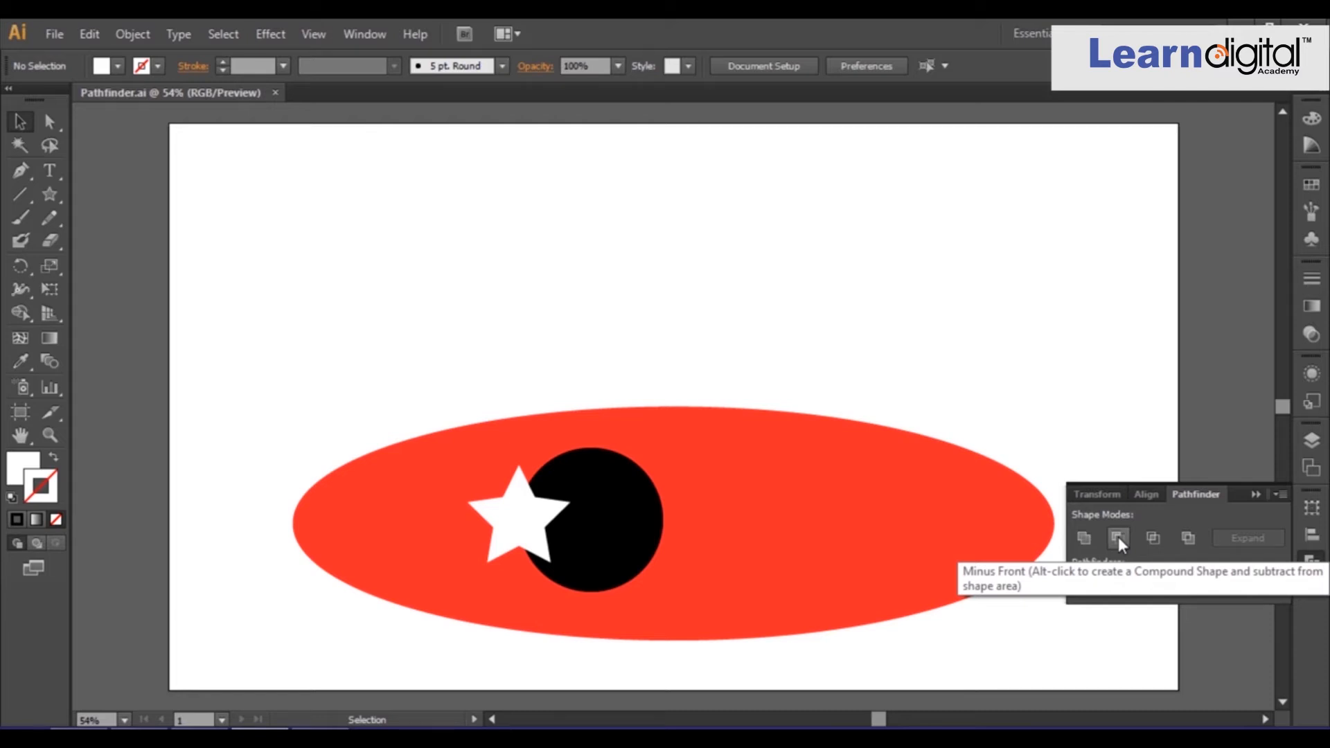
Select the star and the black circle, apply Minus Front, and undo it.
left_click(617, 533)
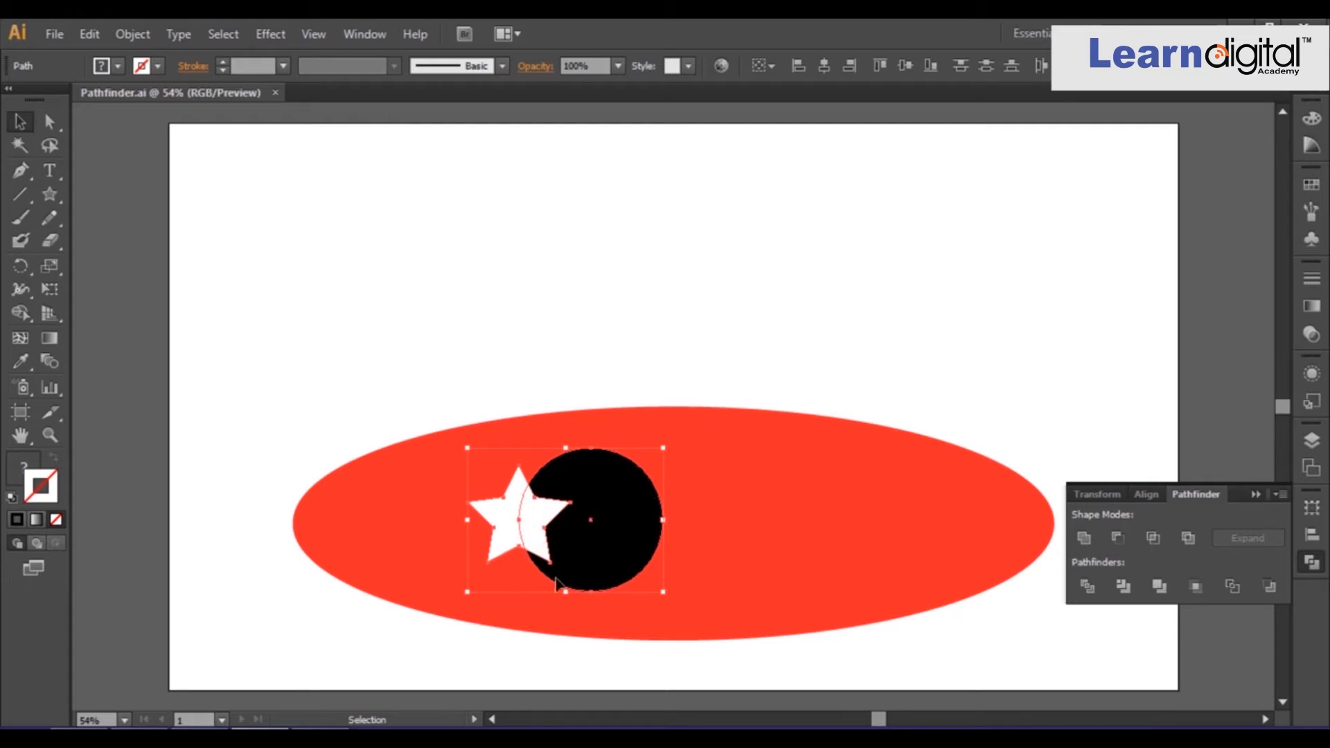
left_click(1117, 539)
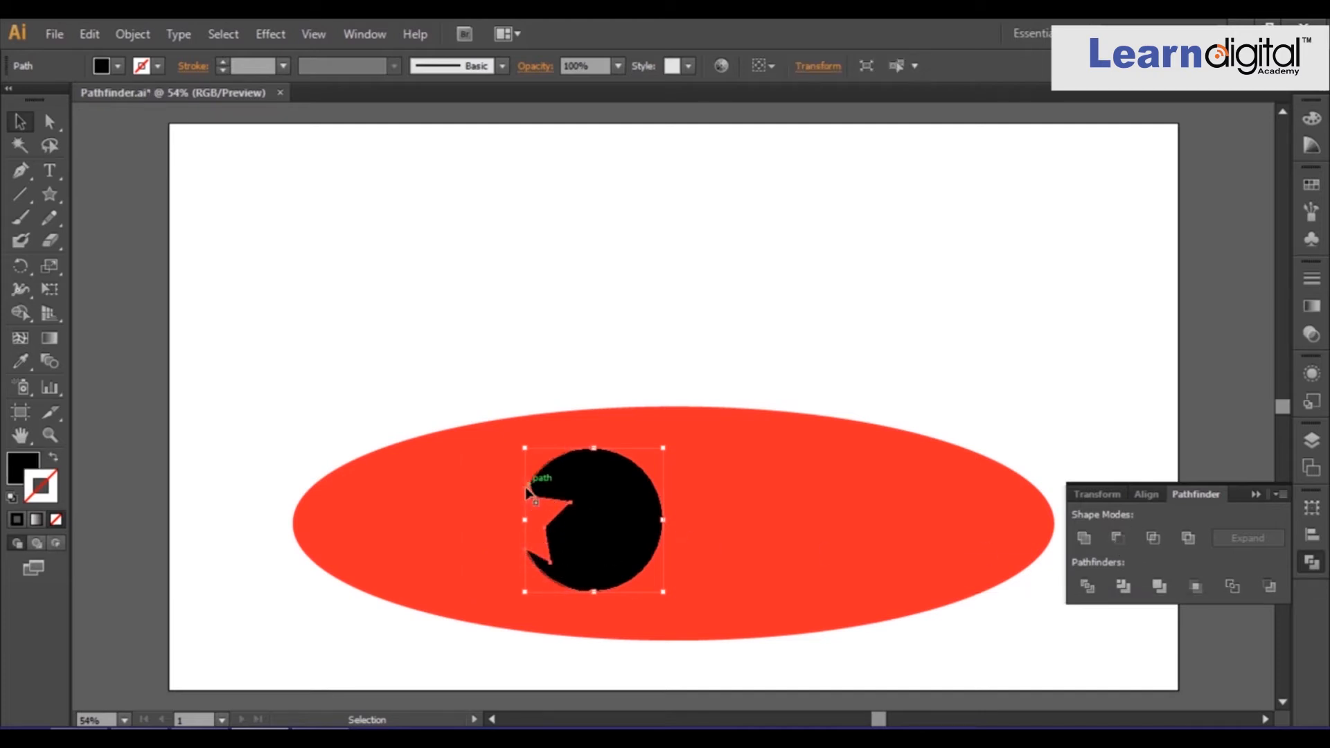
key("ctrl+z")
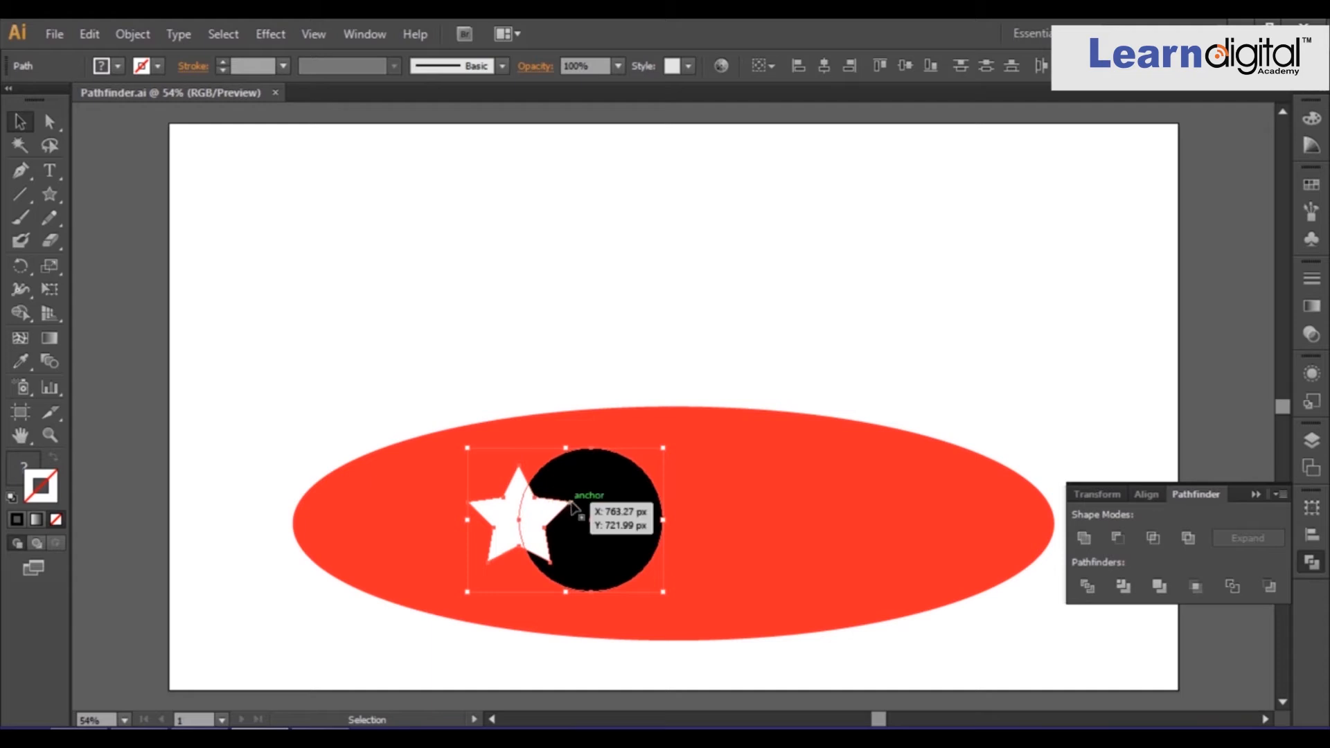
Apply Intersect and then Exclude to the star and circle, undoing each one.
left_click(1149, 535)
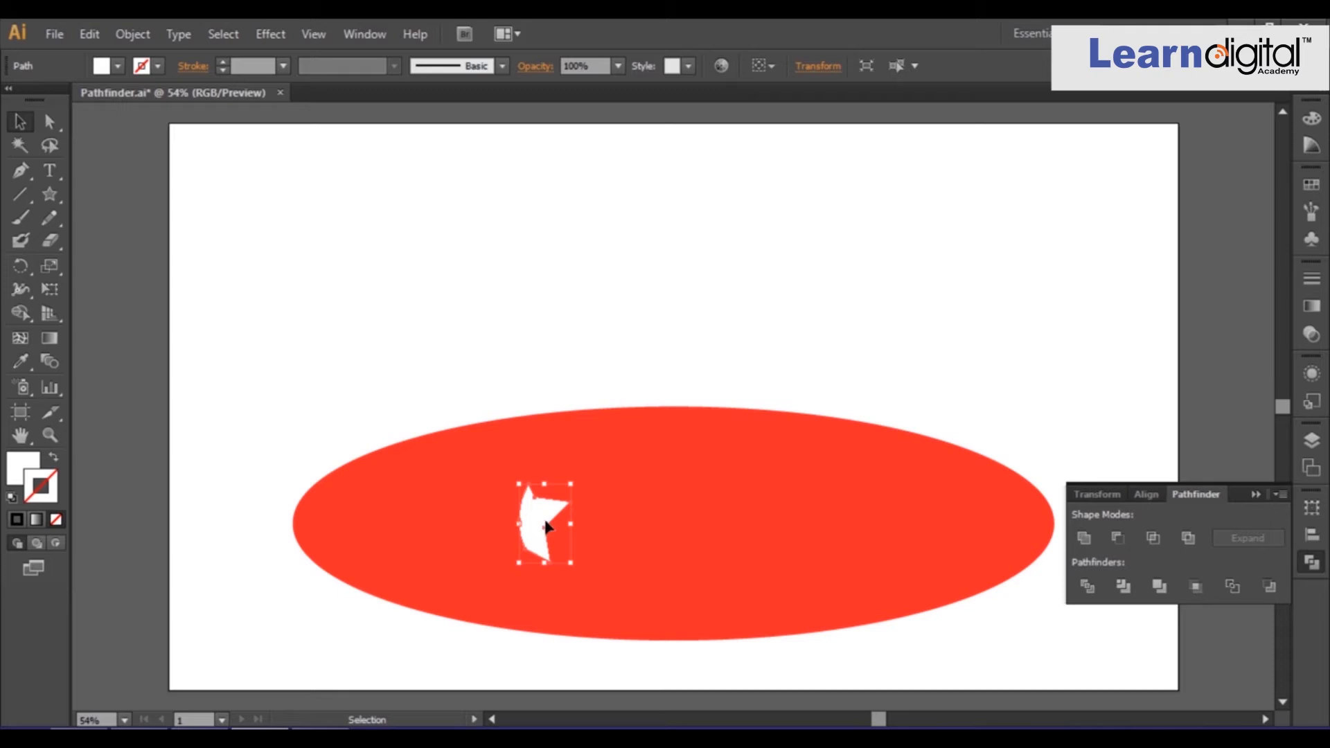
key("ctrl+z")
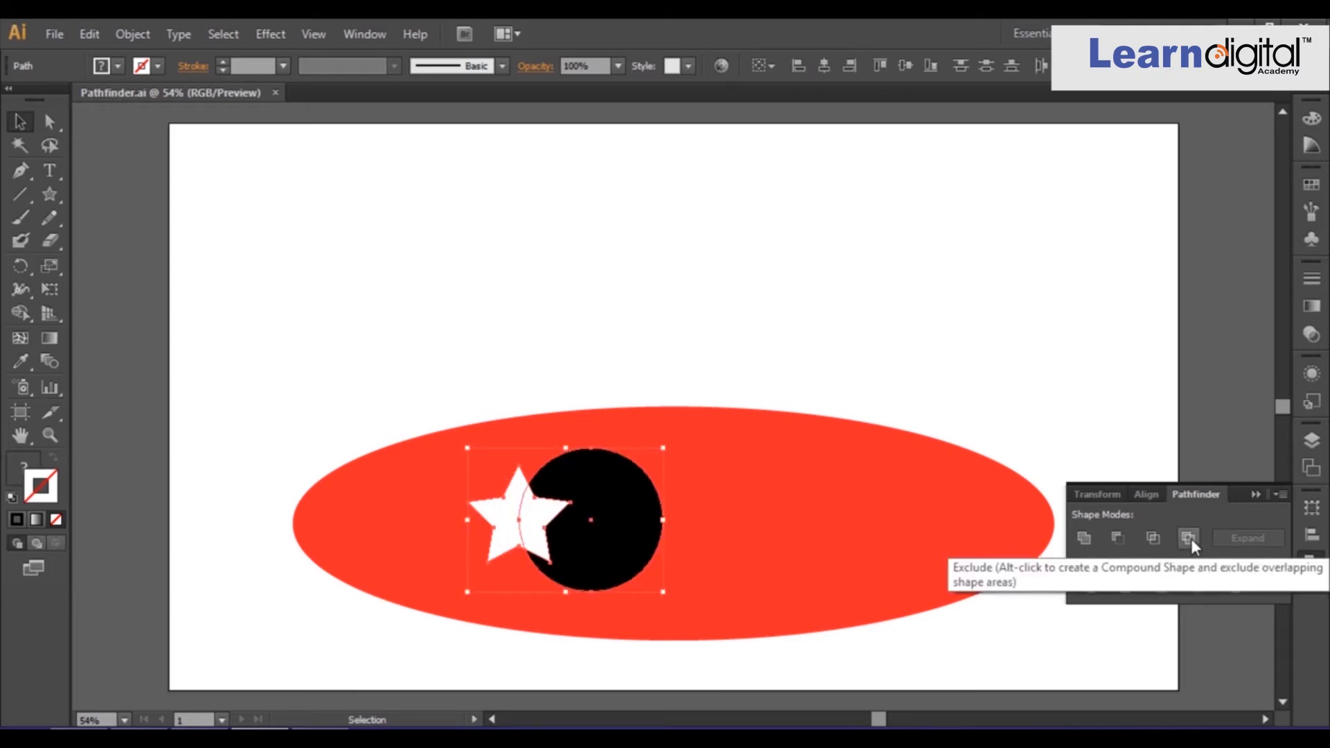
left_click(1188, 539)
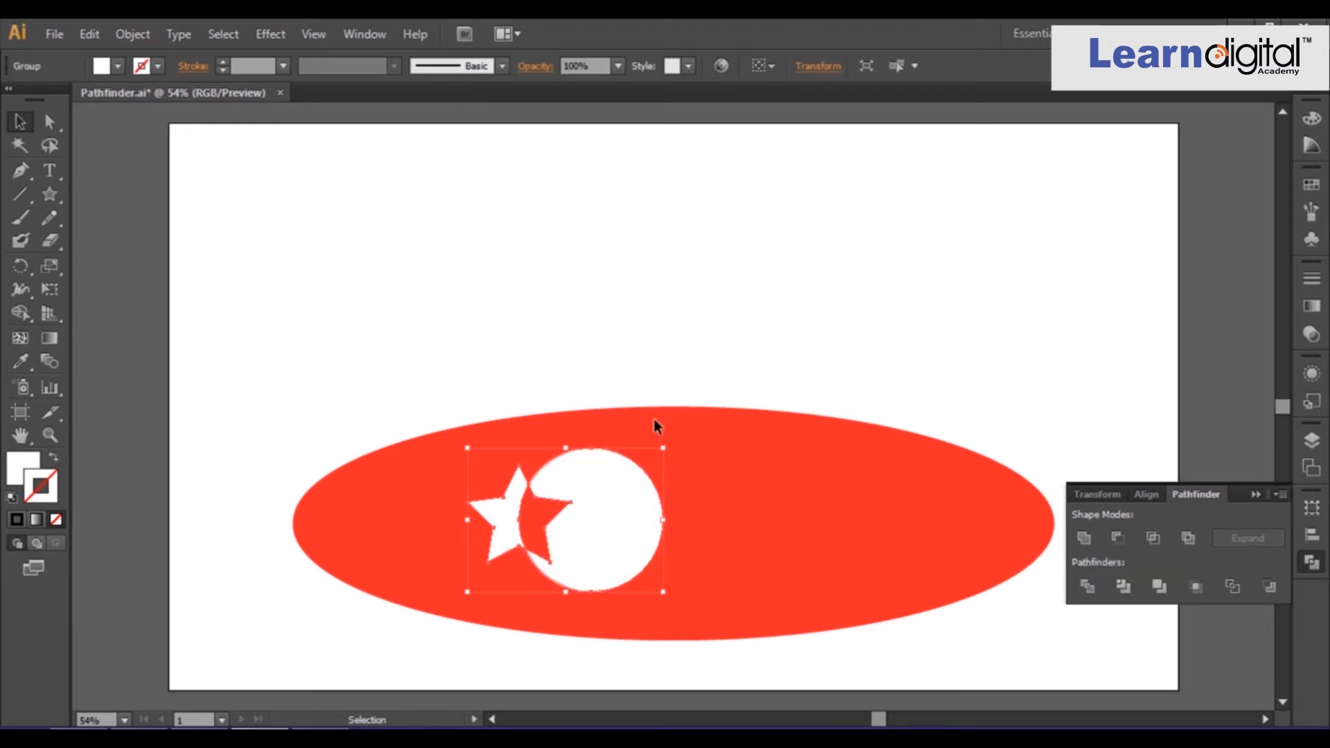
key("ctrl+z")
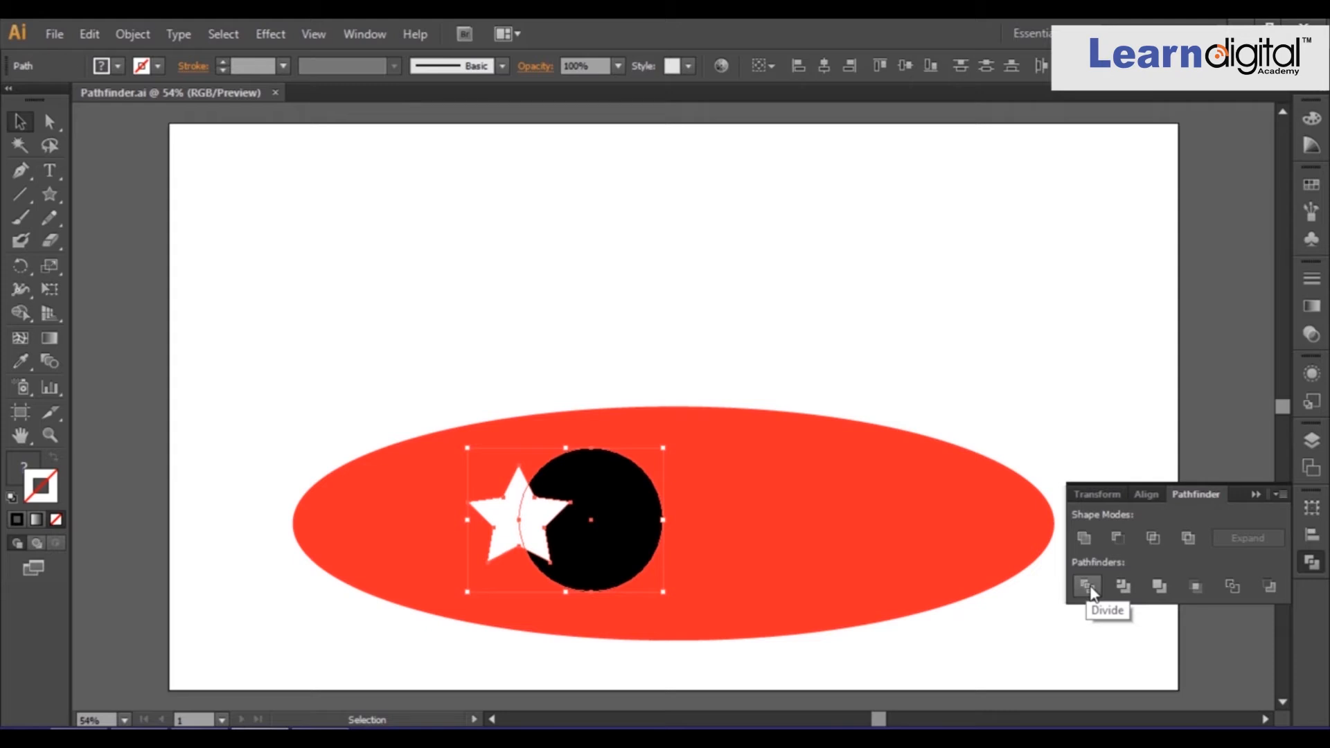
Divide the star and circle, ungroup and pull the pieces apart, then undo back to the overlap.
left_click(1087, 587)
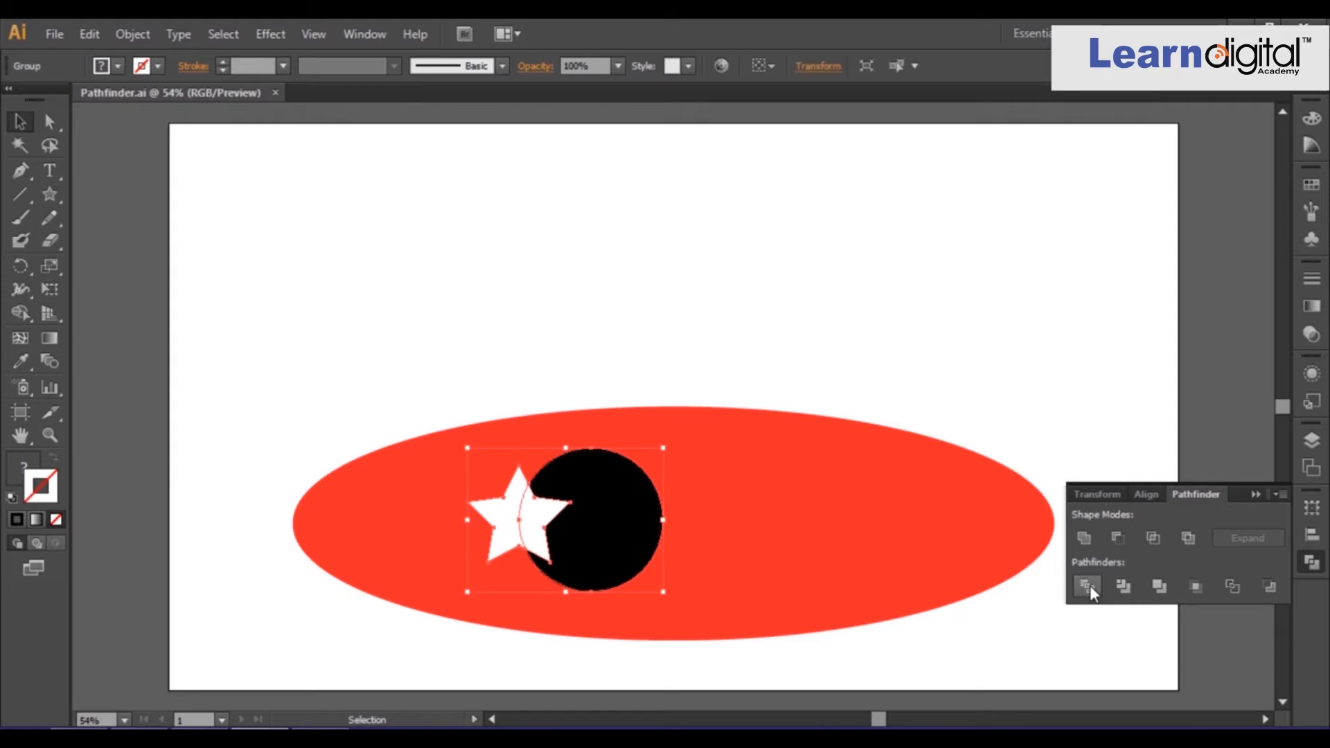
right_click(594, 507)
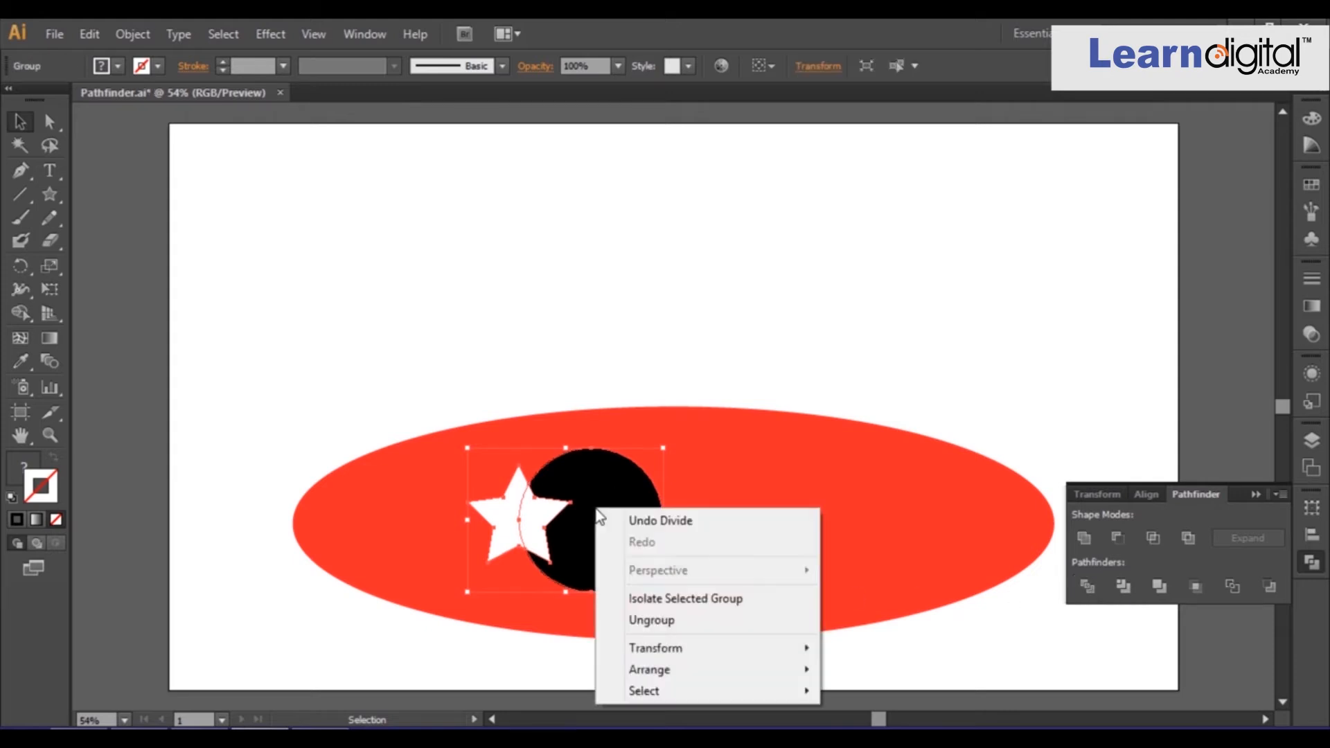
left_click(655, 622)
left_click_drag(608, 562, 713, 558)
left_click_drag(539, 530, 558, 558)
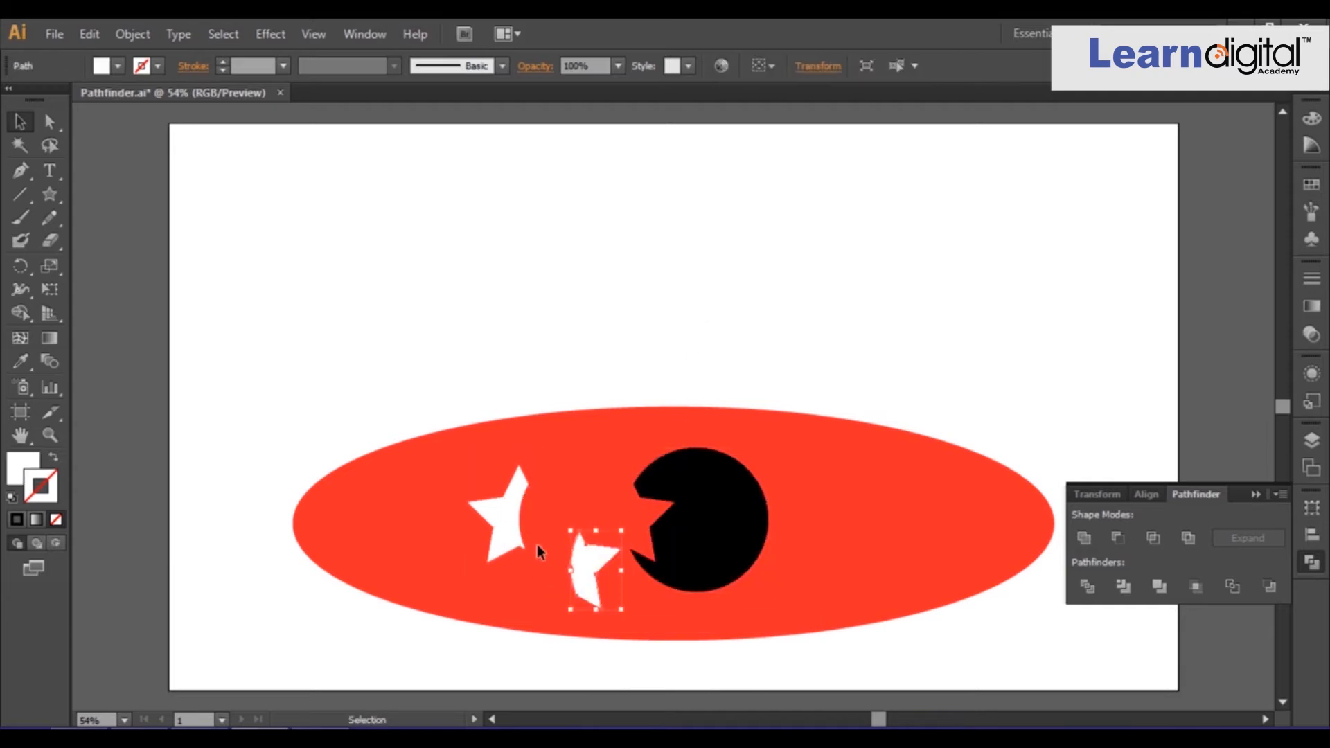
left_click_drag(497, 515, 492, 488)
key("ctrl+z")
key("ctrl+z")
key("ctrl+z")
key("ctrl+z")
key("ctrl+z")
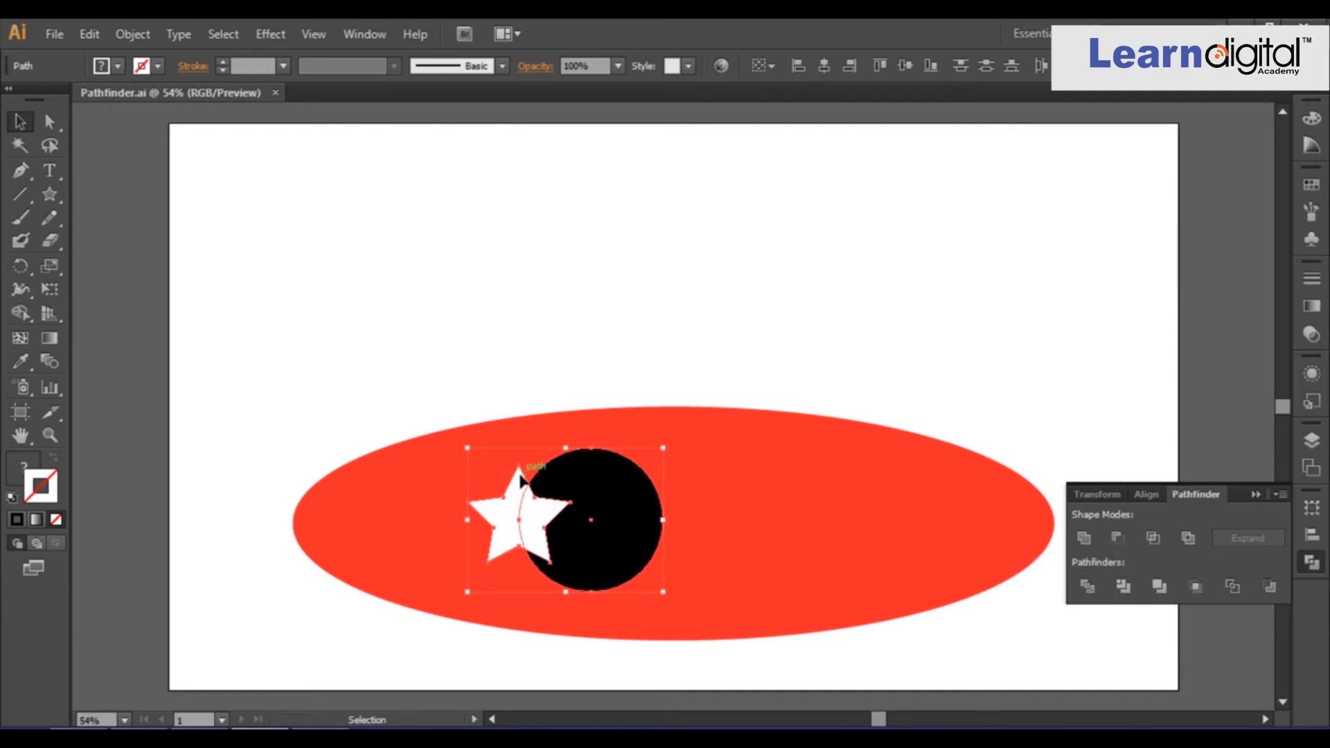
Apply Trim to the star and circle and ungroup the result.
left_click(1123, 586)
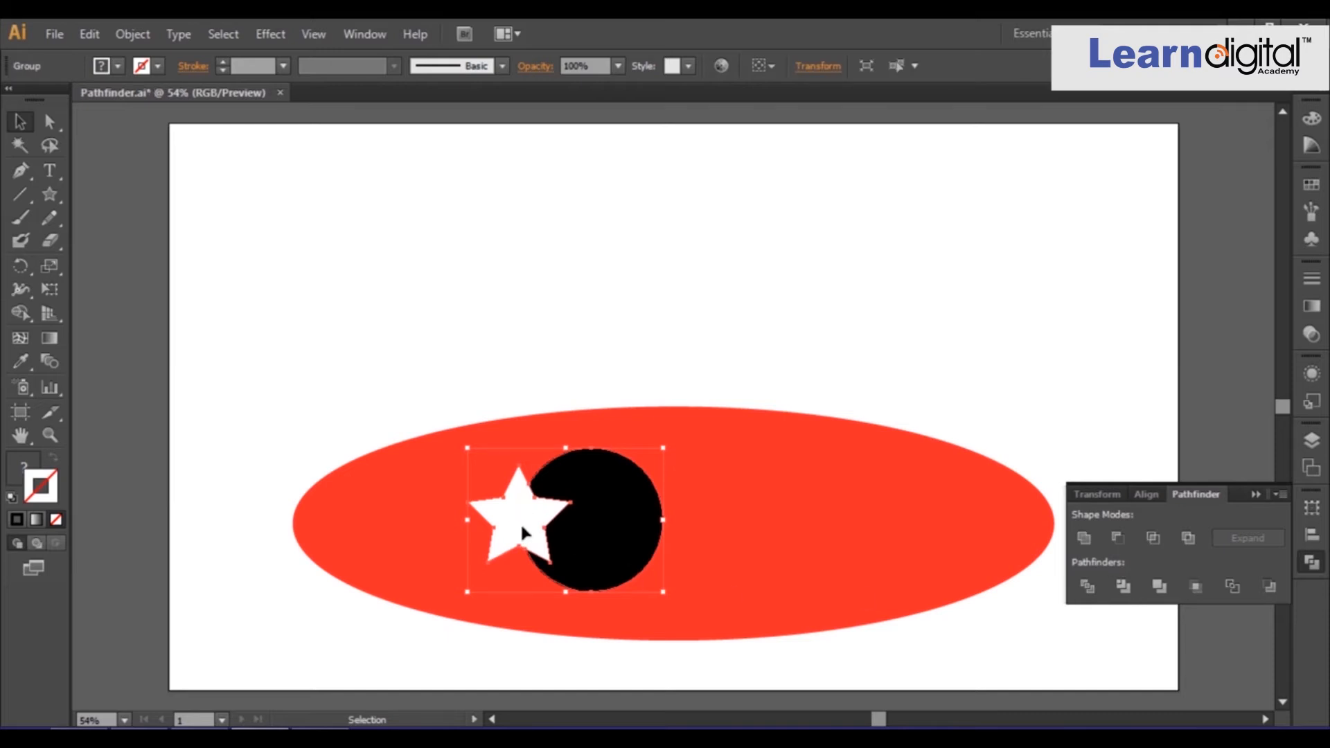
right_click(613, 526)
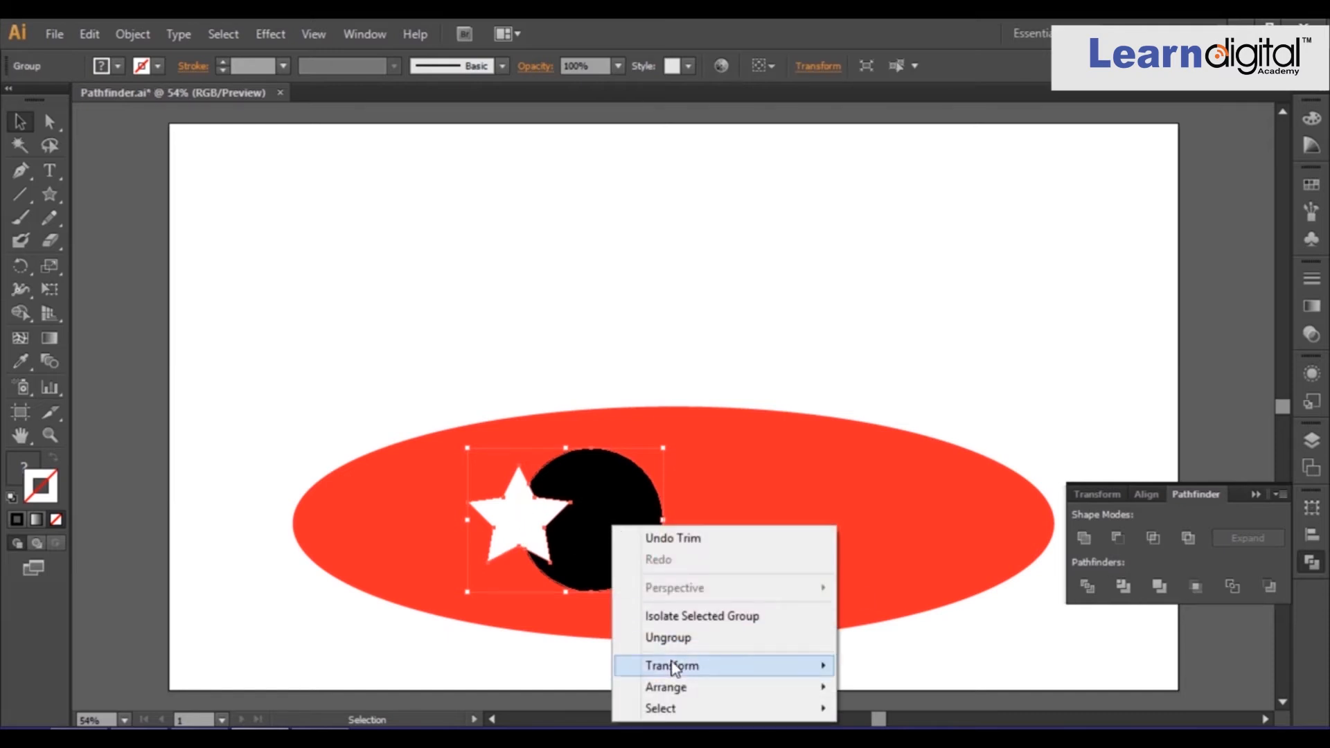
left_click(670, 638)
left_click(701, 404)
left_click(620, 503)
left_click_drag(613, 541, 636, 540)
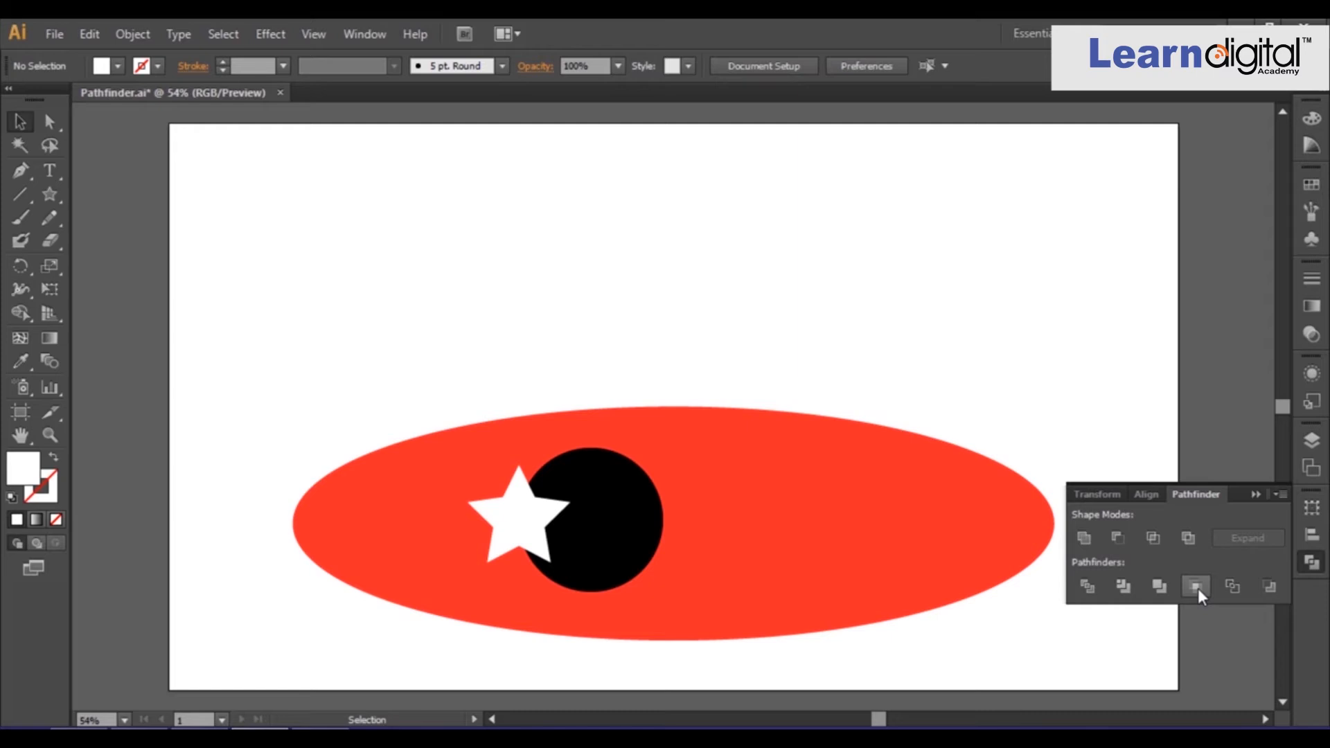
Copy a circle above the ellipse and give the left upper circle a muted red fill.
left_click_drag(587, 525, 673, 287)
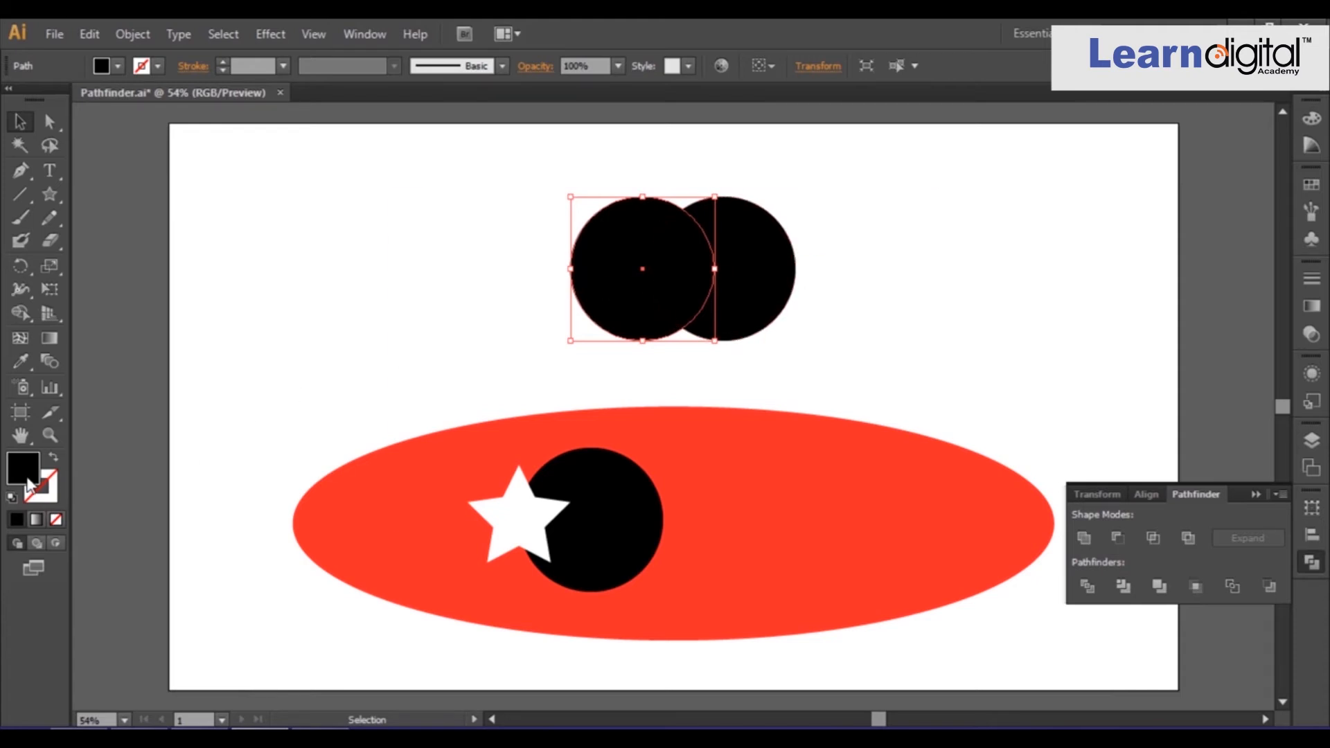
double_click(27, 475)
left_click_drag(533, 322, 563, 309)
left_click(862, 262)
left_click(919, 306)
Copy the star over the two upper circles, select all three, and apply Crop.
left_click(524, 538)
left_click_drag(524, 538, 720, 276)
left_click(646, 277, "shift")
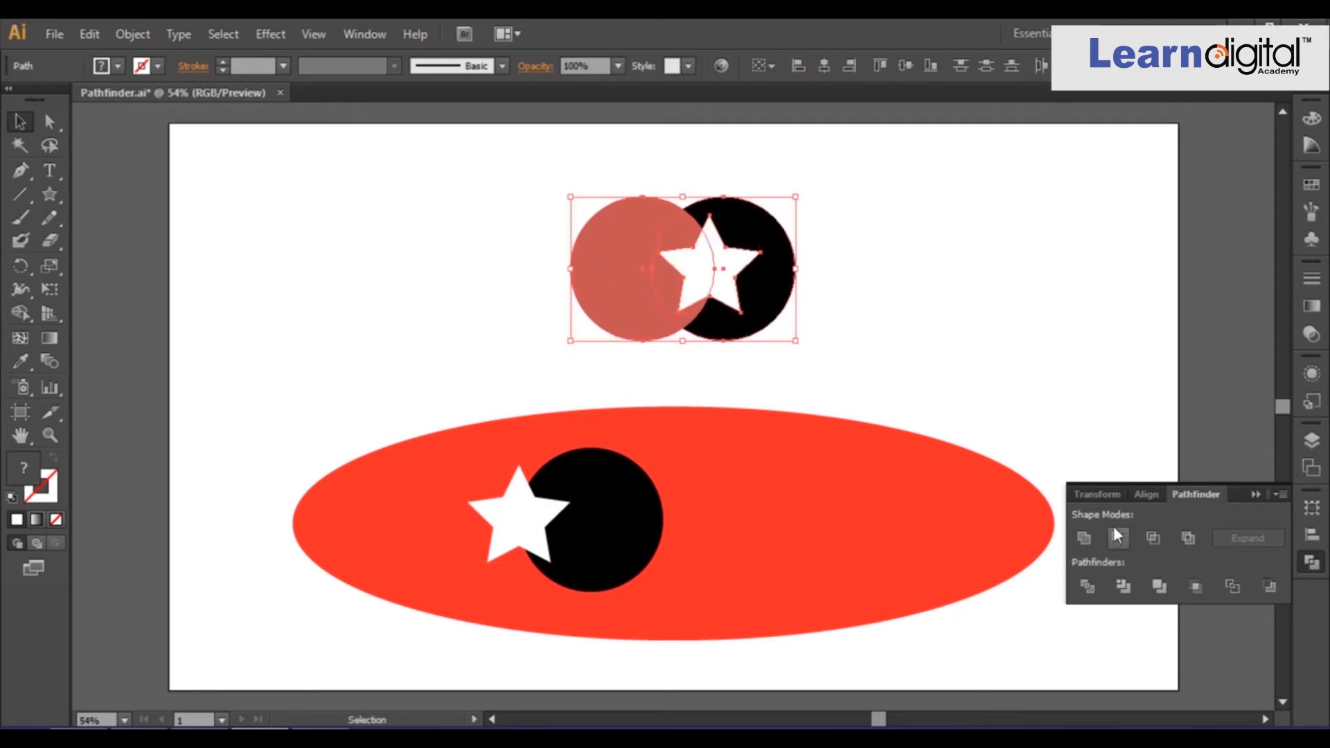
left_click(1203, 588)
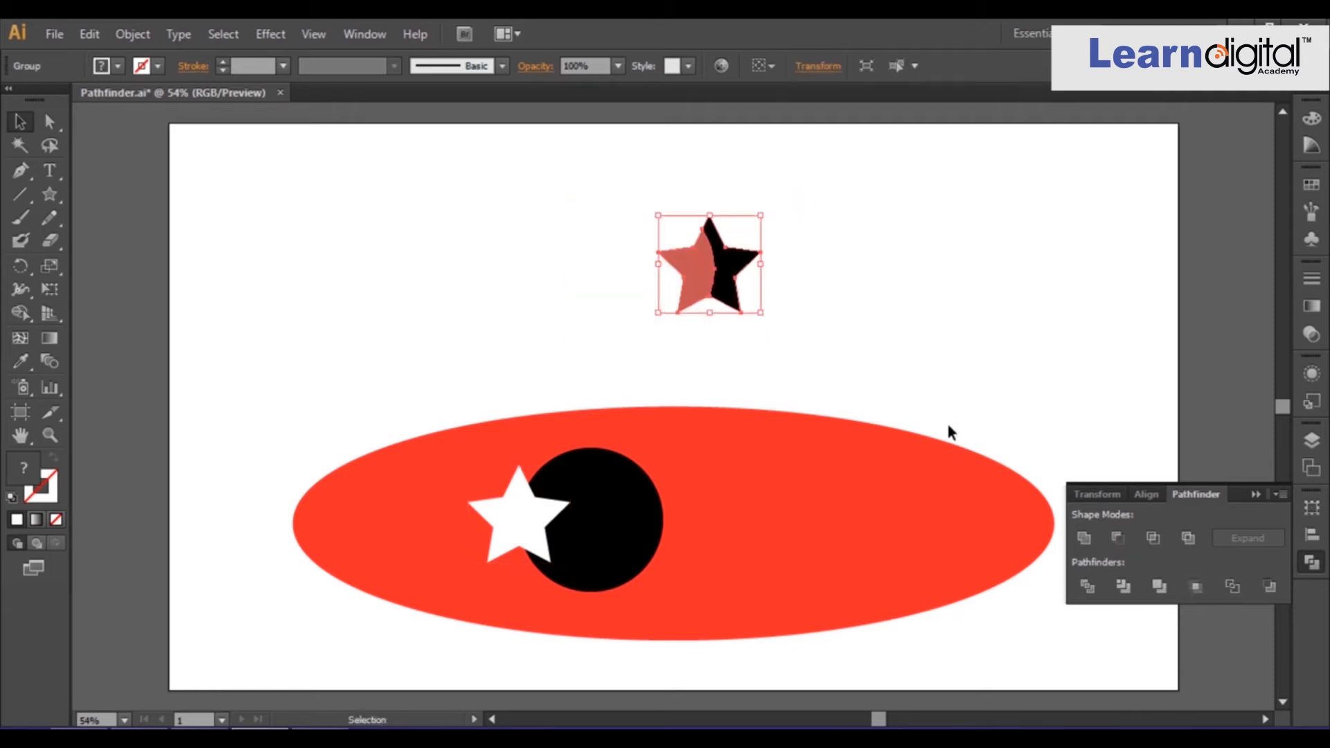
left_click(919, 397)
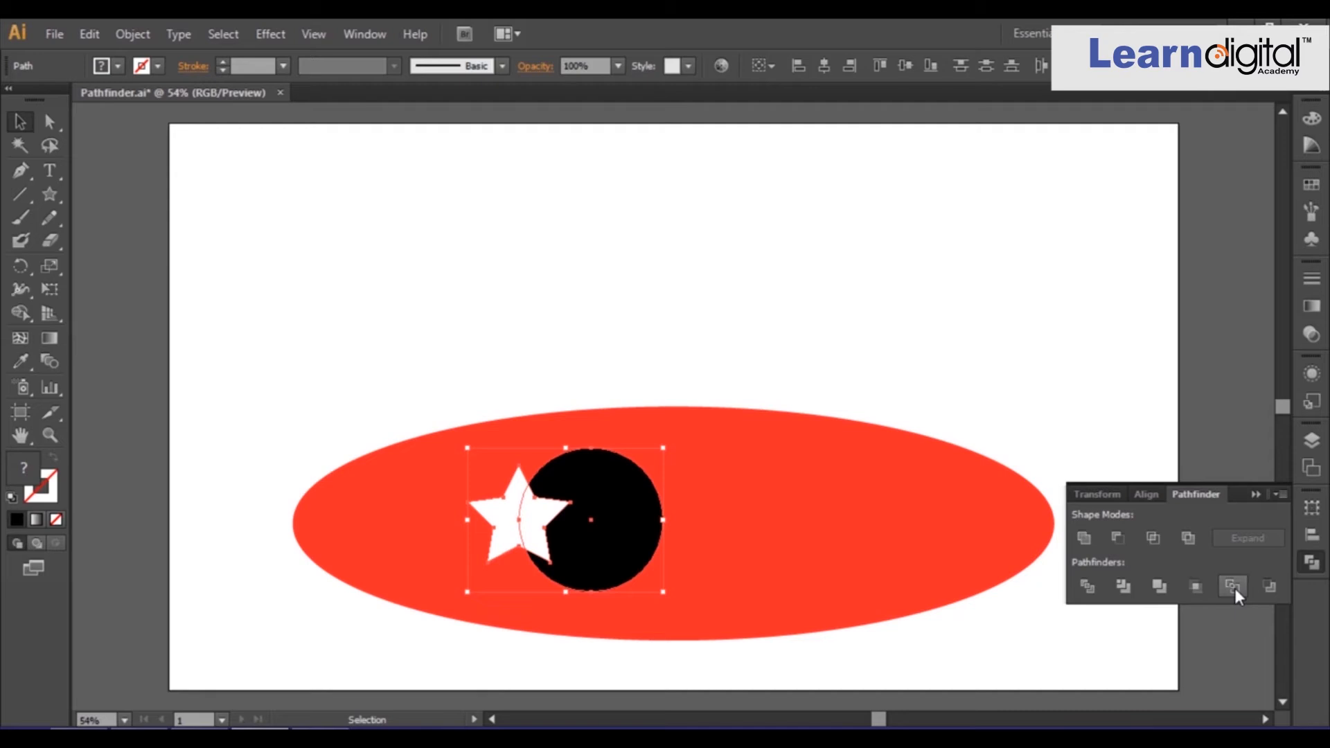
Apply Outline to the star and circle, ungroup the result, and pull the outline pieces apart.
left_click(1234, 588)
right_click(633, 464)
left_click(695, 577)
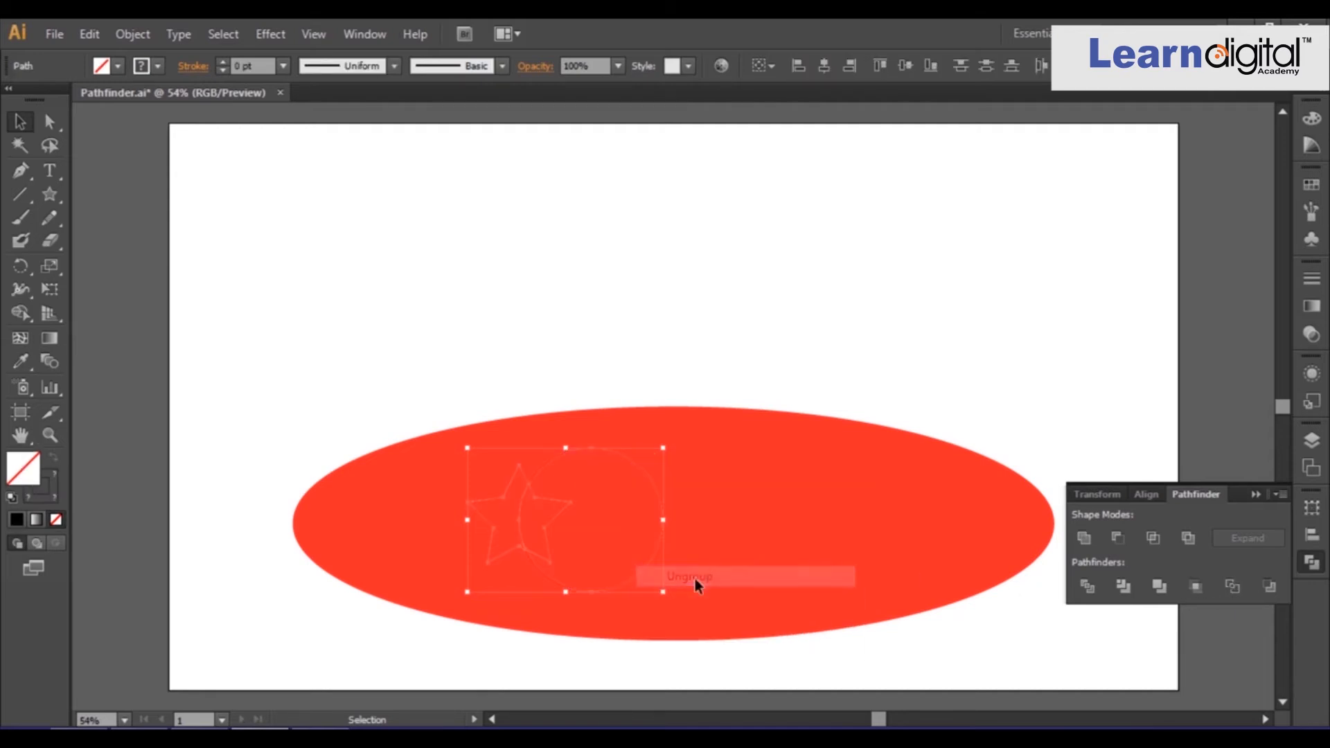
left_click(694, 338)
left_click_drag(630, 463, 688, 467)
left_click_drag(552, 496, 572, 514)
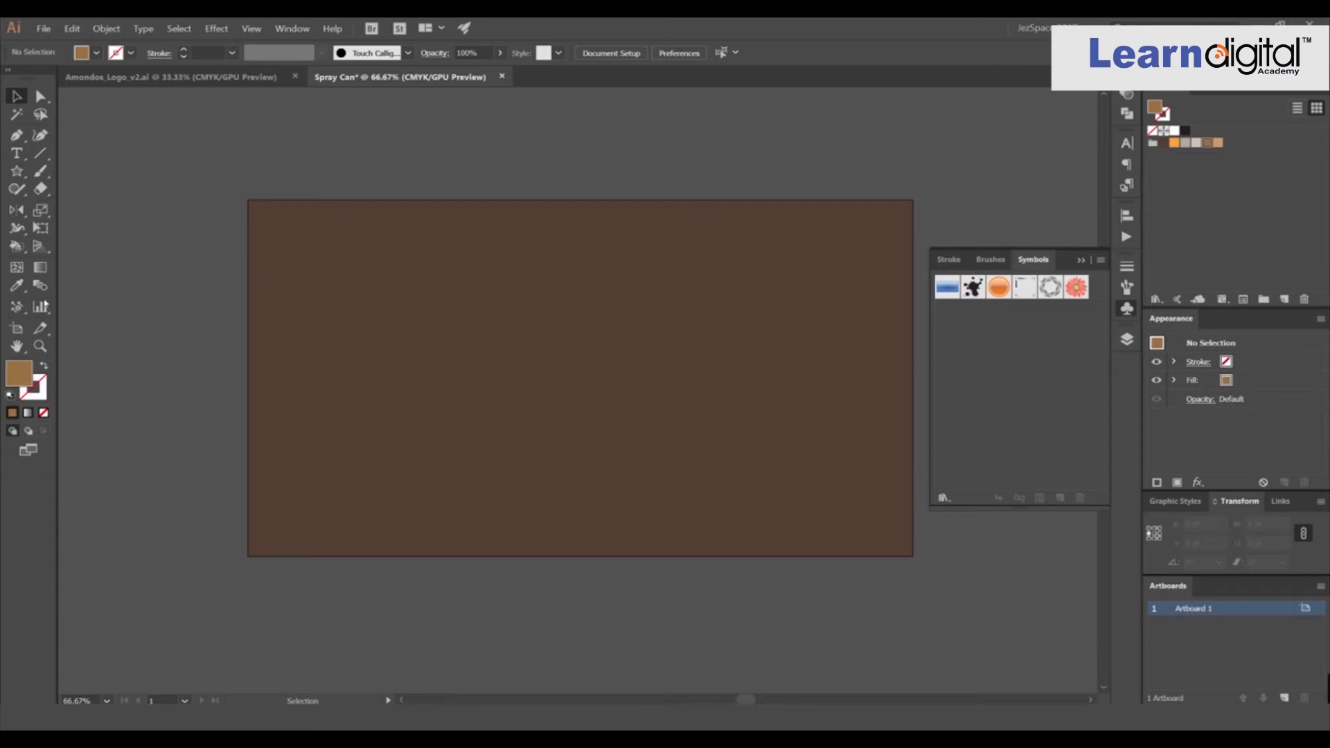
Delete all unused symbols from the Symbols panel.
left_click(28, 311)
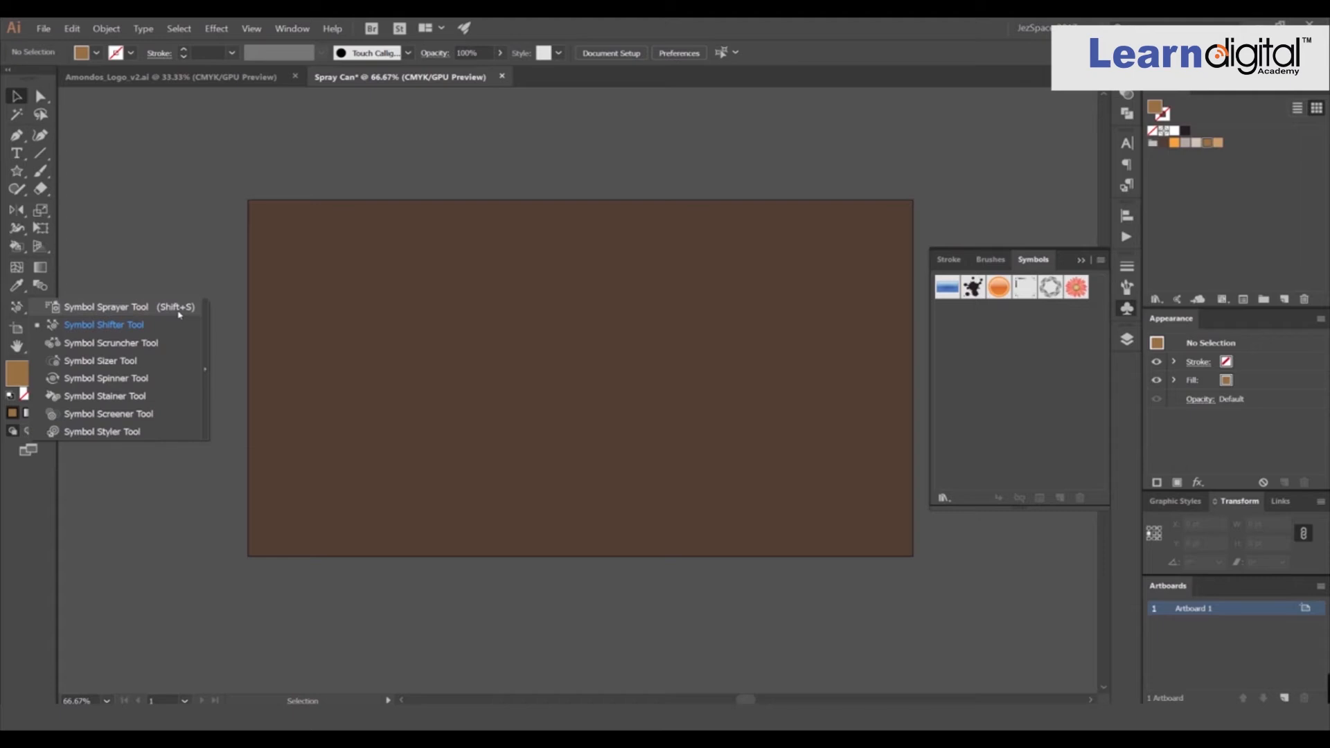
left_click(19, 309)
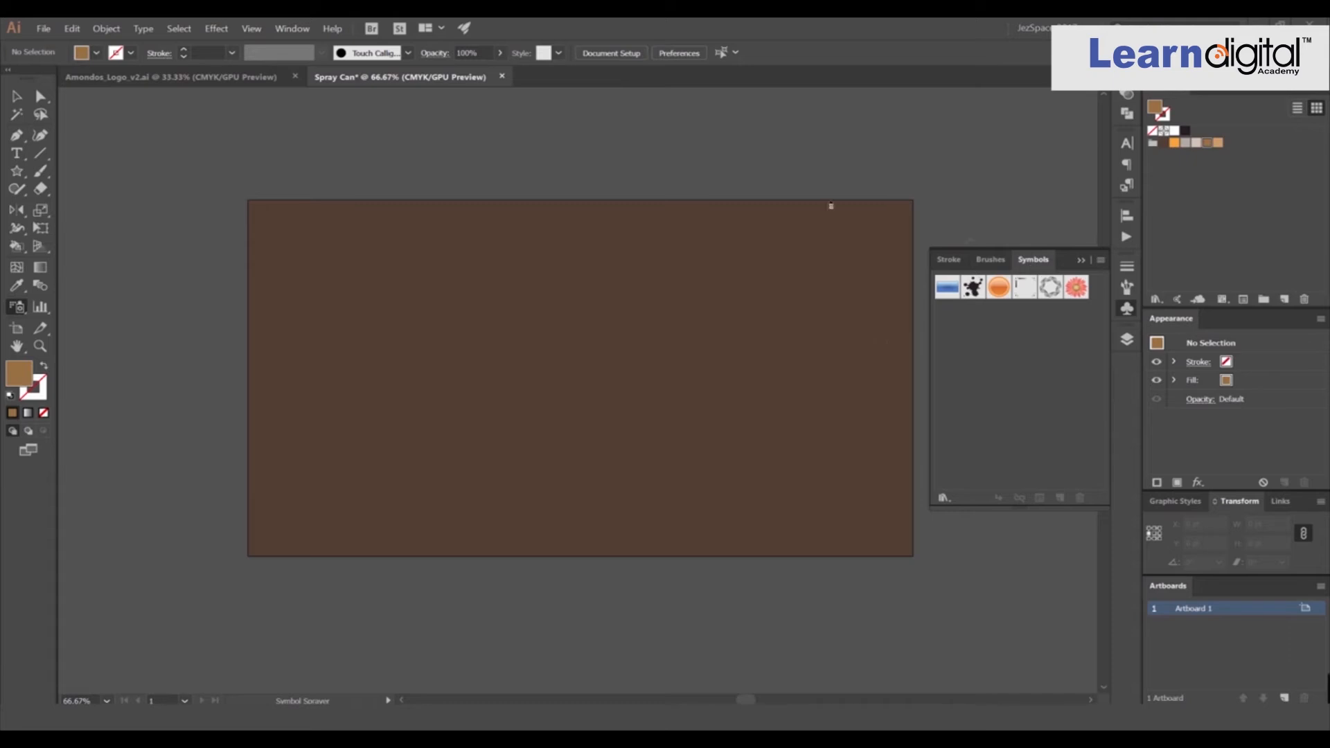
left_click(298, 30)
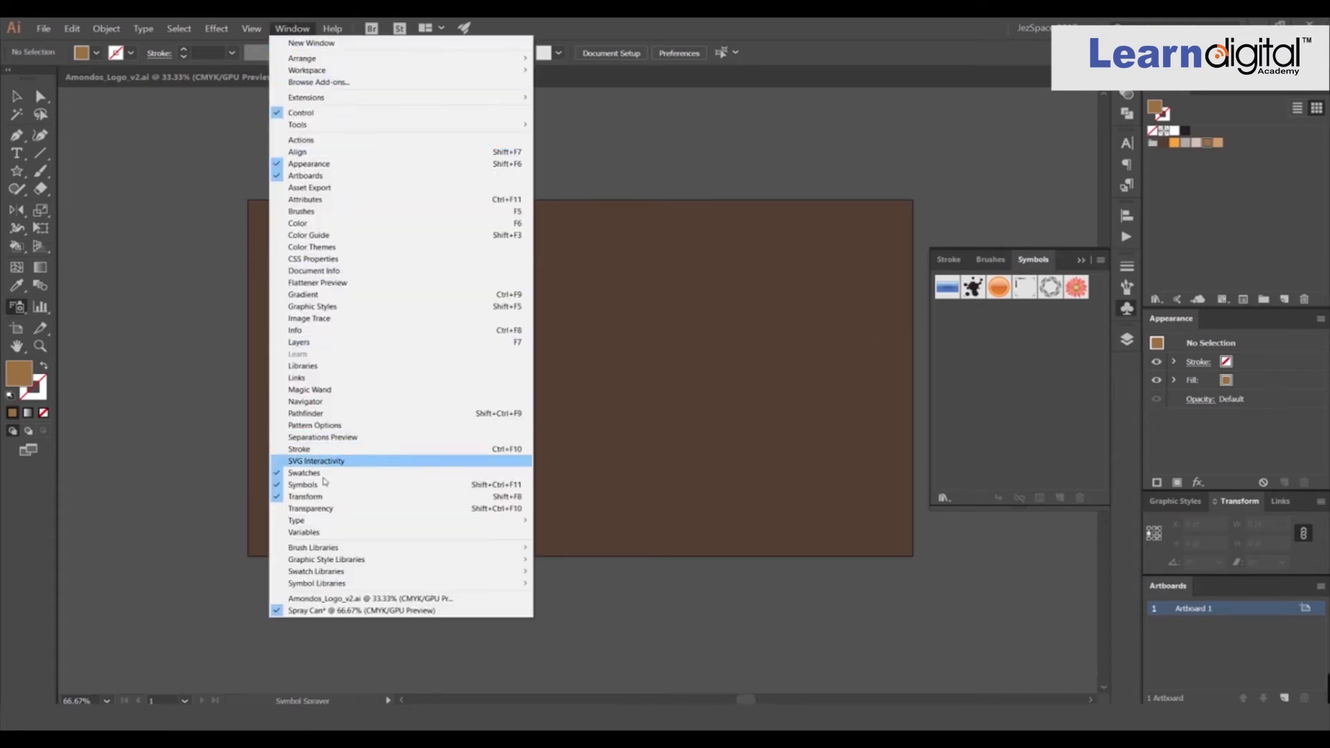
left_click(1126, 309)
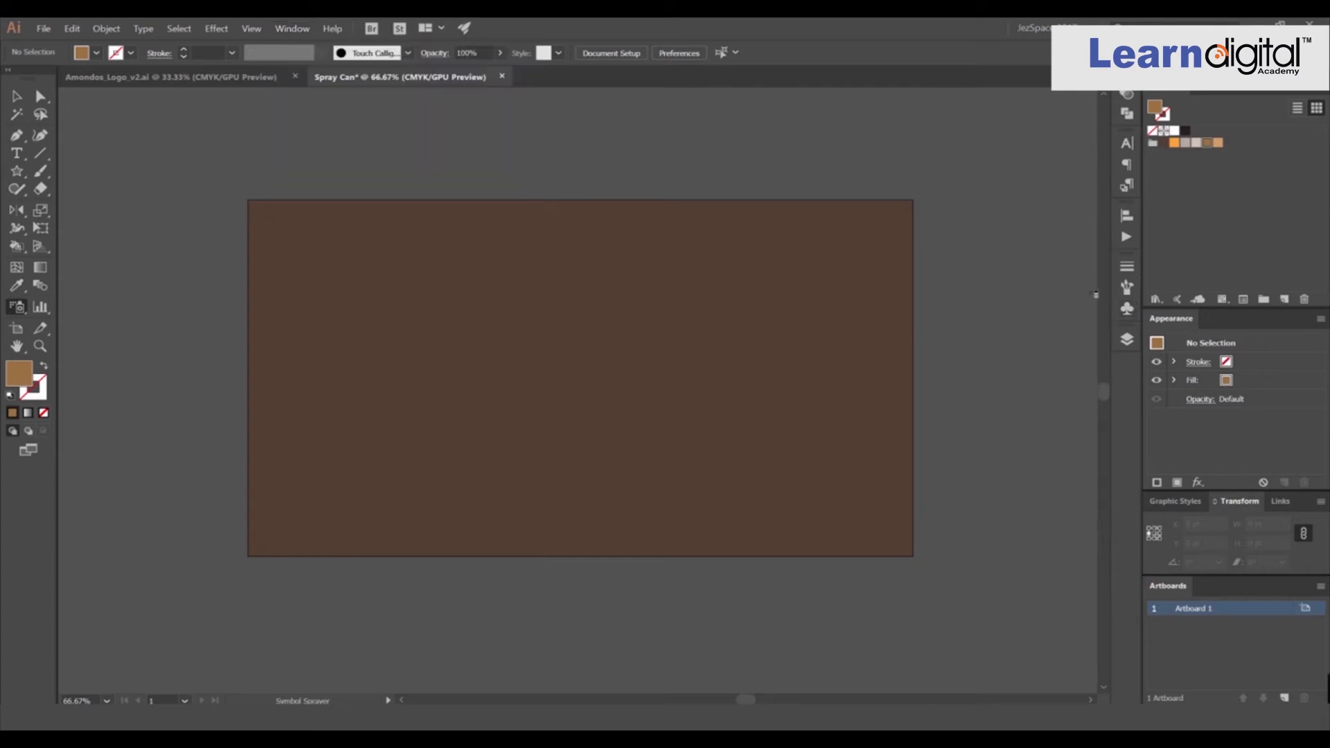
left_click(1127, 308)
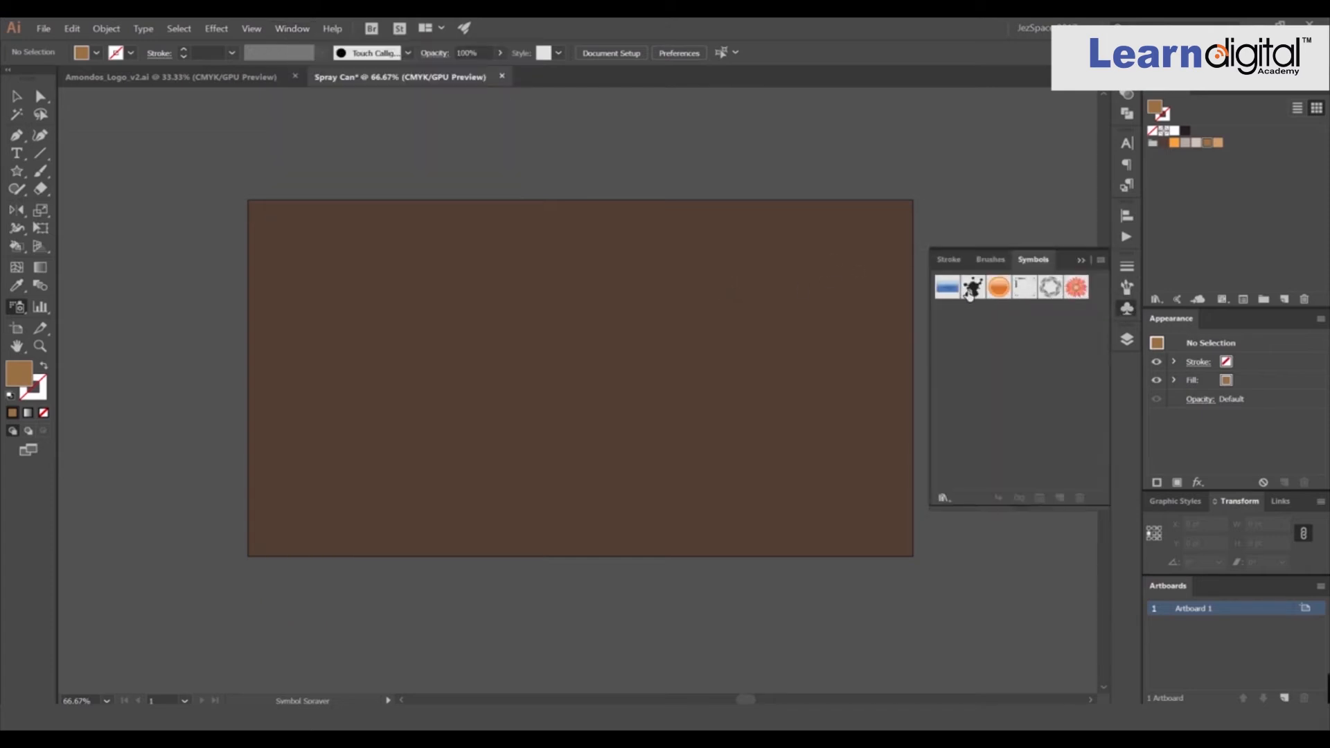
left_click(1100, 261)
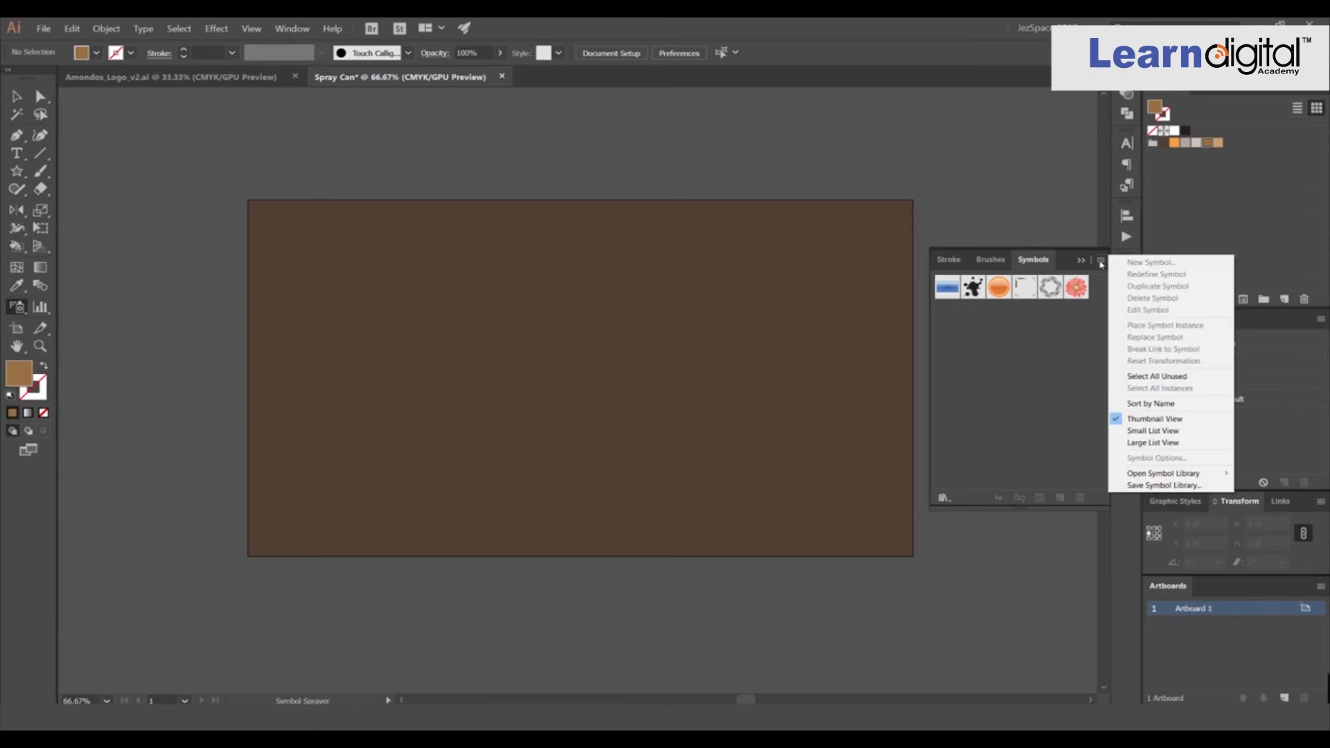
left_click(1155, 377)
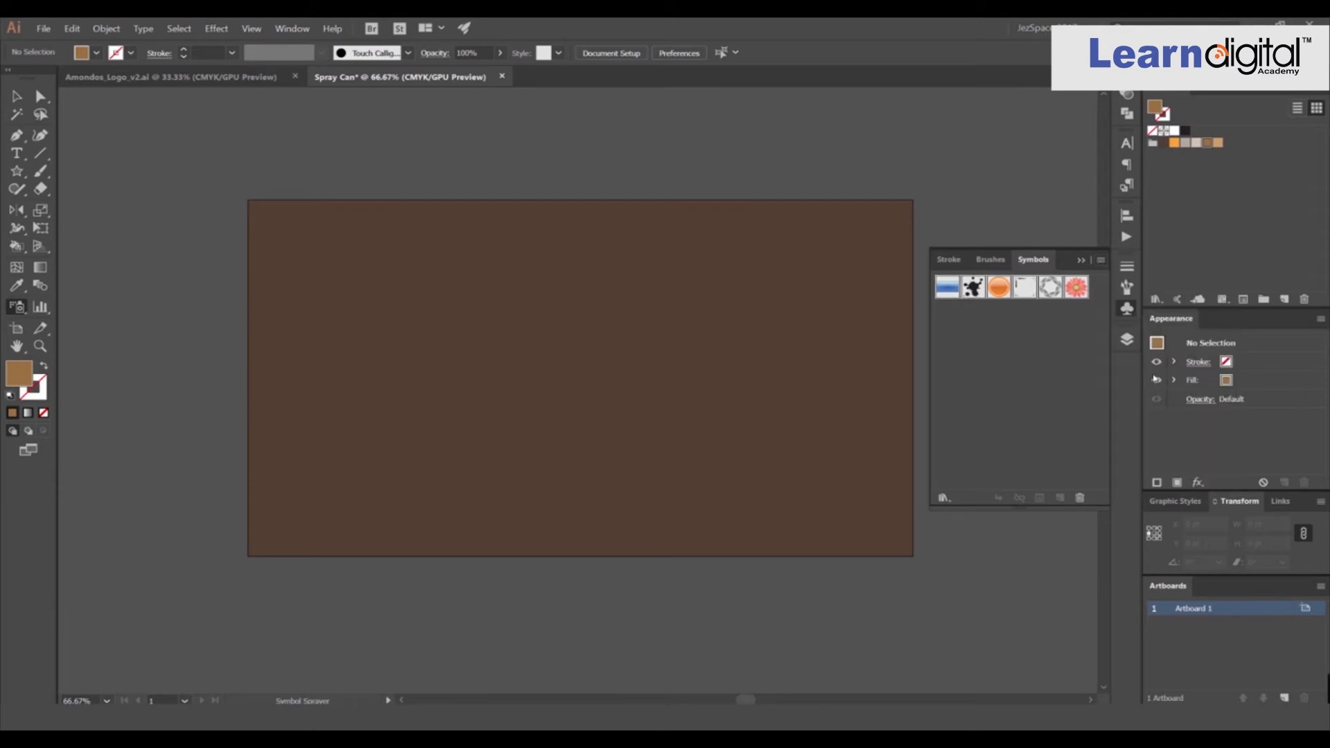
left_click(1079, 496)
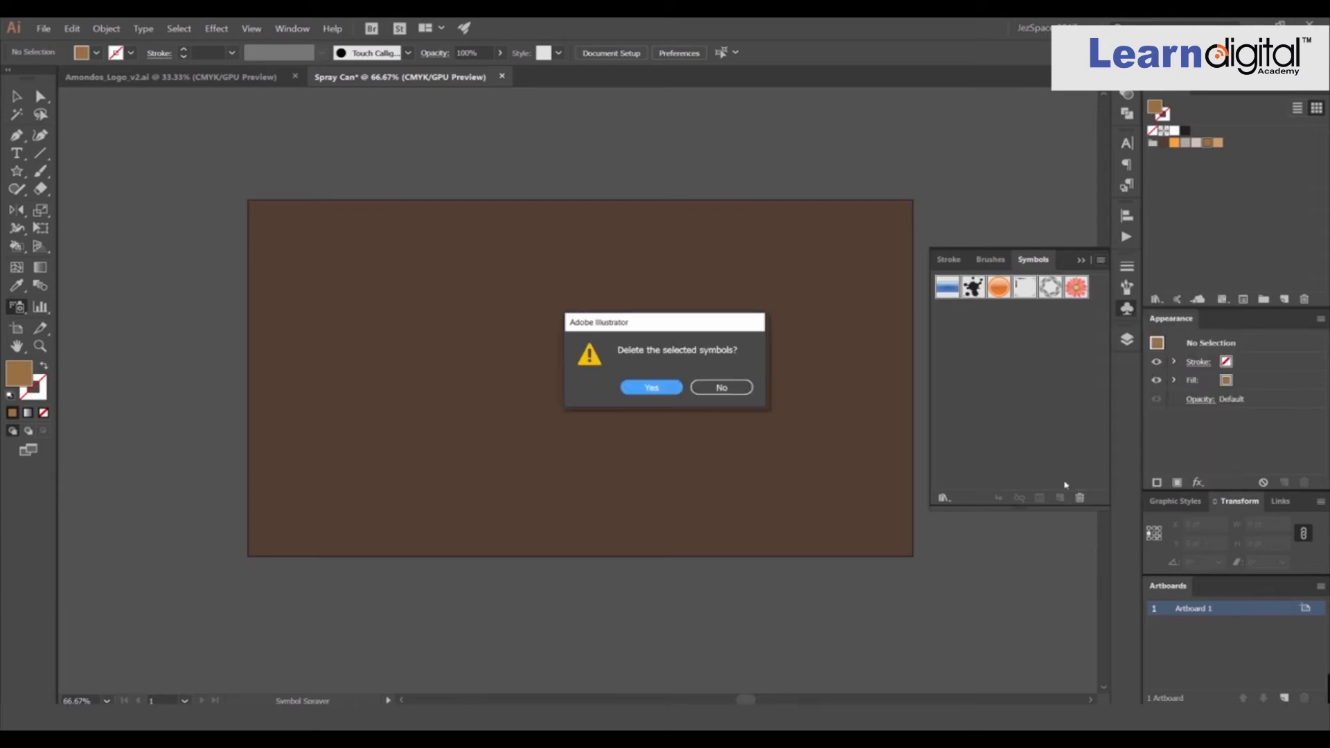
left_click(651, 387)
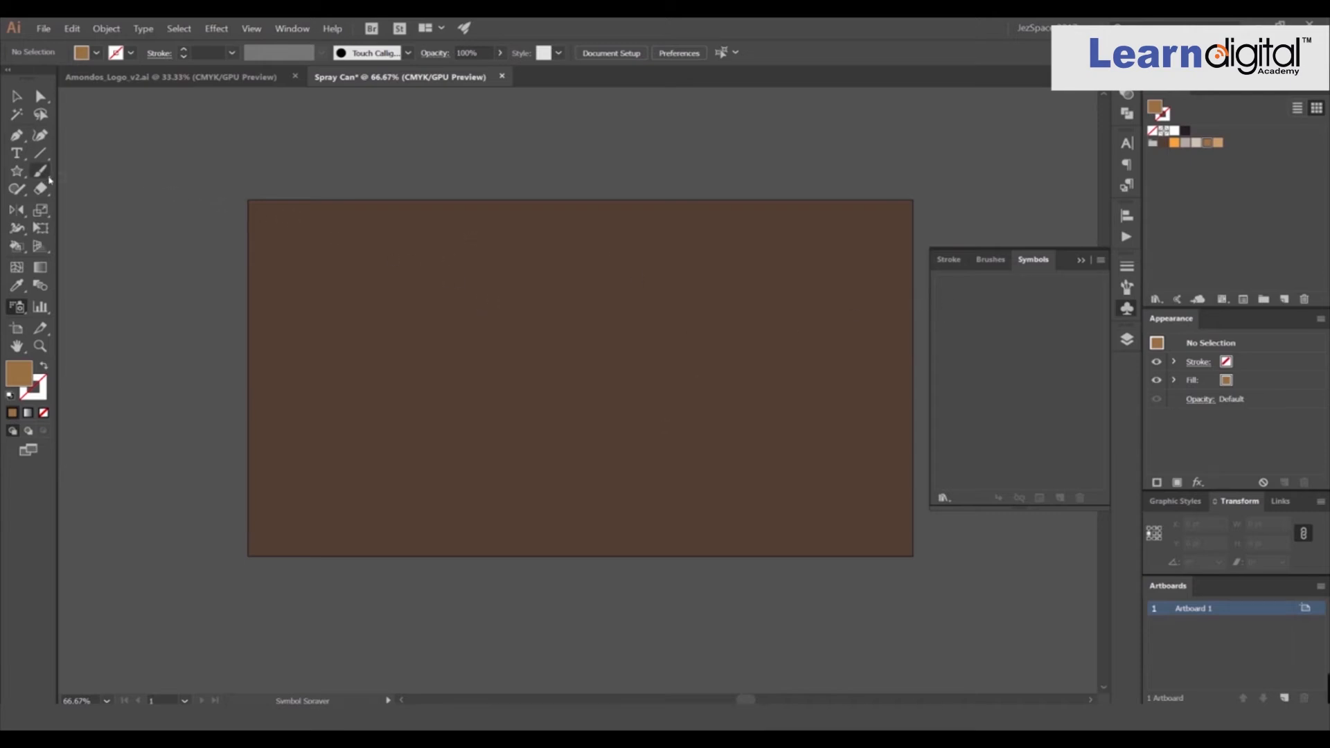
Draw a small star in the middle of the artboard with the Star tool and fill it light beige.
left_click(18, 173)
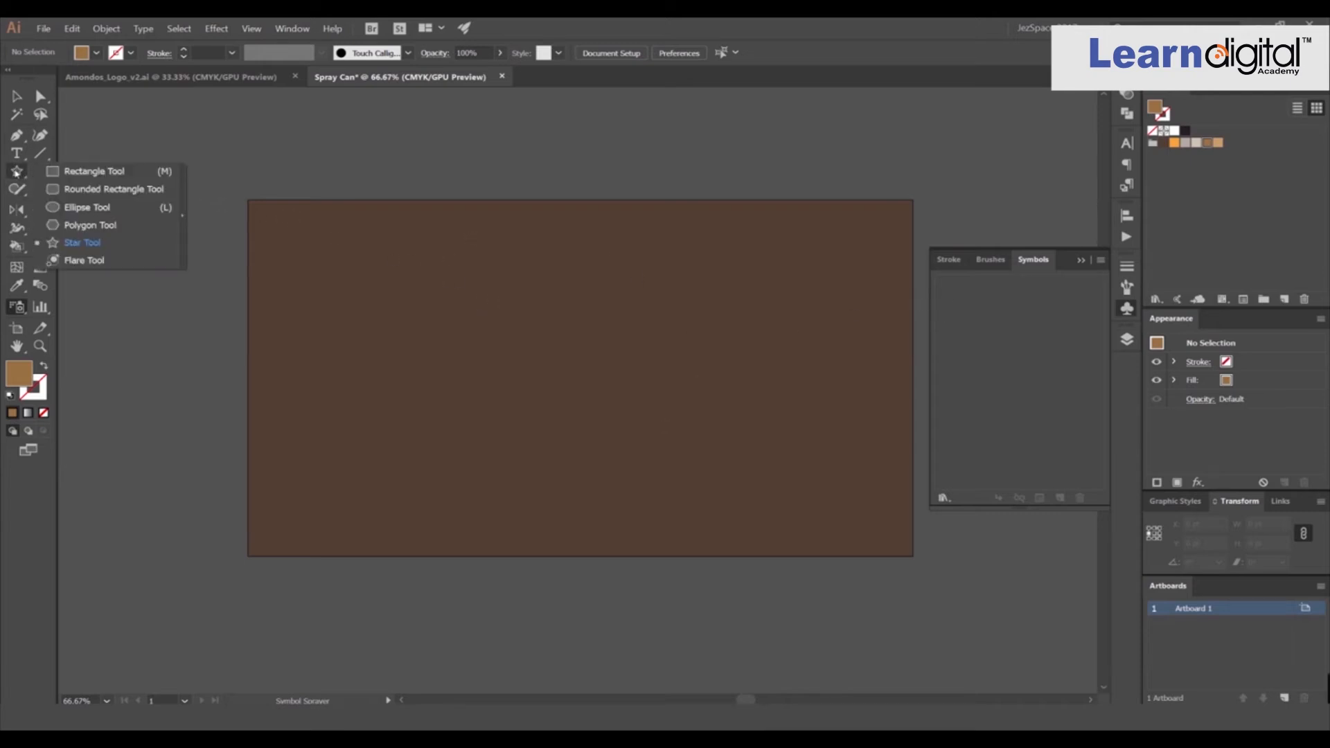
left_click(82, 243)
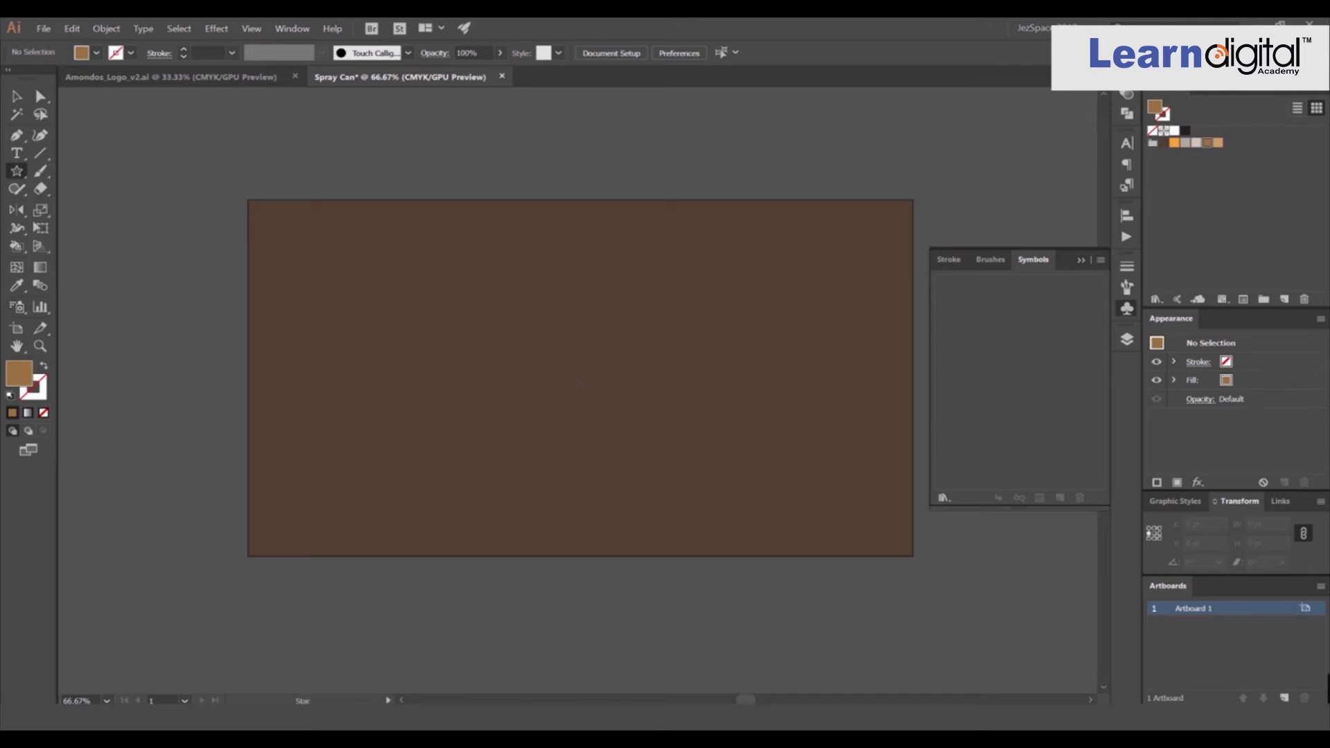
scroll(580, 378, "up", 1)
left_click_drag(600, 353, 626, 376)
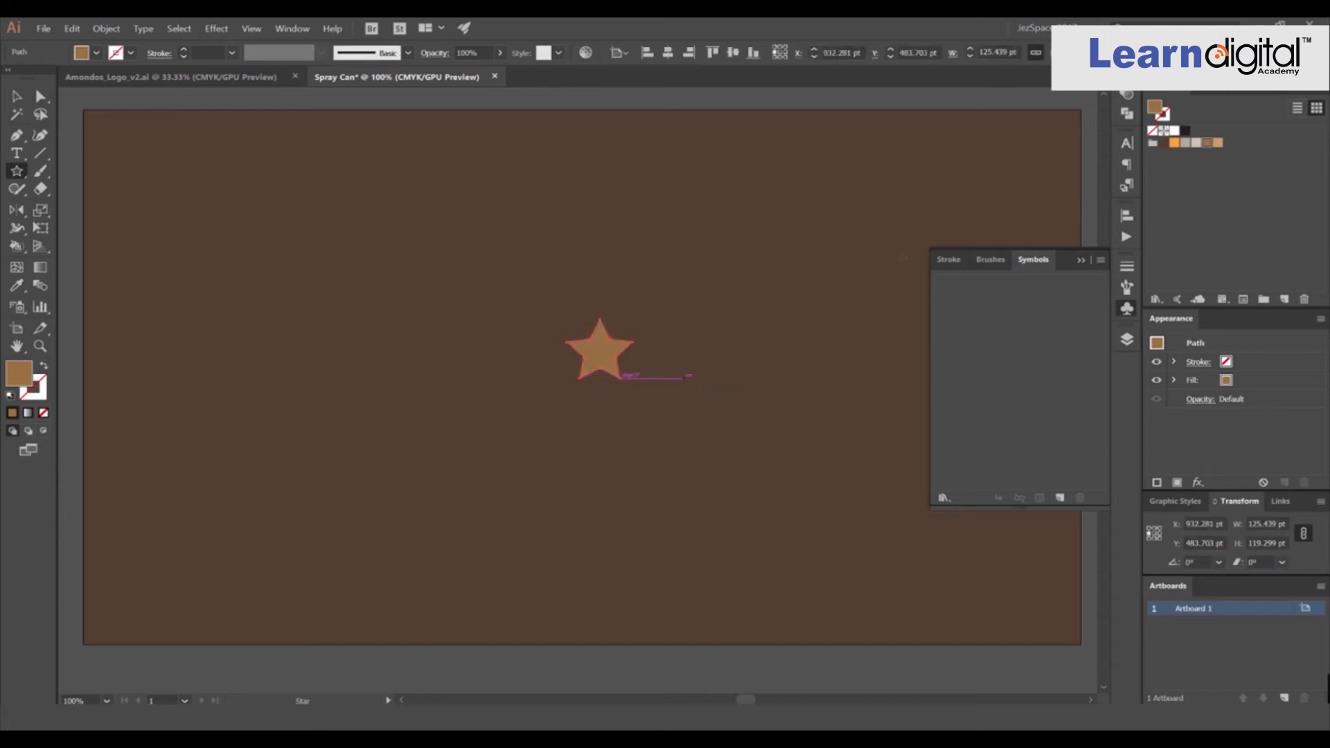
left_click(1174, 142)
left_click(1198, 144)
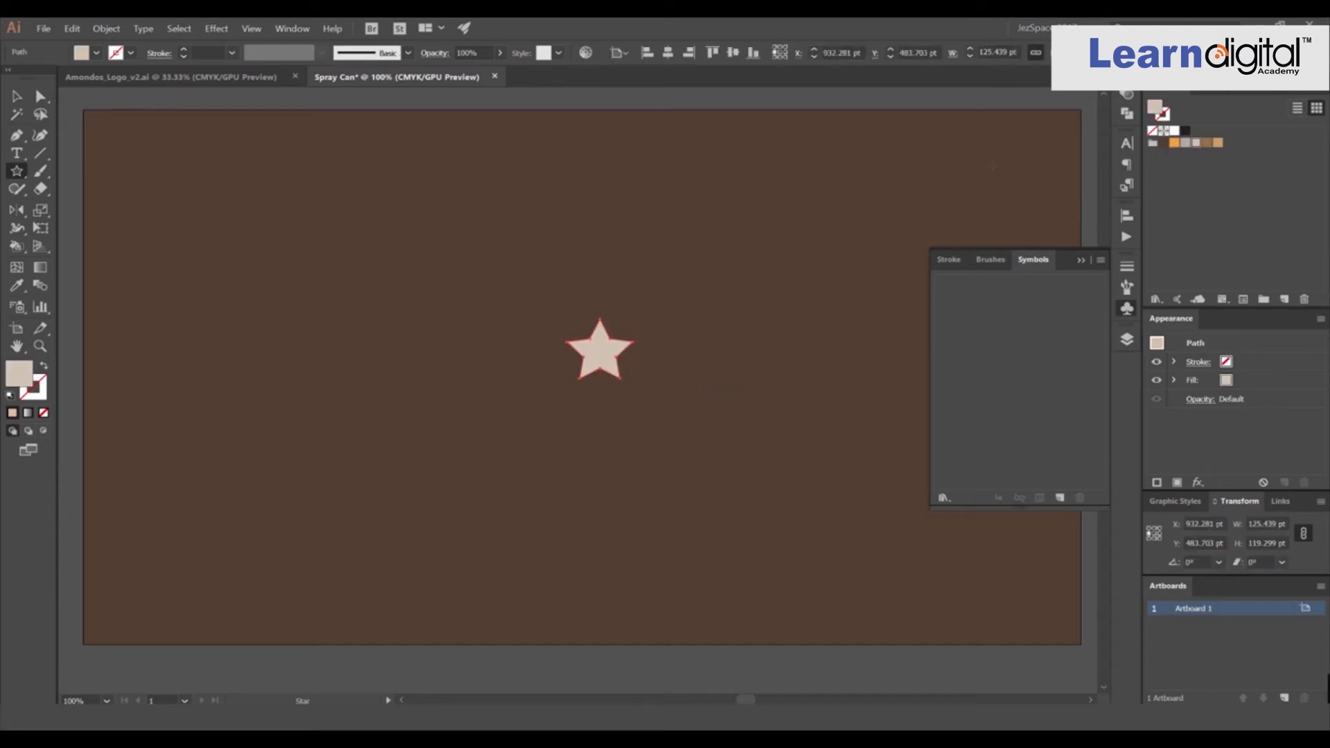
Enlarge the star to about 162 pt wide and give it an orange fill.
key("v")
left_click(829, 199)
key("ctrl+z")
left_click(829, 199)
left_click(619, 348)
left_click_drag(632, 319, 642, 310)
left_click(698, 282)
left_click(617, 345)
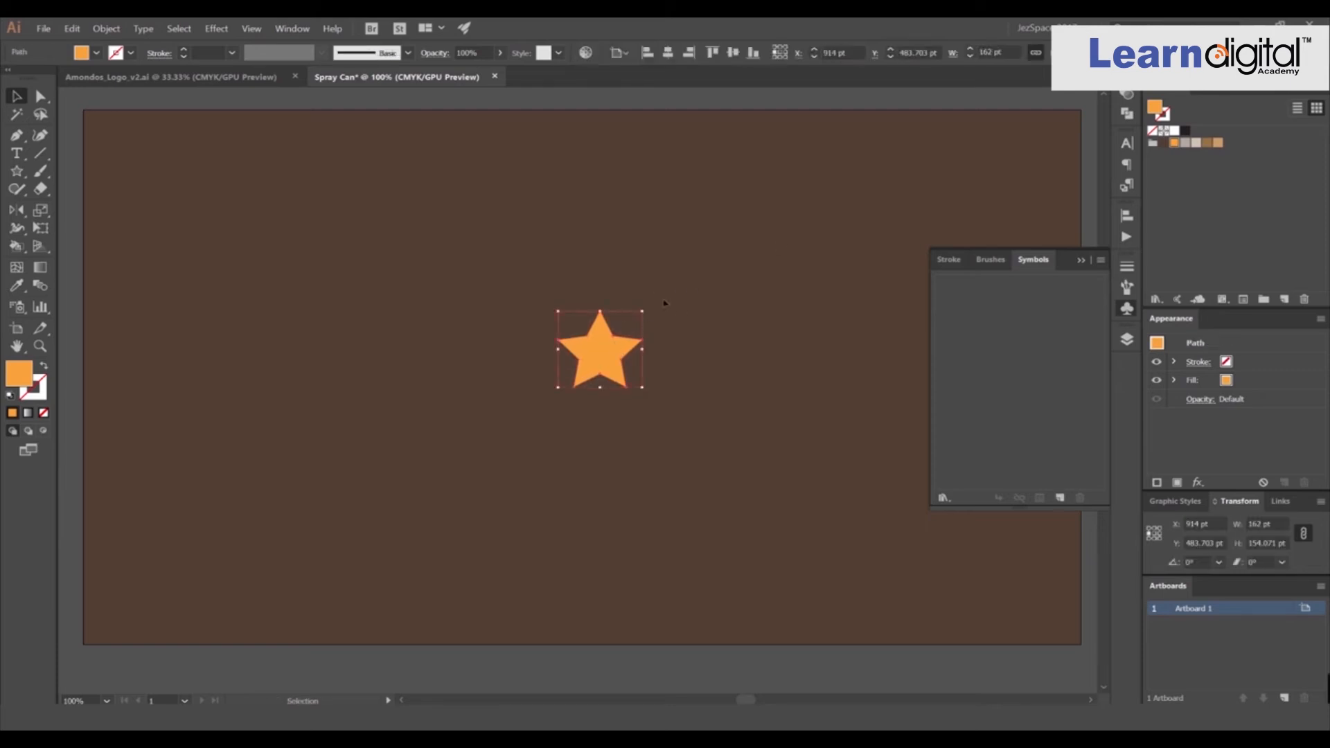
left_click(671, 303)
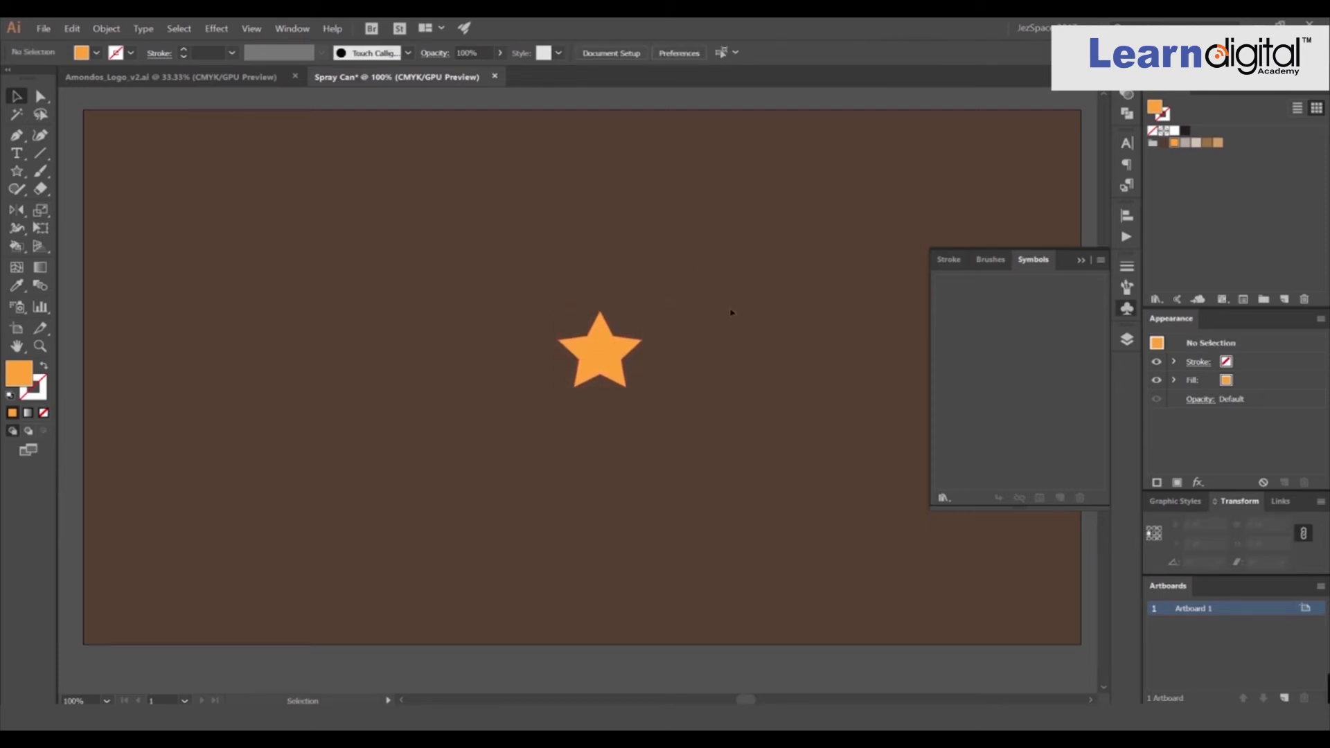
Turn the star into a symbol named Star with Graphic export type and Dynamic Symbol type.
left_click_drag(603, 358, 1023, 349)
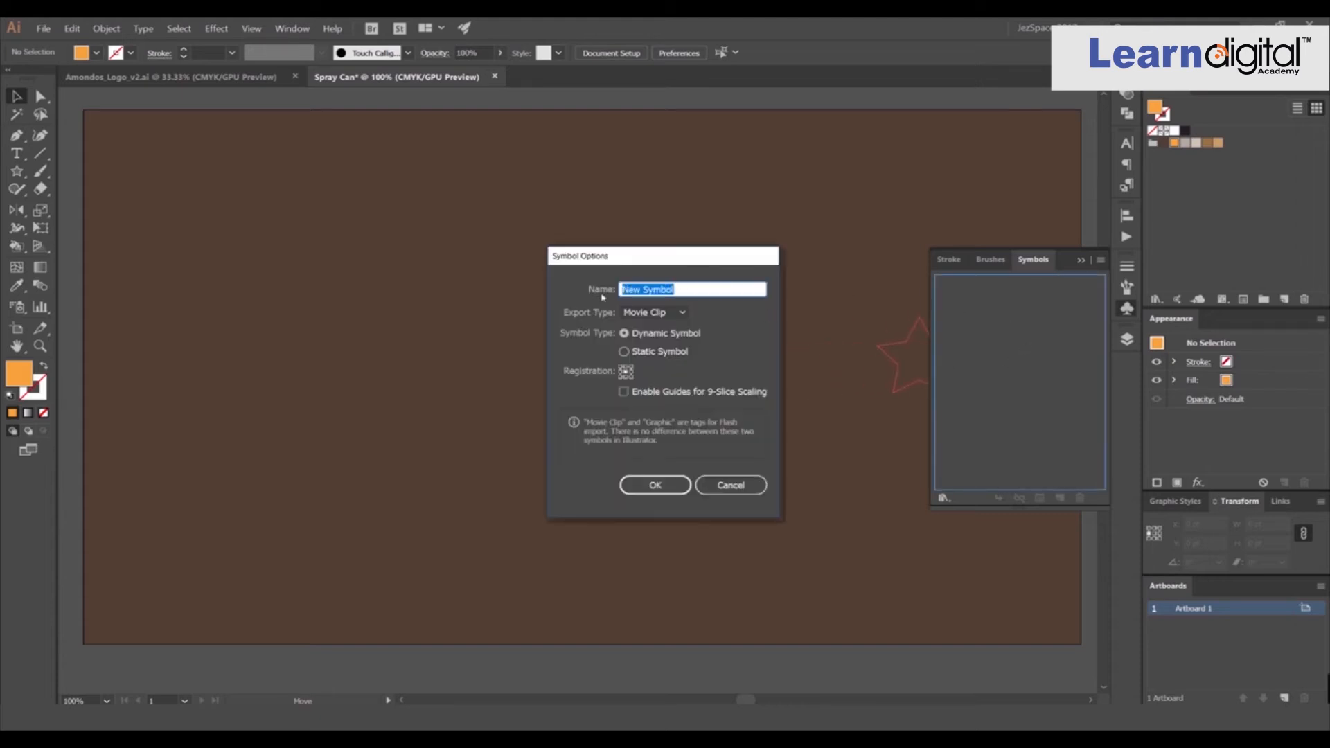
type("Star")
left_click(644, 313)
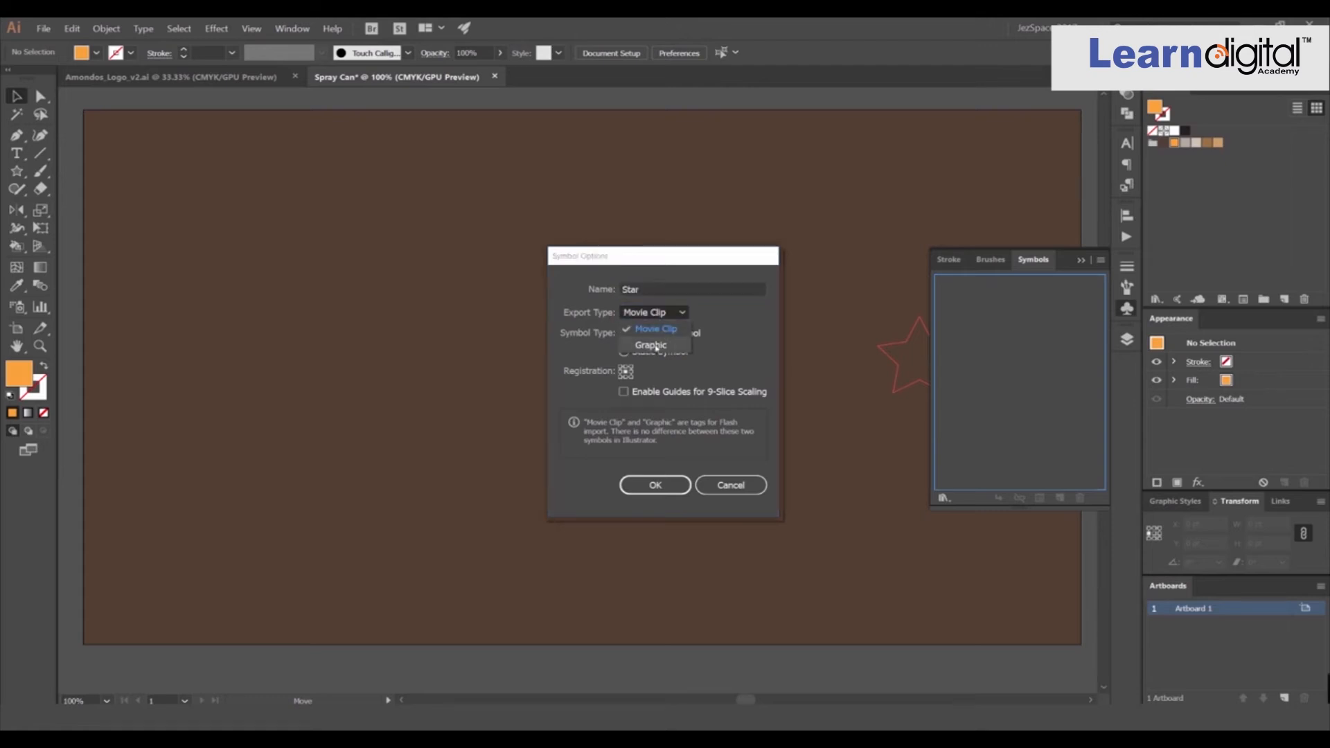
left_click(662, 345)
left_click(625, 351)
left_click(651, 336)
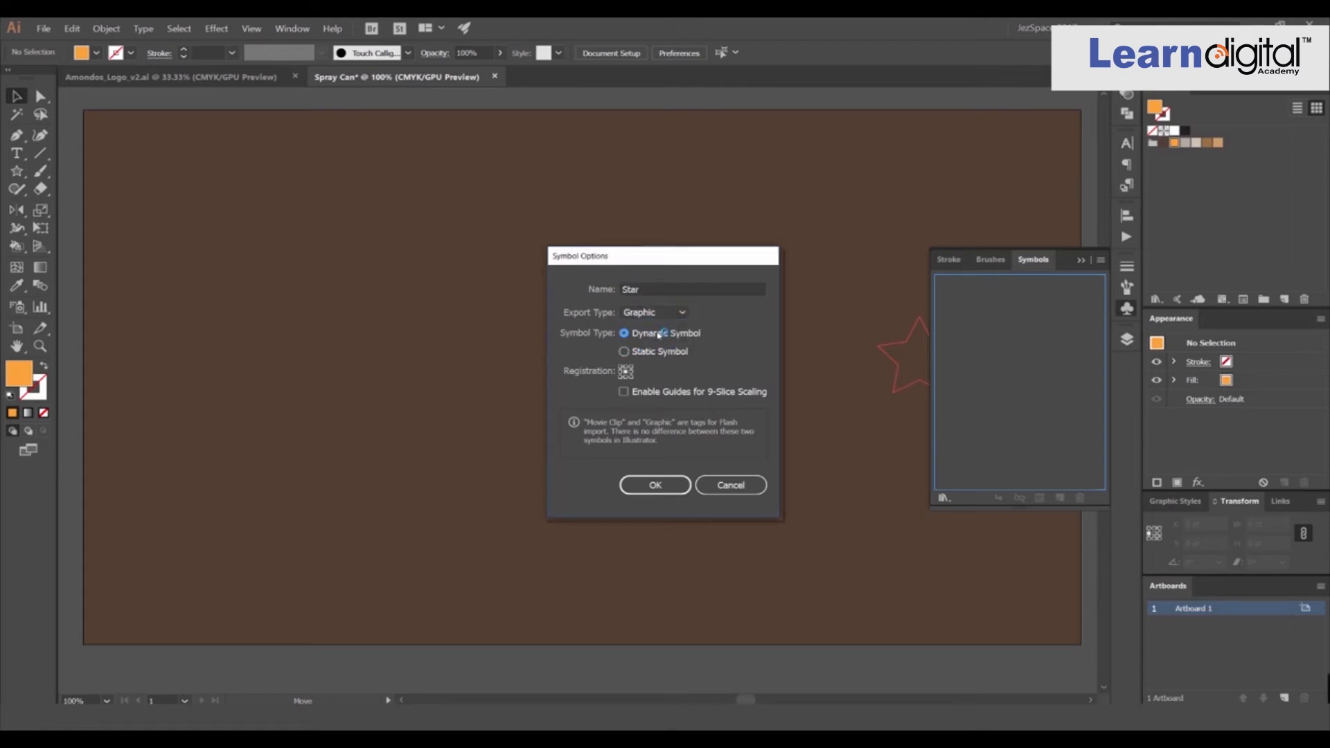
left_click(664, 484)
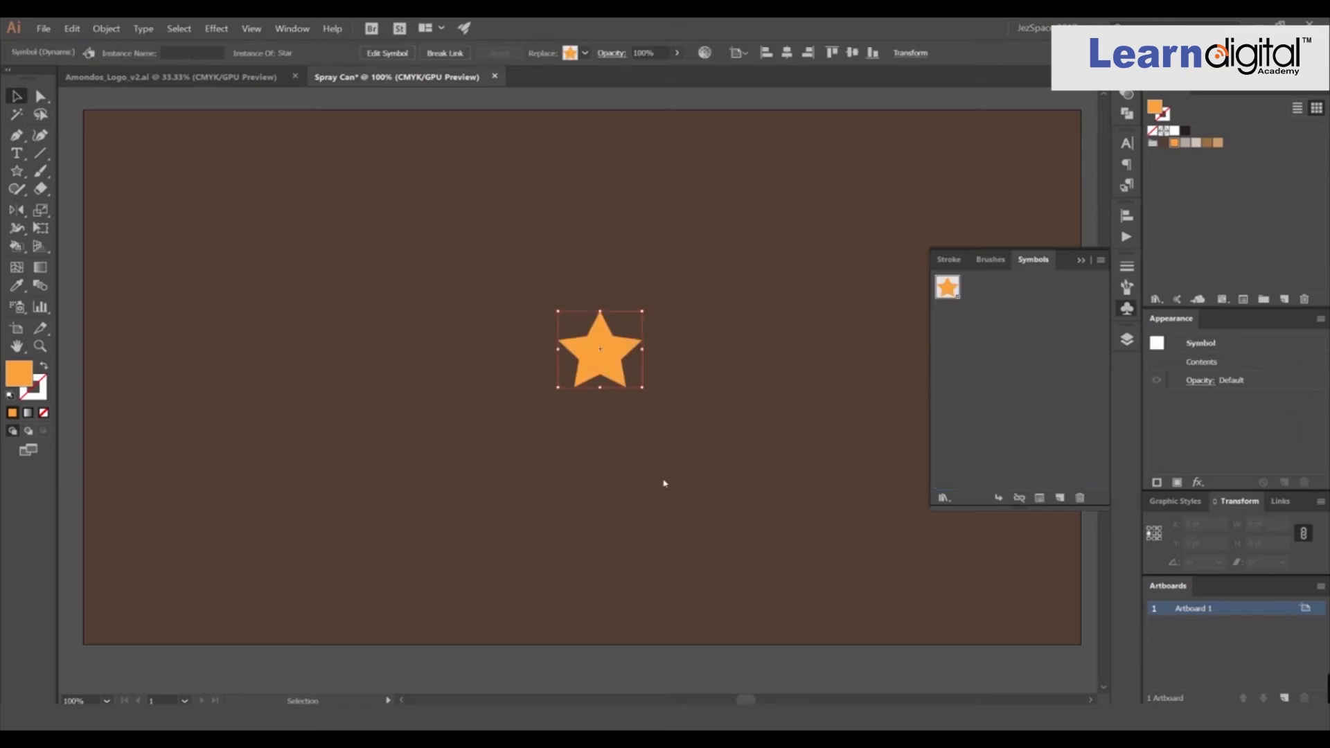
Move the star symbol instance to the artboard's upper right area.
key("ctrl+minus")
left_click_drag(649, 339, 773, 280)
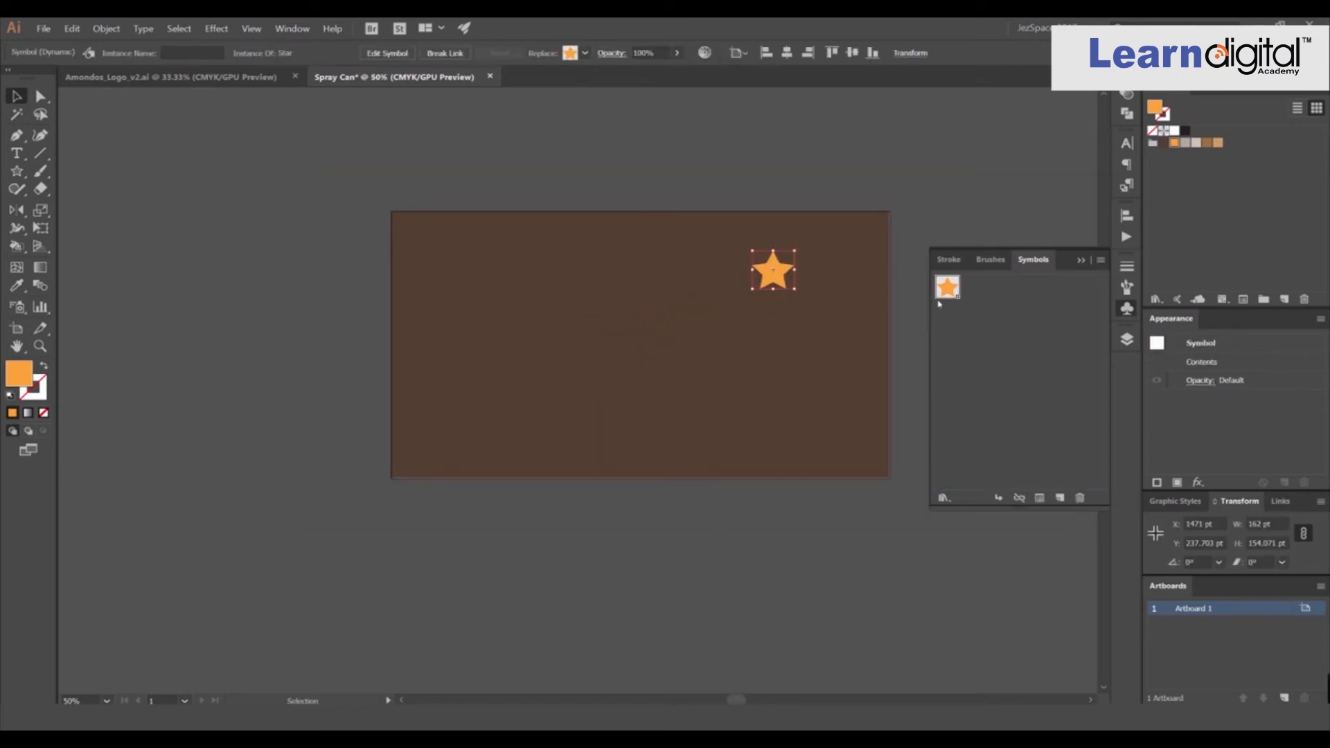
scroll(728, 293, "up", 1)
Spray star symbol instances across the artboard with the Symbol Sprayer tool.
left_click(17, 310)
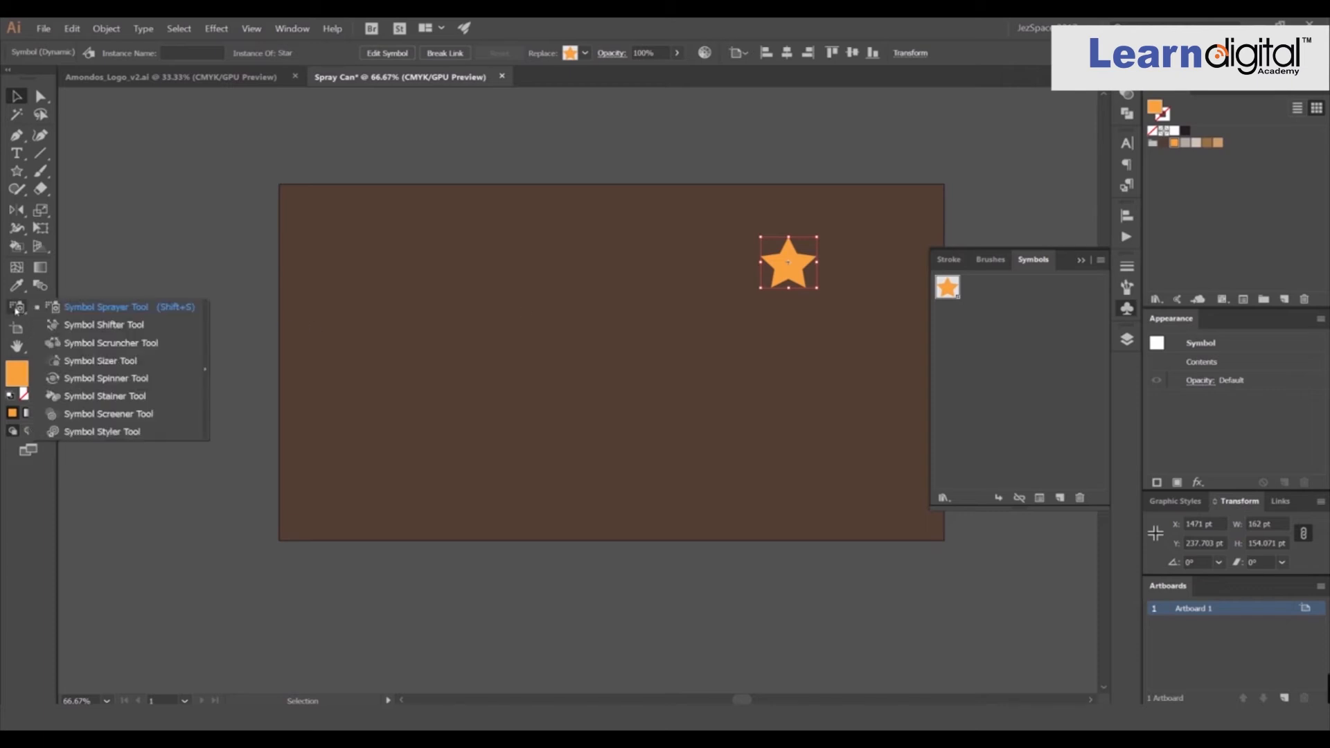
left_click(14, 311)
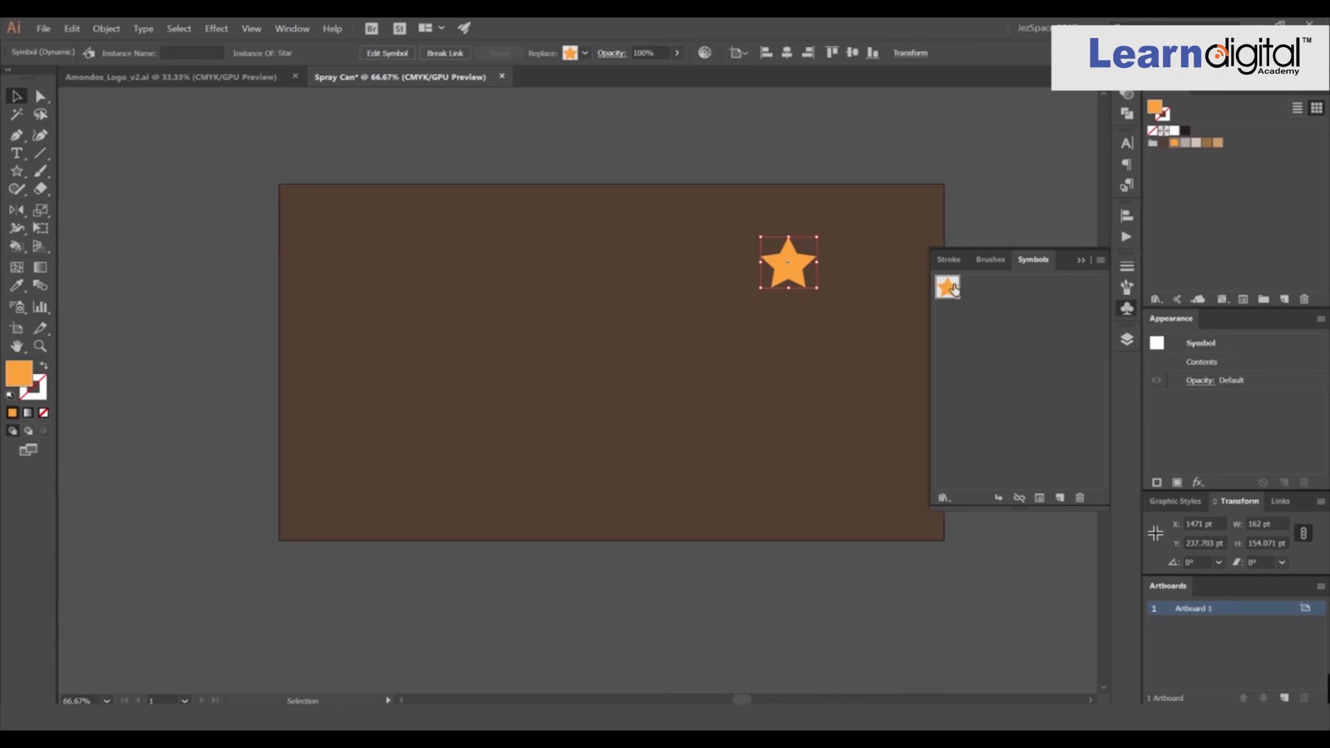
left_click(16, 307)
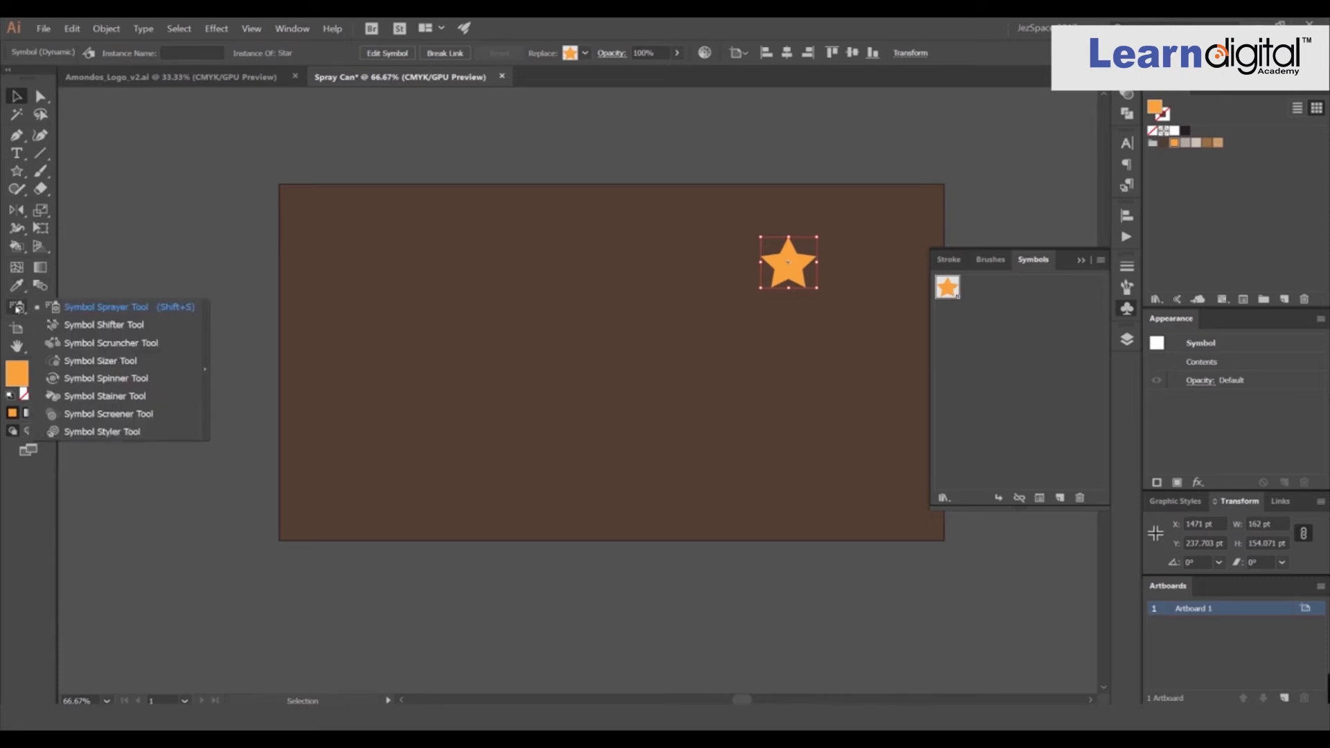
left_click(106, 307)
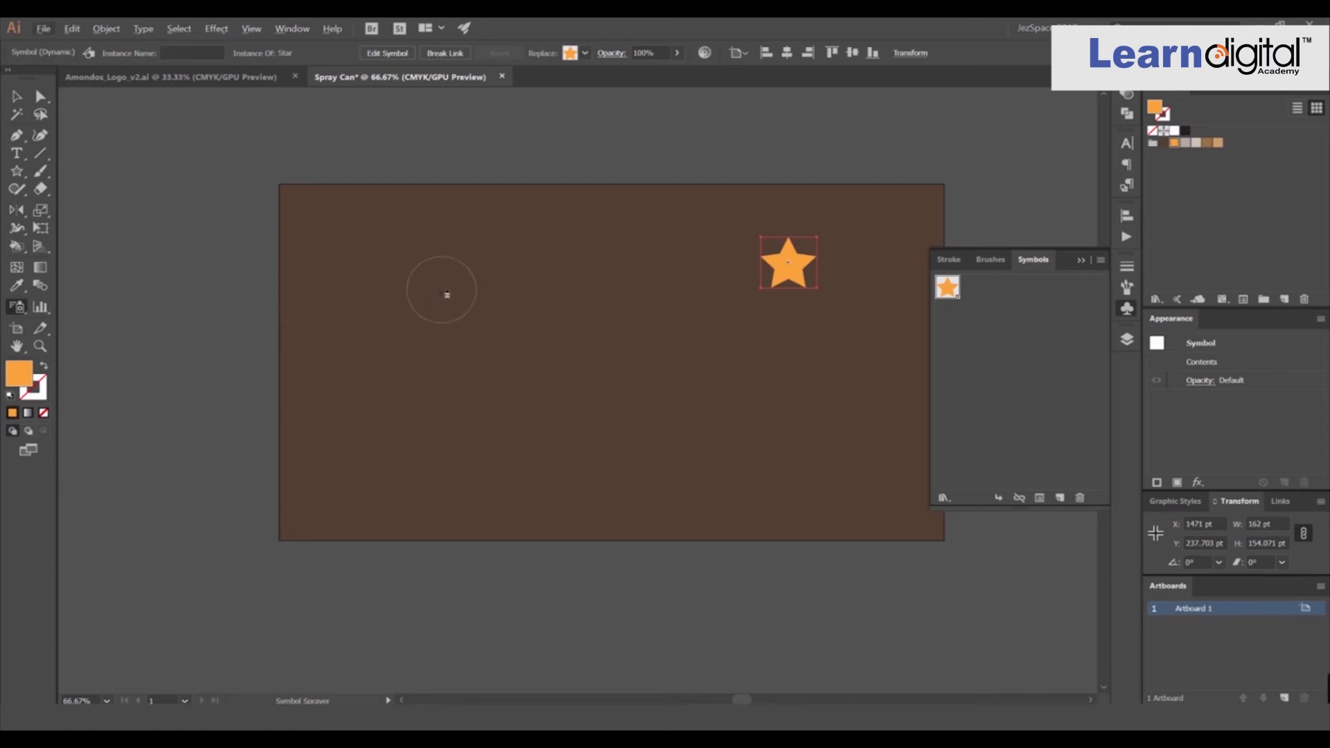
mouse_move(413, 264)
left_mouse_down()
mouse_move(372, 243)
mouse_move(386, 300)
mouse_move(493, 438)
mouse_move(613, 431)
left_mouse_up()
mouse_move(638, 362)
left_mouse_down()
mouse_move(722, 347)
mouse_move(744, 409)
left_mouse_up()
key("v")
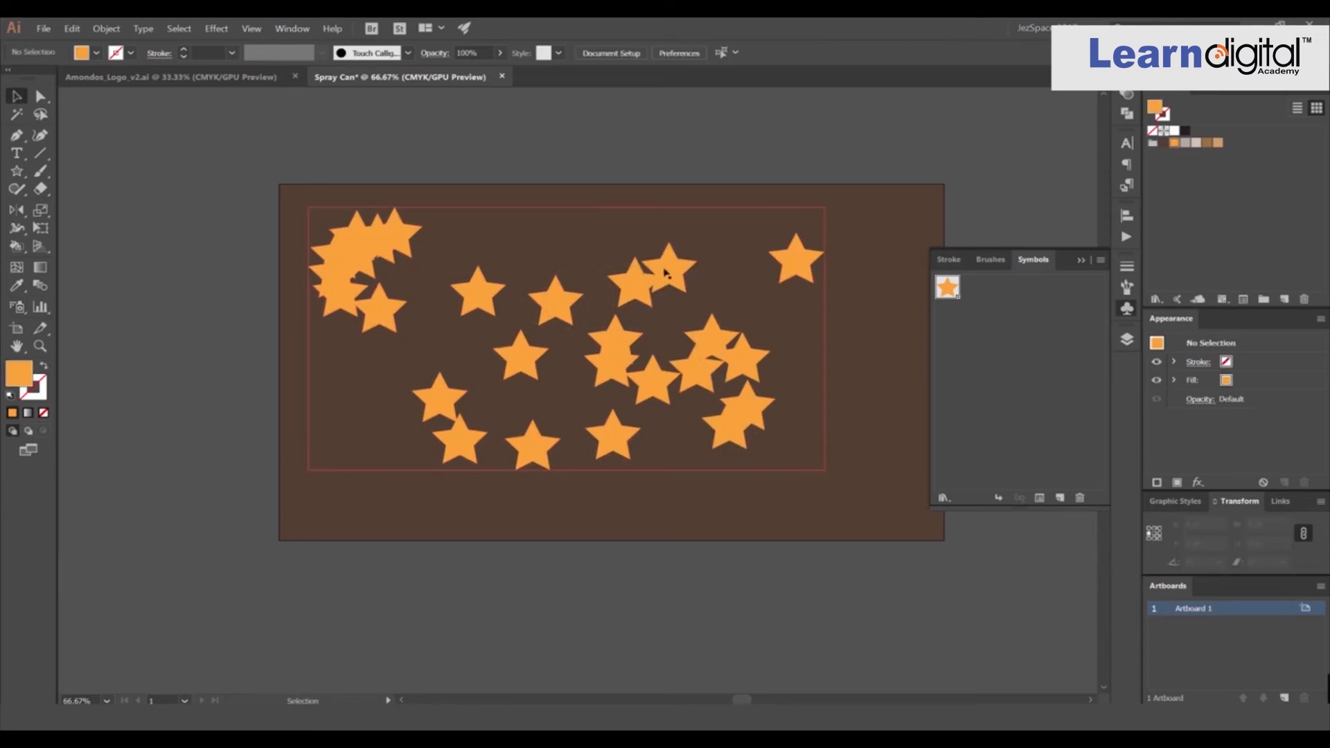
Resize and reposition the sprayed star symbol set on the artboard.
left_click_drag(666, 263, 638, 369)
key("ctrl+z")
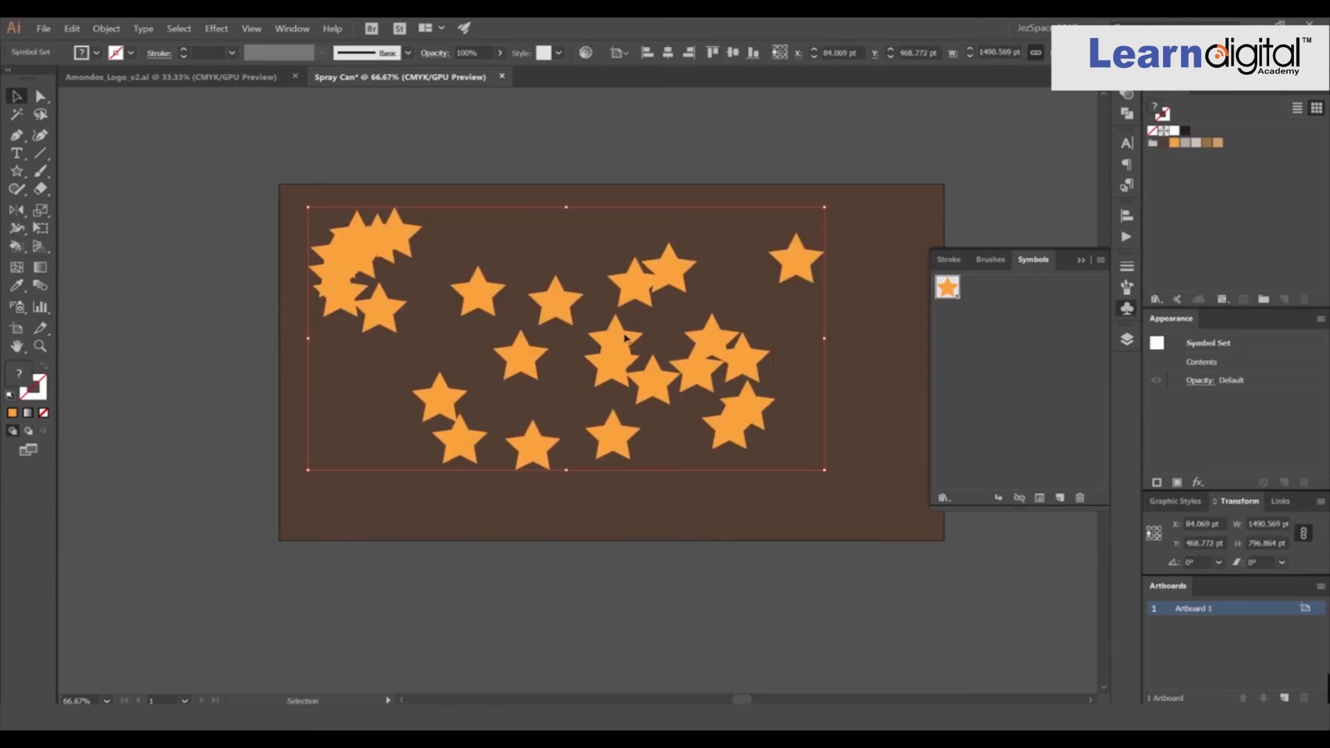
left_click(583, 237)
left_click(566, 303)
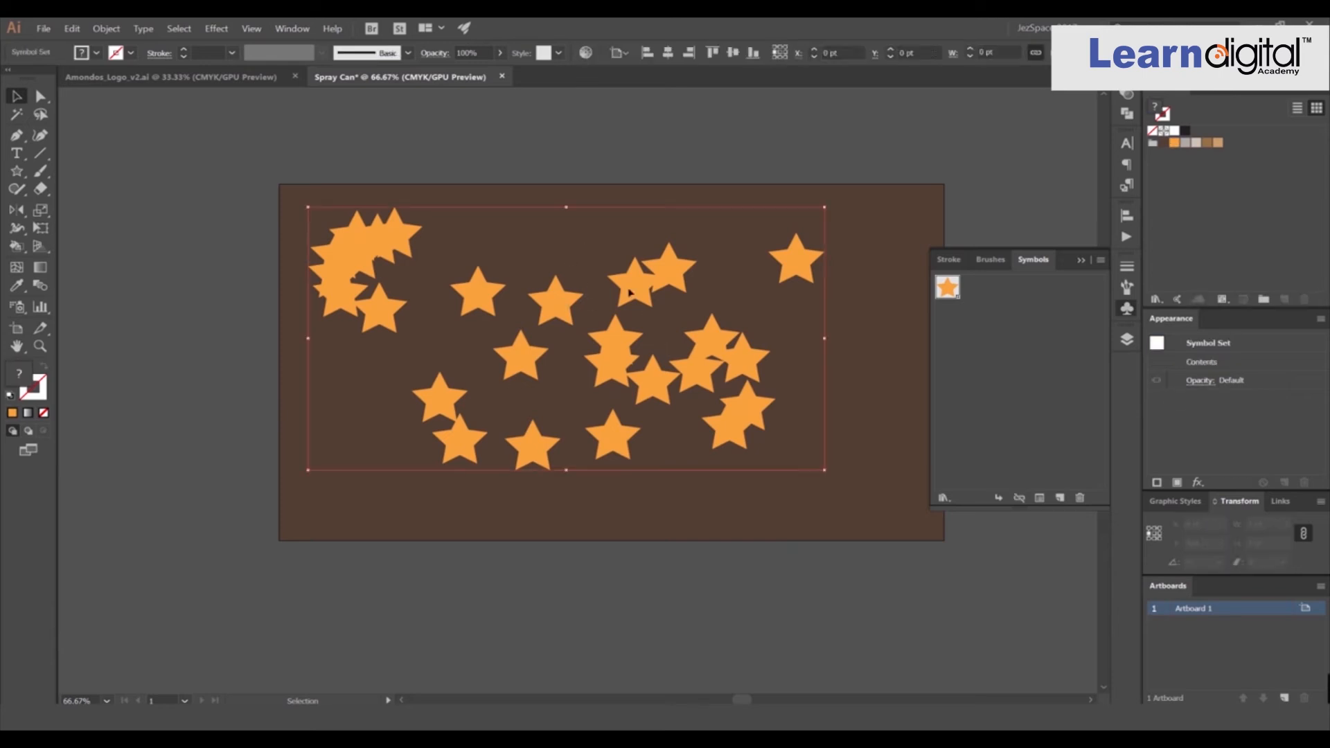
left_click_drag(824, 207, 759, 241)
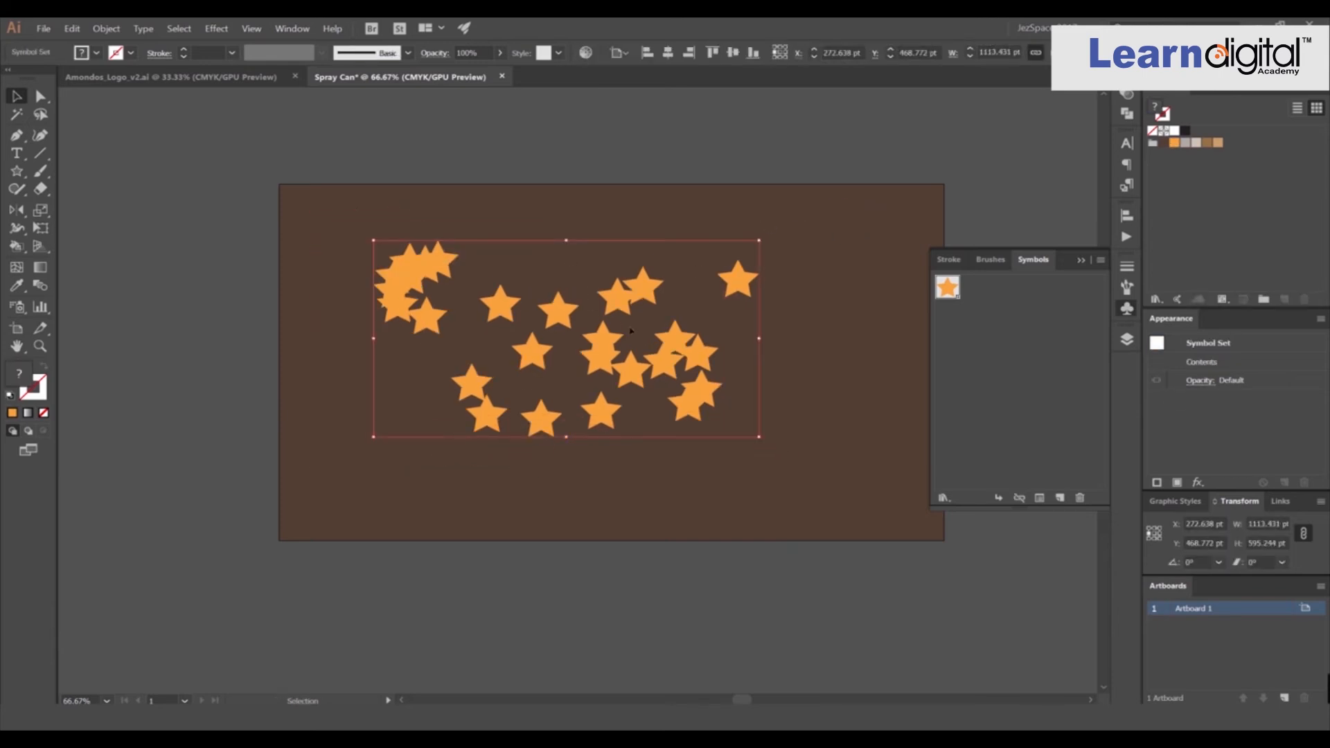
left_click(768, 225)
left_click_drag(657, 286, 684, 303)
left_click_drag(786, 256, 806, 244)
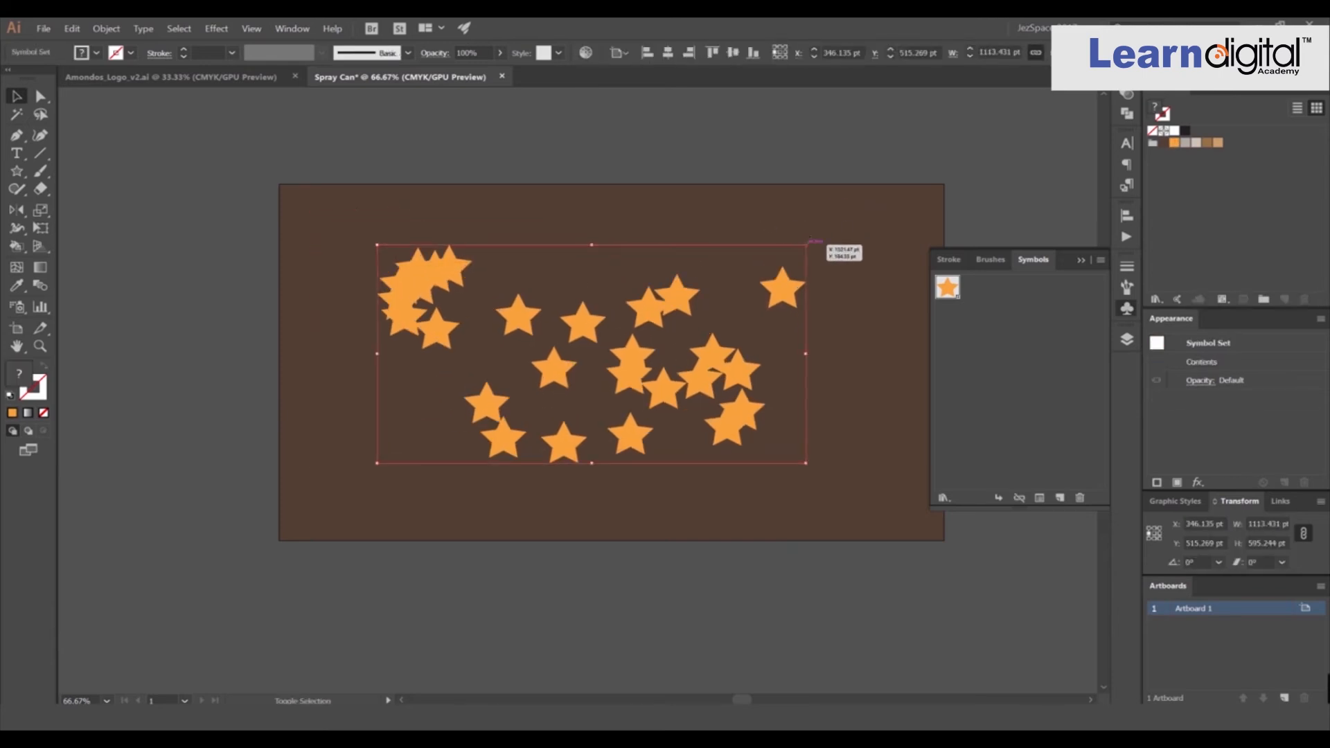
left_click(816, 236)
scroll(691, 294, "up", 2)
scroll(660, 281, "down", 1)
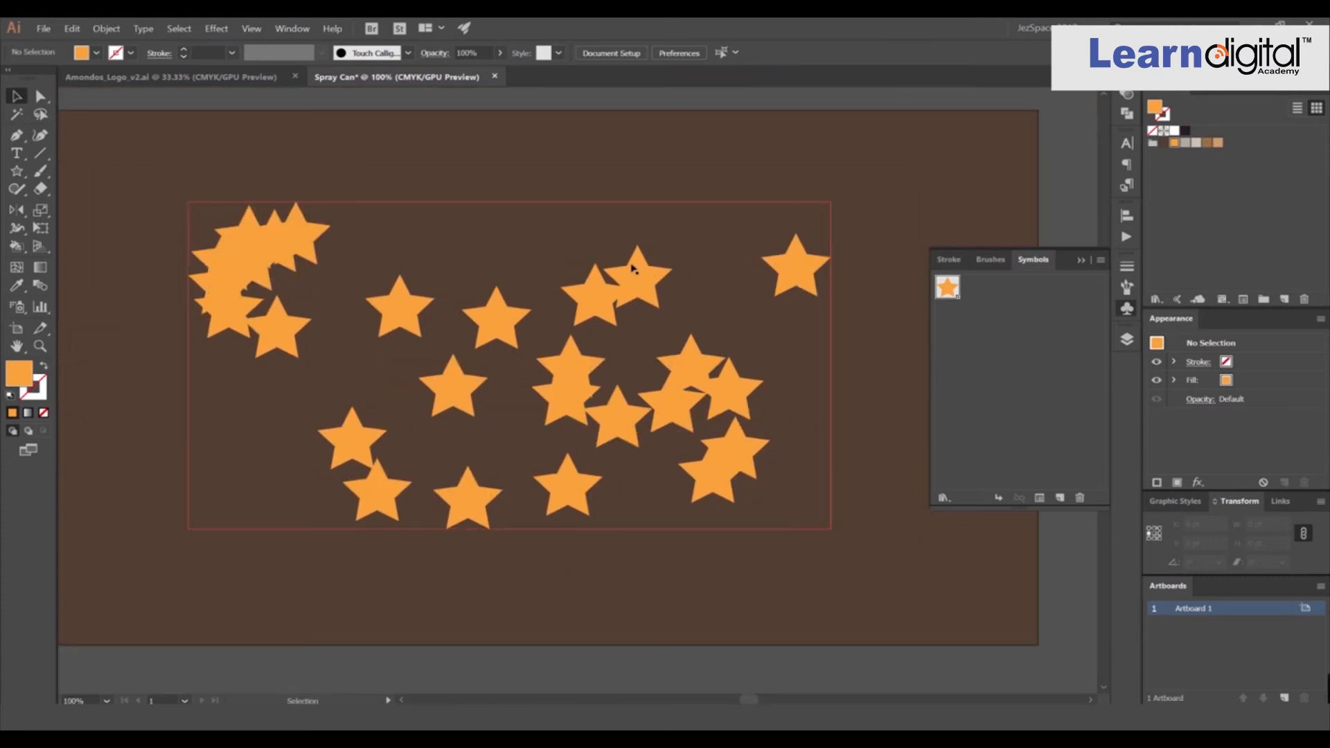
Select the sprayed symbol set and rearrange its star instances with the Symbol Shifter tool.
left_click(17, 307)
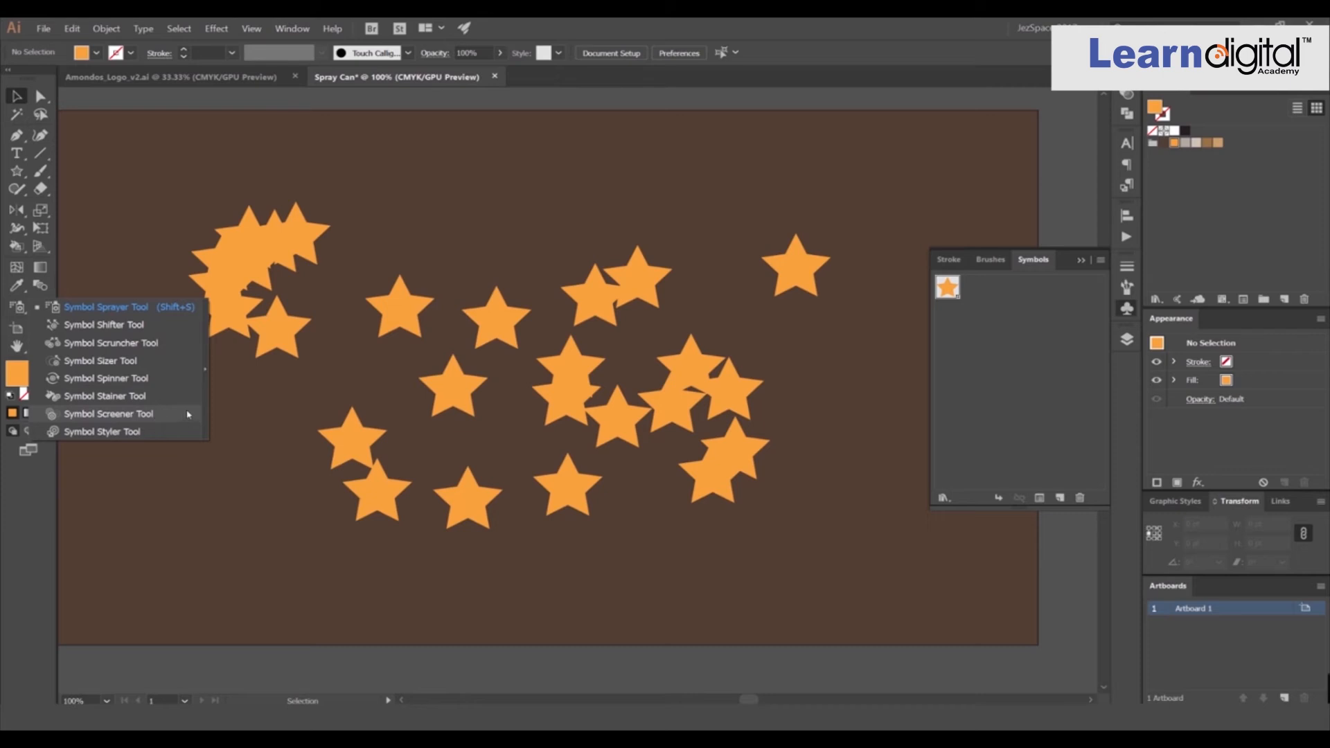
left_click(120, 331)
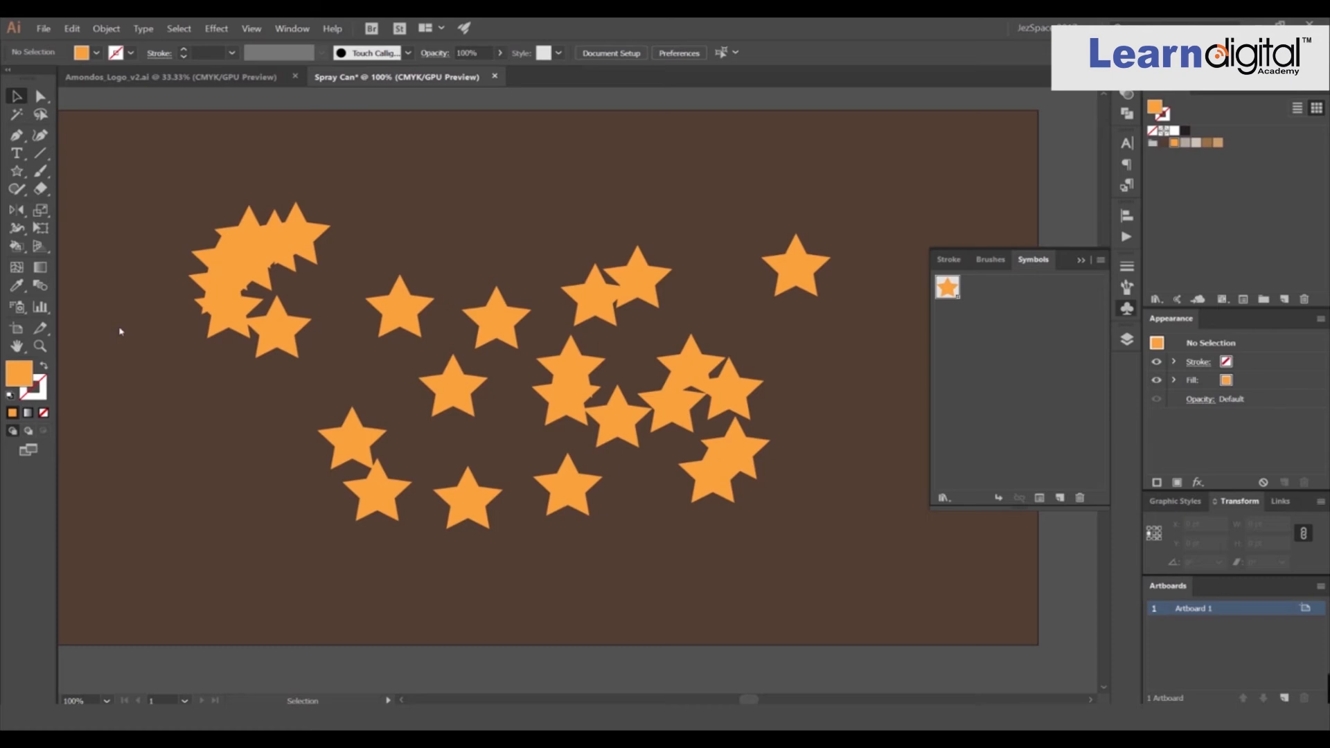
left_click(288, 248)
left_click(760, 388)
key("ctrl+a")
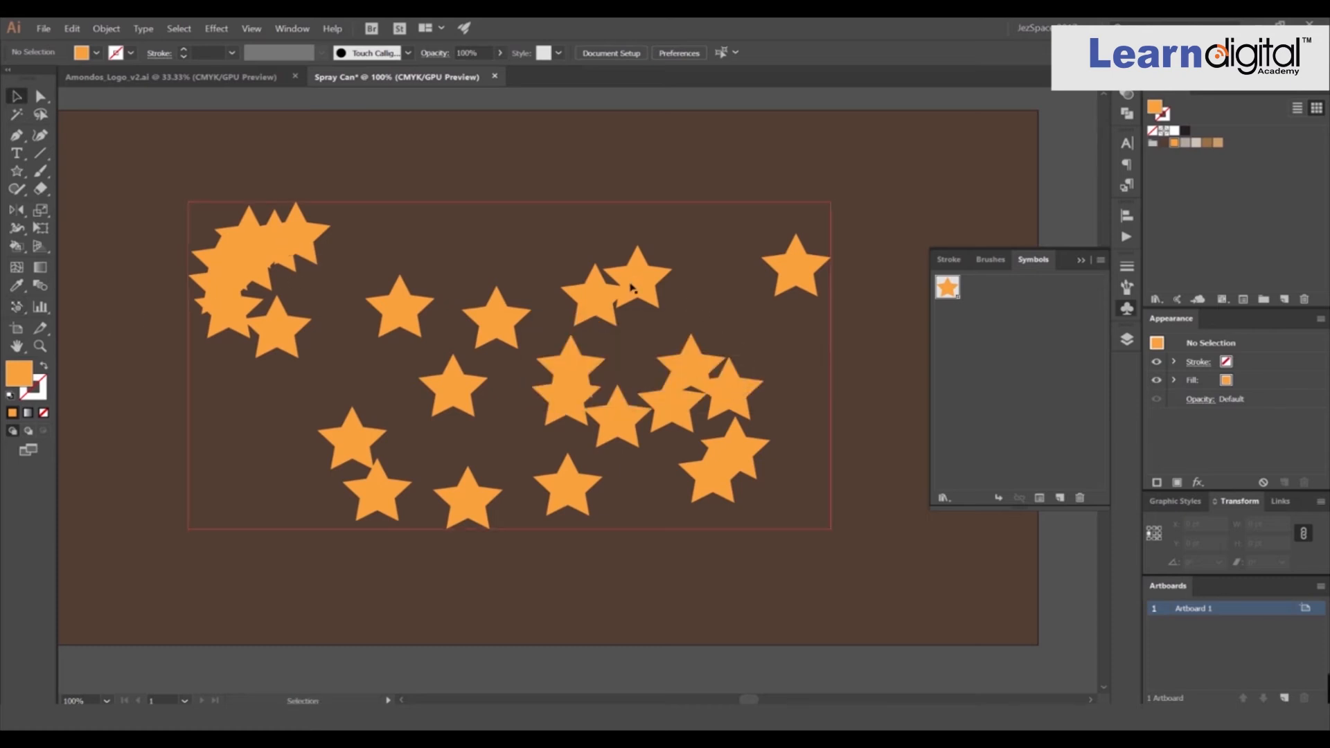
key("v")
left_click_drag(416, 286, 502, 284)
left_click(17, 307)
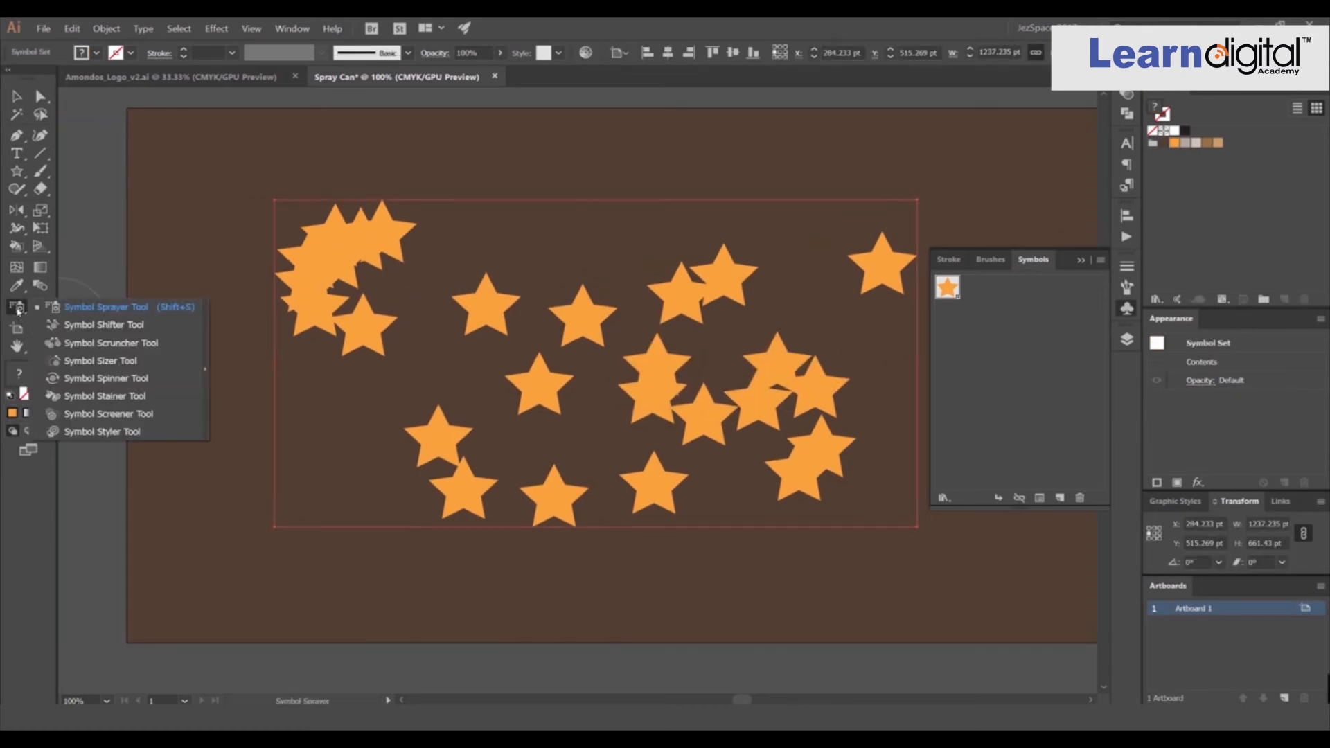
left_click(128, 326)
mouse_move(345, 242)
left_mouse_down()
mouse_move(294, 246)
mouse_move(291, 271)
mouse_move(332, 272)
mouse_move(321, 278)
left_mouse_up()
scroll(304, 275, "up", 1)
mouse_move(349, 324)
left_mouse_down()
mouse_move(367, 328)
mouse_move(405, 262)
left_mouse_up()
mouse_move(596, 320)
left_mouse_down()
mouse_move(571, 337)
mouse_move(570, 367)
left_mouse_up()
mouse_move(658, 428)
left_mouse_down()
mouse_move(613, 508)
mouse_move(639, 574)
mouse_move(759, 622)
mouse_move(753, 637)
mouse_move(743, 538)
left_mouse_up()
key("space")
left_click_drag(656, 453, 419, 308)
mouse_move(600, 449)
left_mouse_down()
mouse_move(637, 498)
mouse_move(687, 505)
left_mouse_up()
mouse_move(813, 421)
left_mouse_down()
mouse_move(744, 444)
mouse_move(749, 472)
left_mouse_up()
left_click_drag(747, 323, 778, 242)
scroll(746, 275, "down", 1)
key("space")
left_click_drag(727, 288, 693, 351)
mouse_move(685, 259)
left_mouse_down()
mouse_move(700, 245)
mouse_move(685, 237)
left_mouse_up()
left_click_drag(636, 390, 752, 296)
left_click_drag(835, 242, 658, 223)
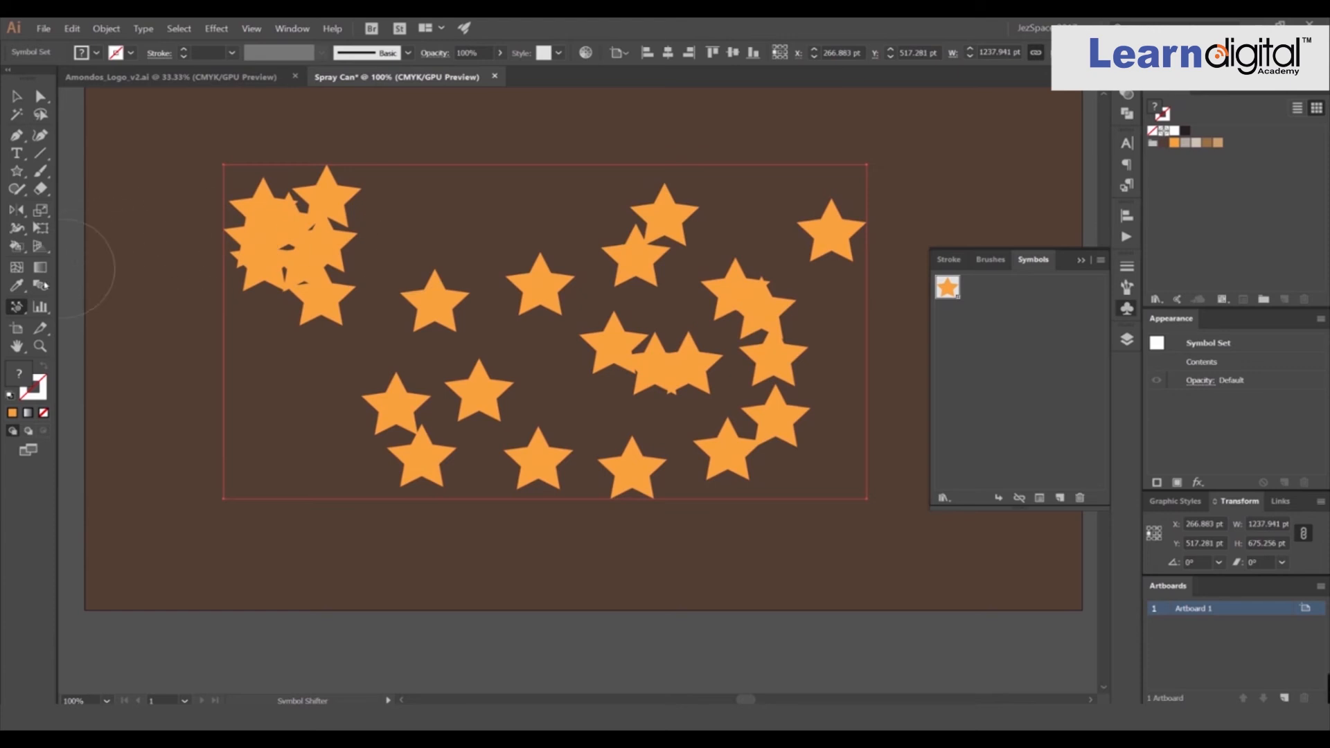
Resize star instances with the Symbol Sizer tool, enlarging some stars and shrinking others.
left_click(17, 306)
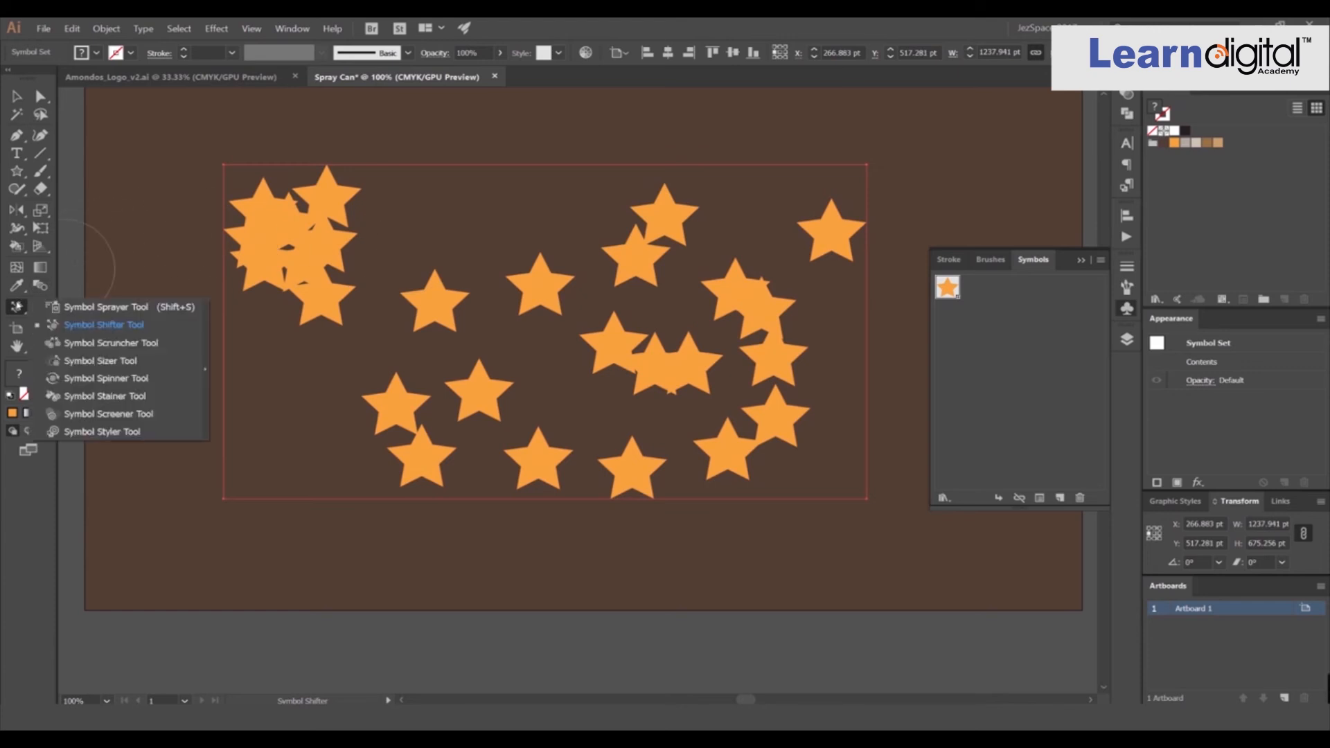
left_click(101, 361)
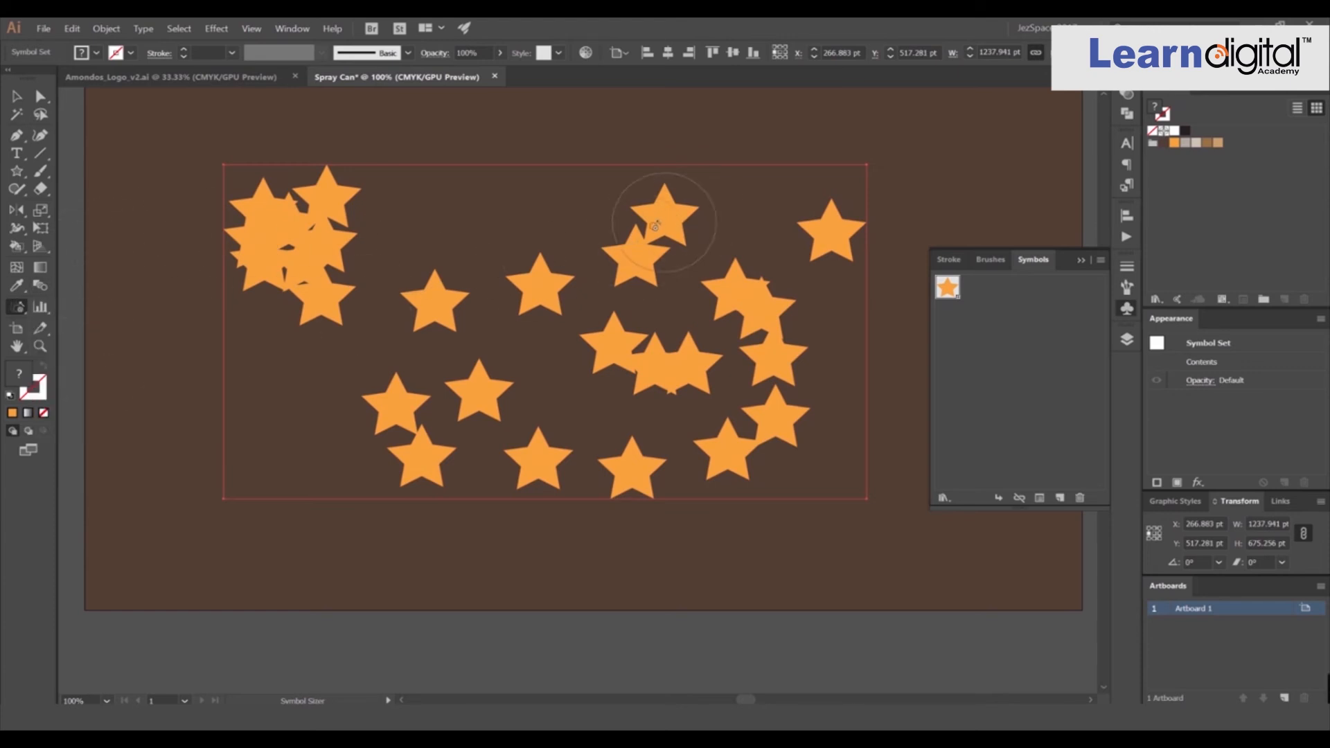
left_click_drag(641, 252, 665, 227)
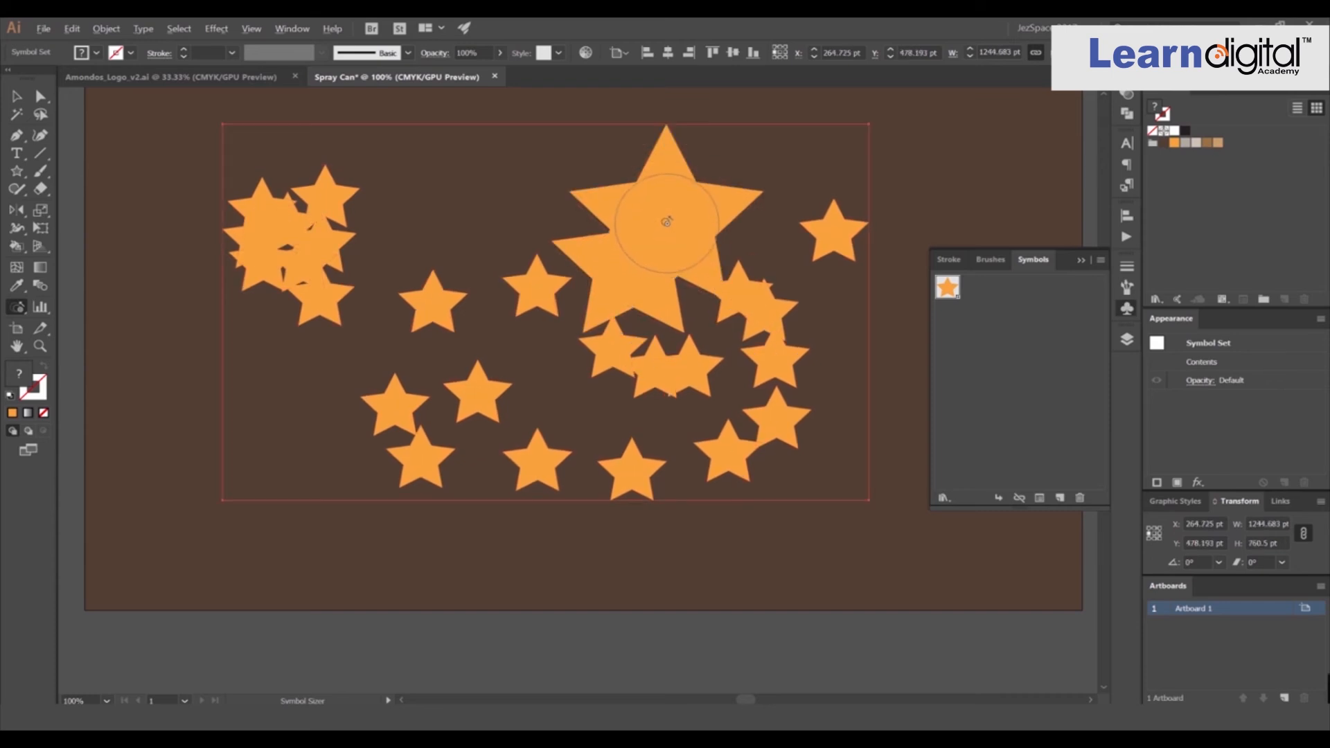
key("ctrl+z")
key("space")
left_click_drag(669, 222, 627, 308)
mouse_move(719, 318)
left_mouse_down()
mouse_move(667, 435)
mouse_move(519, 489)
mouse_move(466, 425)
left_mouse_up()
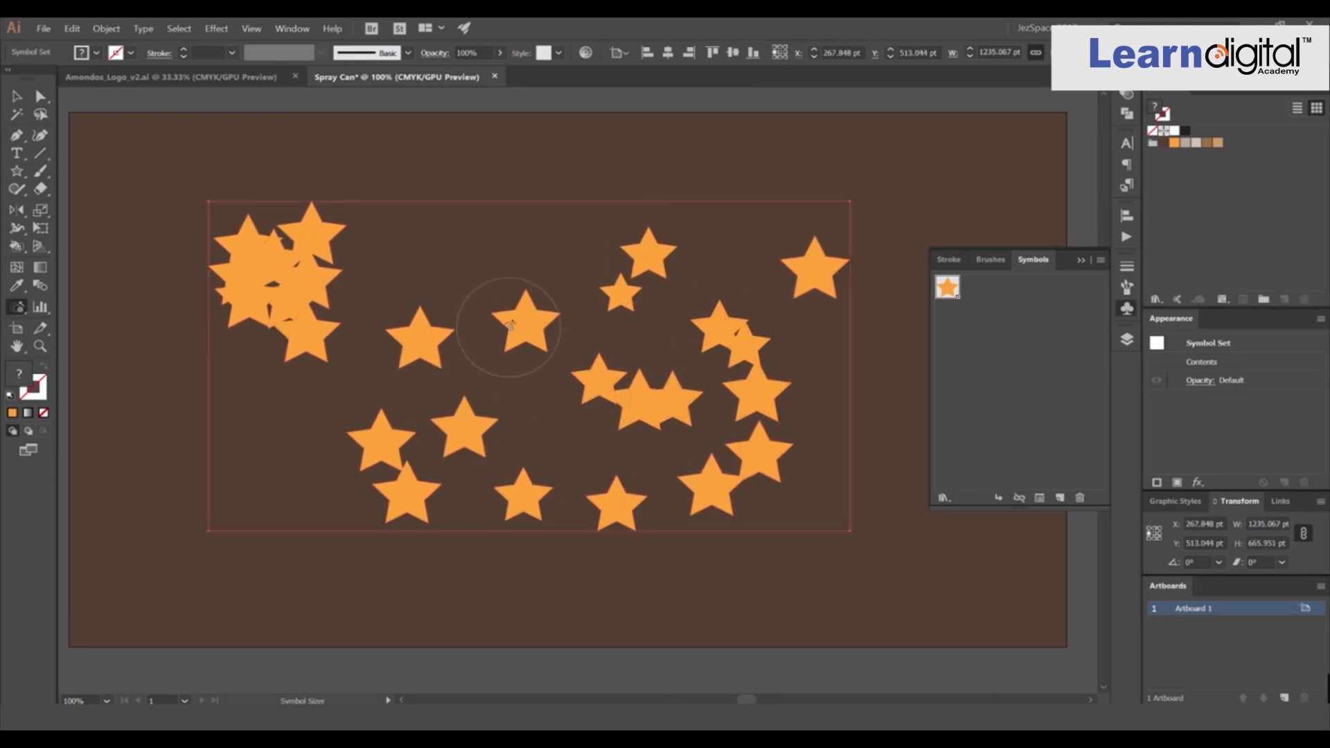
key("alt")
mouse_move(320, 240)
left_mouse_down()
mouse_move(276, 320)
mouse_move(451, 347)
mouse_move(399, 439)
mouse_move(435, 464)
mouse_move(466, 434)
mouse_move(412, 444)
mouse_move(416, 502)
mouse_move(406, 499)
mouse_move(446, 506)
mouse_move(518, 500)
mouse_move(663, 446)
mouse_move(707, 497)
mouse_move(771, 452)
mouse_move(749, 376)
mouse_move(766, 319)
mouse_move(819, 279)
mouse_move(714, 331)
mouse_move(667, 403)
mouse_move(610, 375)
mouse_move(637, 378)
left_mouse_up()
scroll(665, 327, "down", 1)
scroll(665, 327, "down", 1)
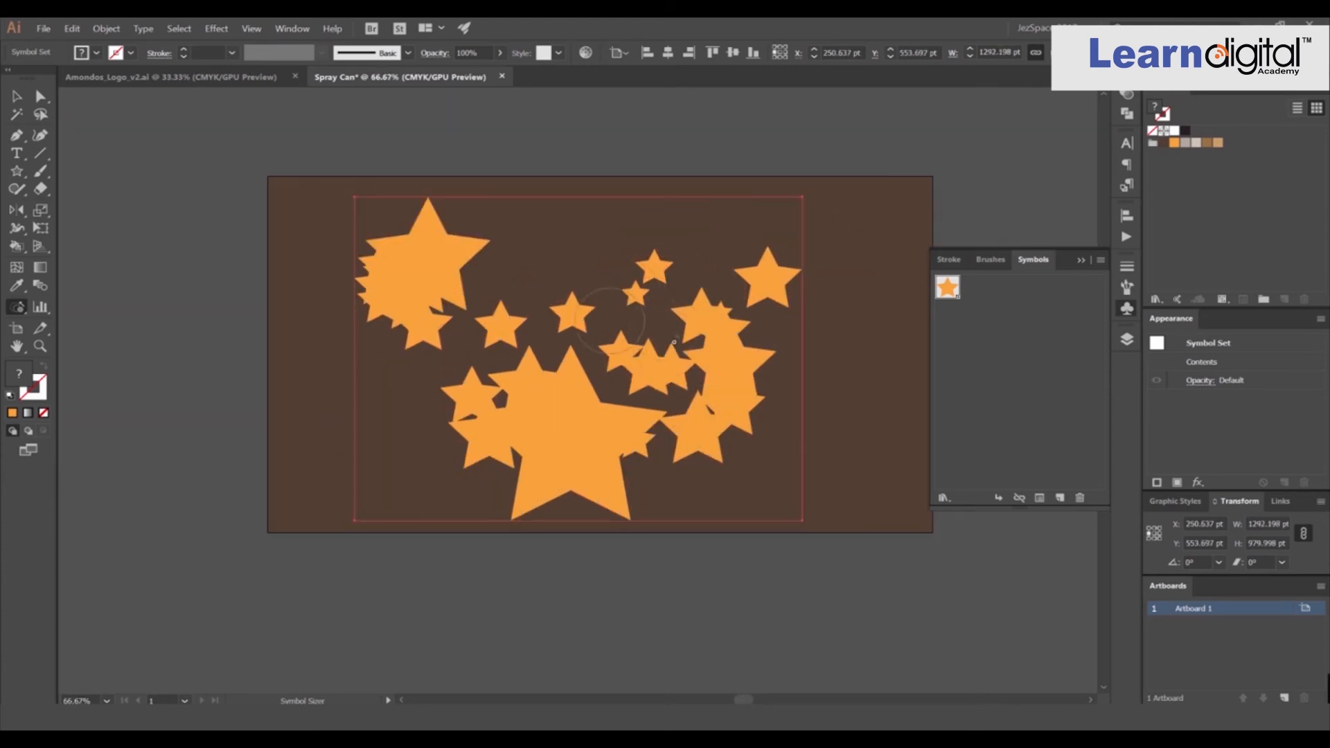
mouse_move(766, 278)
left_mouse_down()
mouse_move(734, 303)
mouse_move(731, 371)
mouse_move(696, 424)
mouse_move(597, 426)
mouse_move(560, 436)
mouse_move(566, 450)
mouse_move(575, 429)
mouse_move(511, 392)
mouse_move(491, 433)
mouse_move(578, 361)
mouse_move(665, 365)
mouse_move(648, 276)
mouse_move(590, 320)
mouse_move(518, 332)
mouse_move(409, 304)
mouse_move(401, 282)
mouse_move(430, 267)
left_mouse_up()
key("v")
left_click(679, 222)
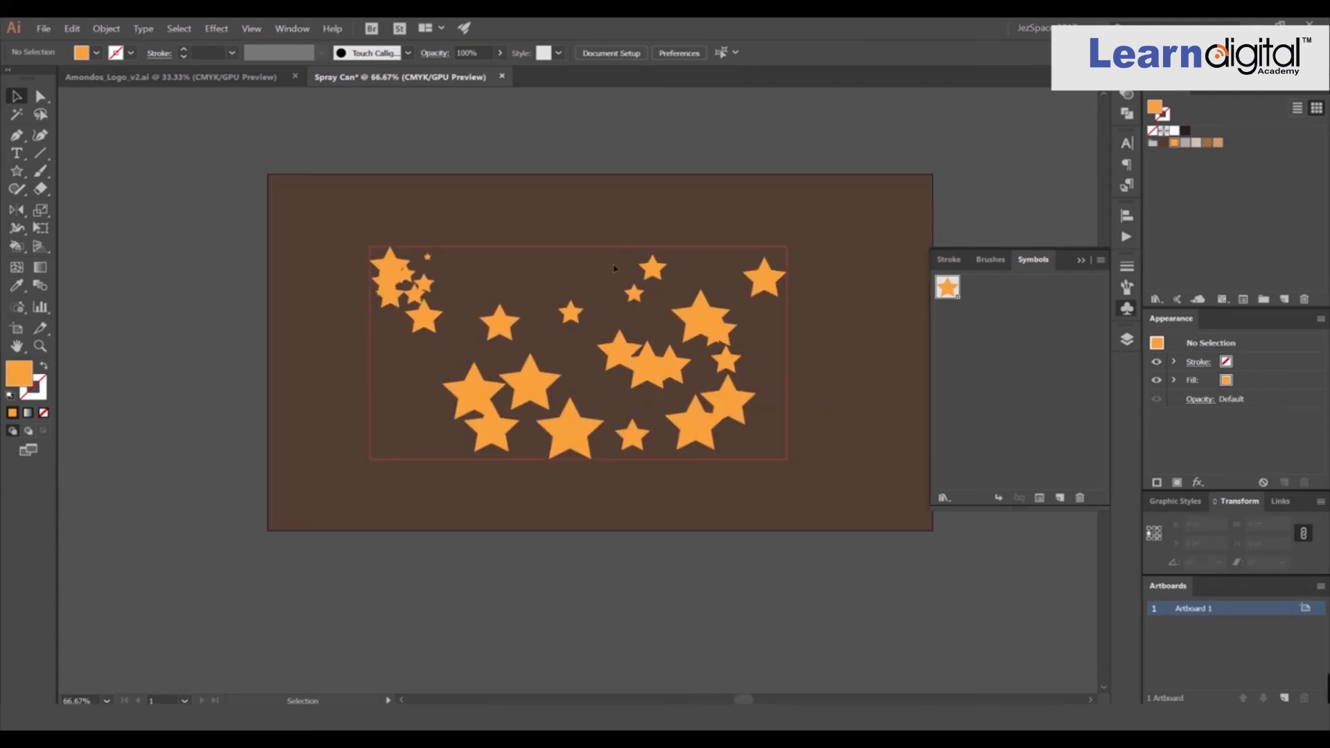
Rotate star instances across the symbol set with the Symbol Spinner tool.
left_click(21, 309)
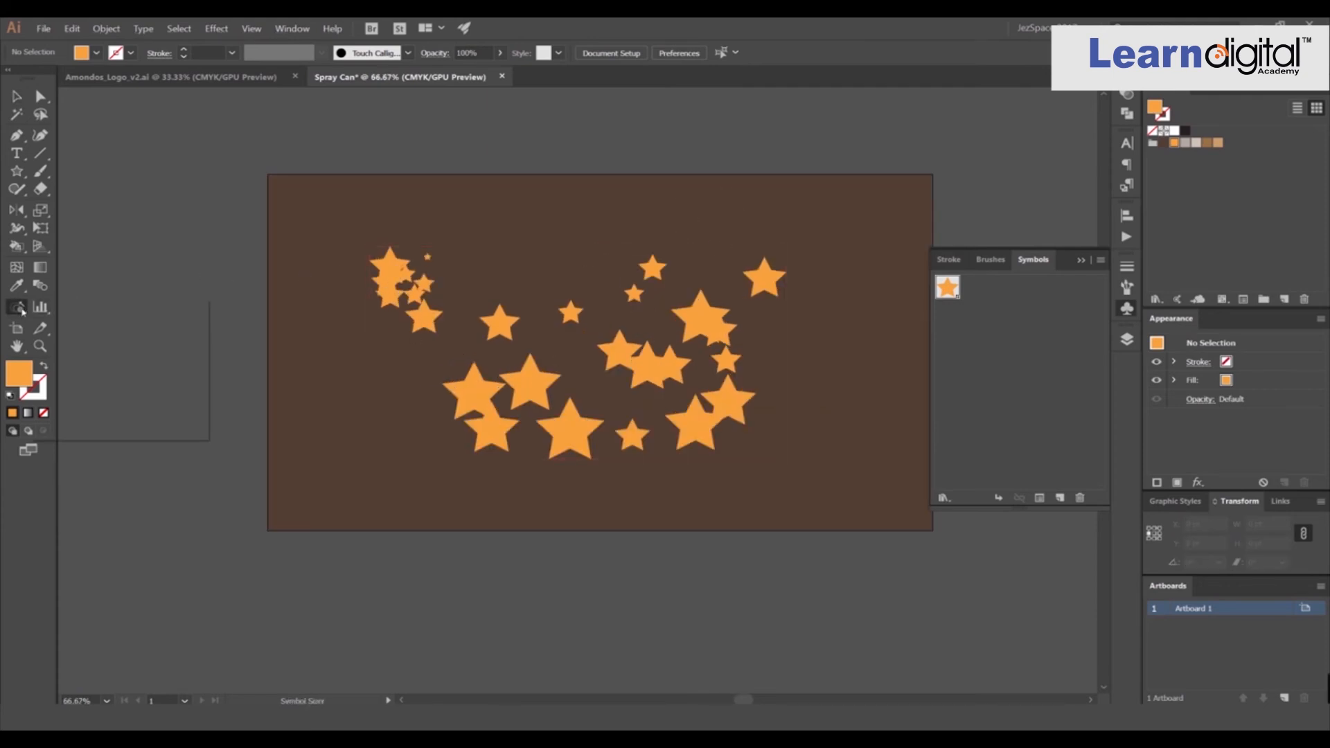
left_click(21, 308)
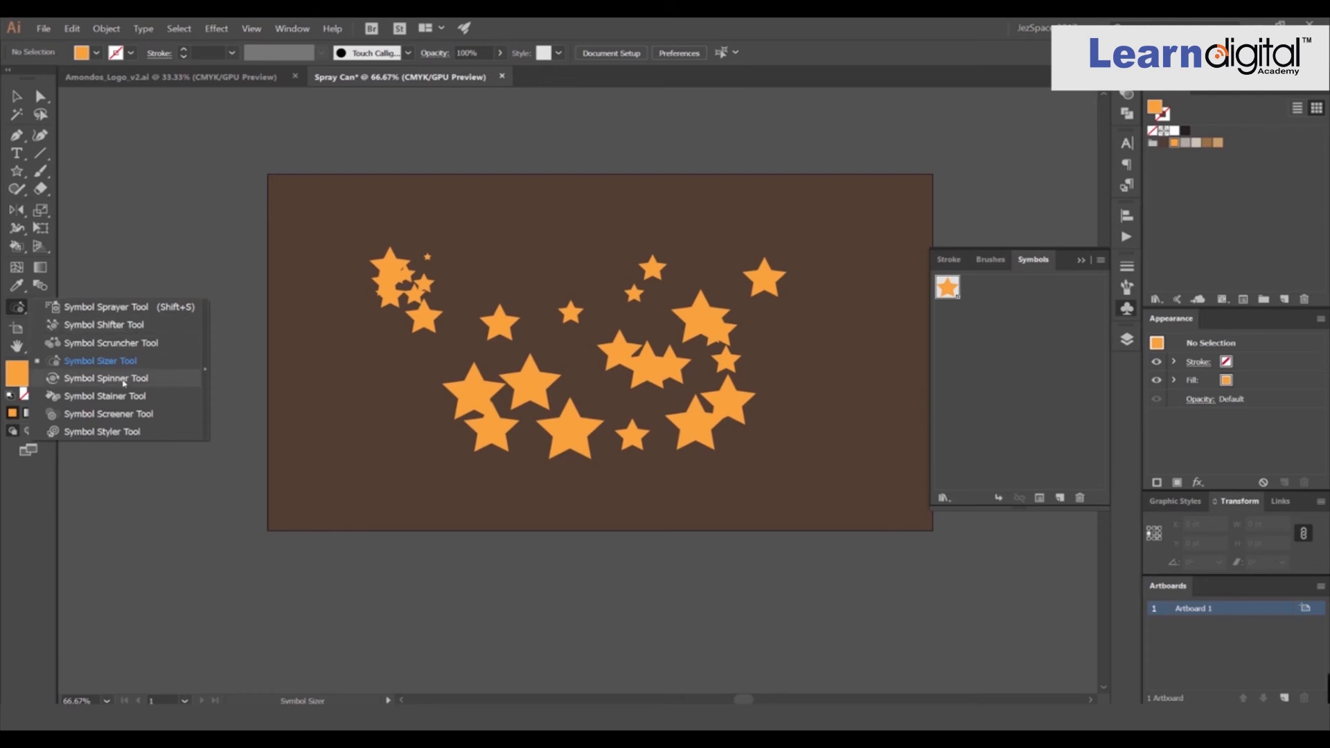
scroll(576, 313, "up", 2)
key("v")
left_click(574, 313)
mouse_move(17, 307)
left_mouse_down()
mouse_move(76, 360)
mouse_move(76, 377)
left_mouse_up()
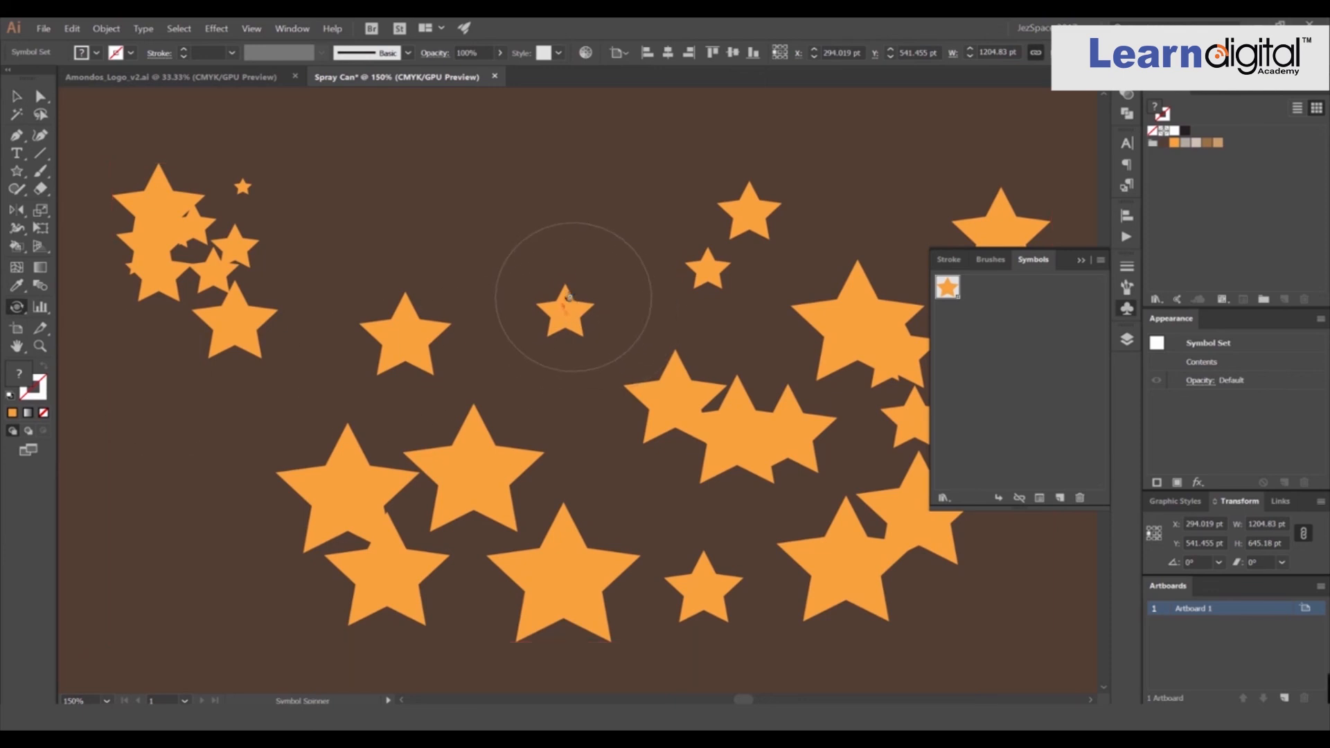
mouse_move(563, 318)
left_mouse_down()
mouse_move(578, 299)
mouse_move(600, 304)
mouse_move(581, 311)
mouse_move(575, 275)
left_mouse_up()
left_click_drag(717, 257, 699, 273)
scroll(778, 206, "up", 2)
left_click_drag(774, 205, 783, 169)
left_click_drag(707, 242, 749, 257)
scroll(806, 279, "down", 2)
left_click_drag(593, 318, 603, 363)
left_click_drag(493, 442, 415, 441)
left_click_drag(584, 582, 395, 491)
left_click_drag(353, 489, 570, 333)
left_click_drag(537, 430, 664, 410)
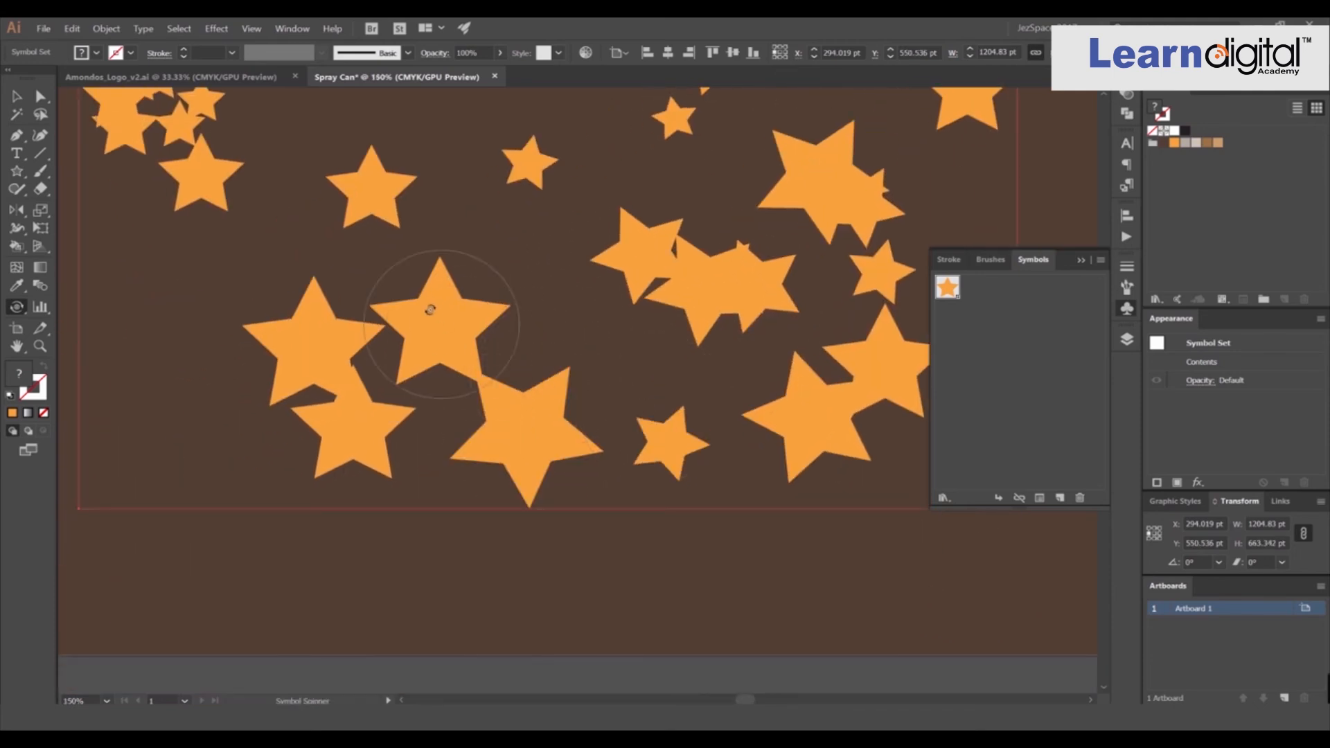
left_click_drag(435, 316, 558, 398)
left_click_drag(326, 355, 164, 308)
mouse_move(170, 284)
left_mouse_down()
mouse_move(445, 414)
mouse_move(605, 463)
left_mouse_up()
mouse_move(574, 282)
left_mouse_down()
mouse_move(563, 342)
mouse_move(530, 395)
mouse_move(522, 371)
mouse_move(546, 285)
mouse_move(540, 253)
mouse_move(513, 259)
mouse_move(576, 231)
mouse_move(548, 247)
mouse_move(532, 283)
mouse_move(580, 306)
mouse_move(639, 276)
mouse_move(649, 258)
mouse_move(635, 261)
mouse_move(645, 218)
left_mouse_up()
left_click_drag(636, 339, 626, 391)
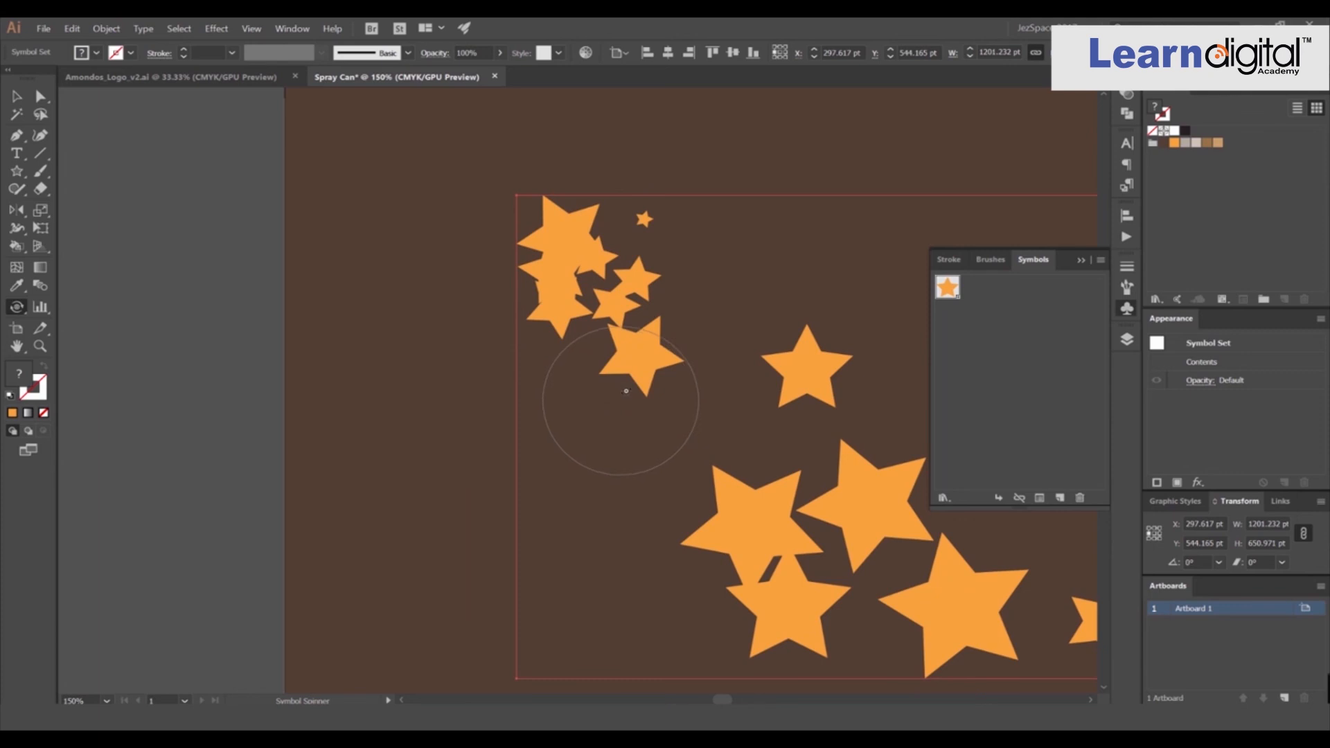
left_click_drag(644, 217, 660, 176)
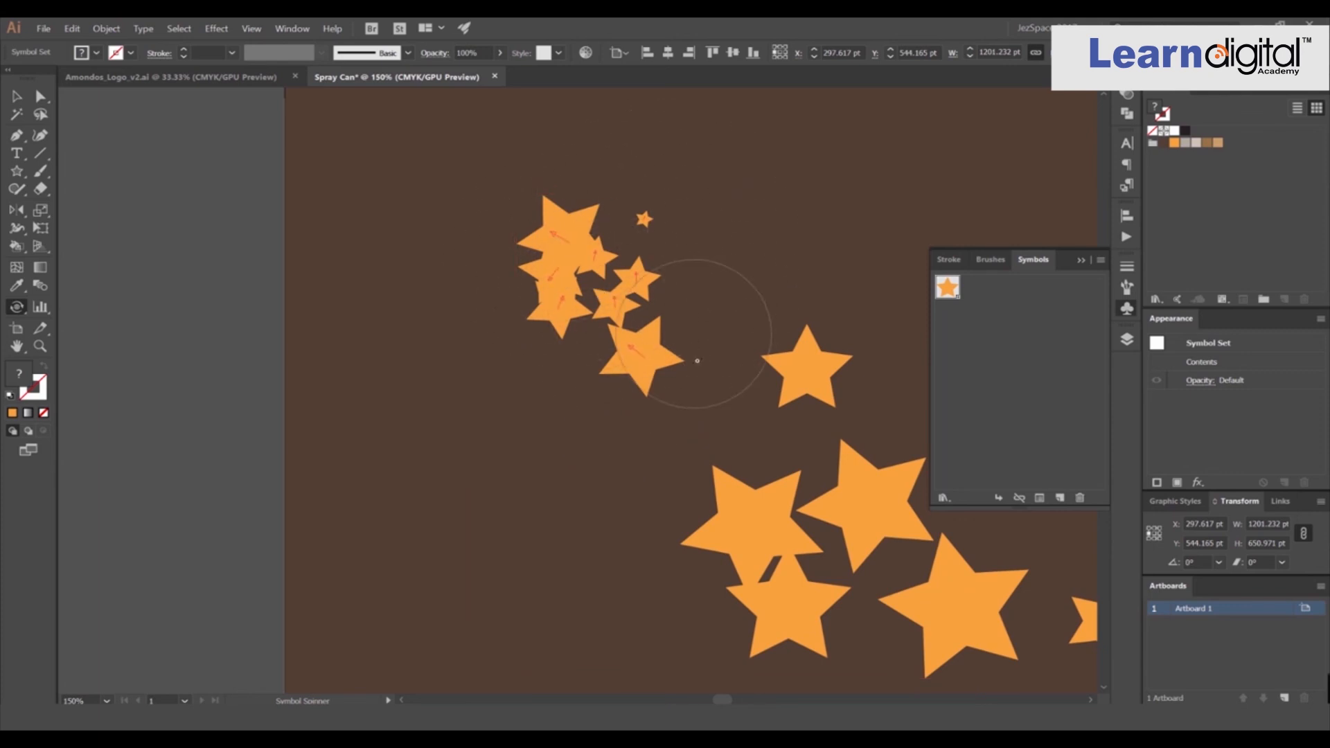
left_click_drag(628, 616, 617, 614)
key("ctrl+minus")
key("ctrl+minus")
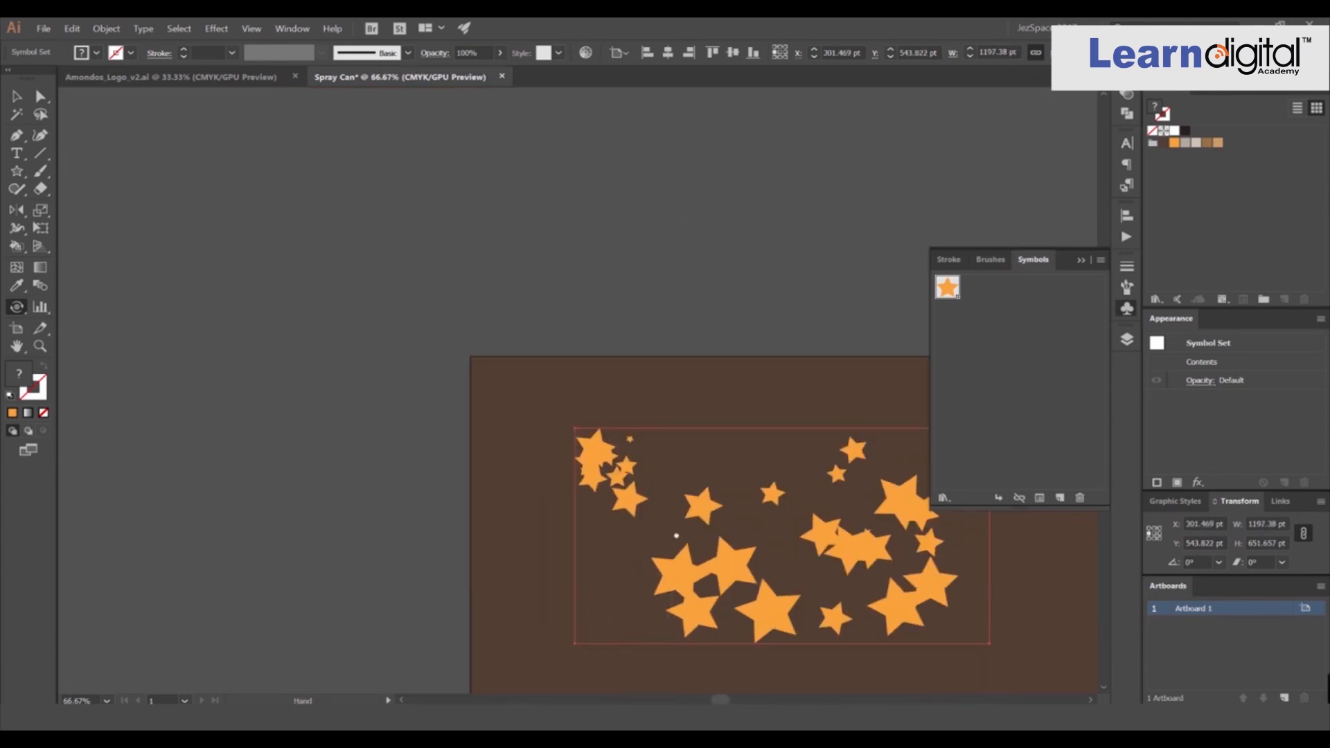
left_click_drag(571, 297, 727, 215)
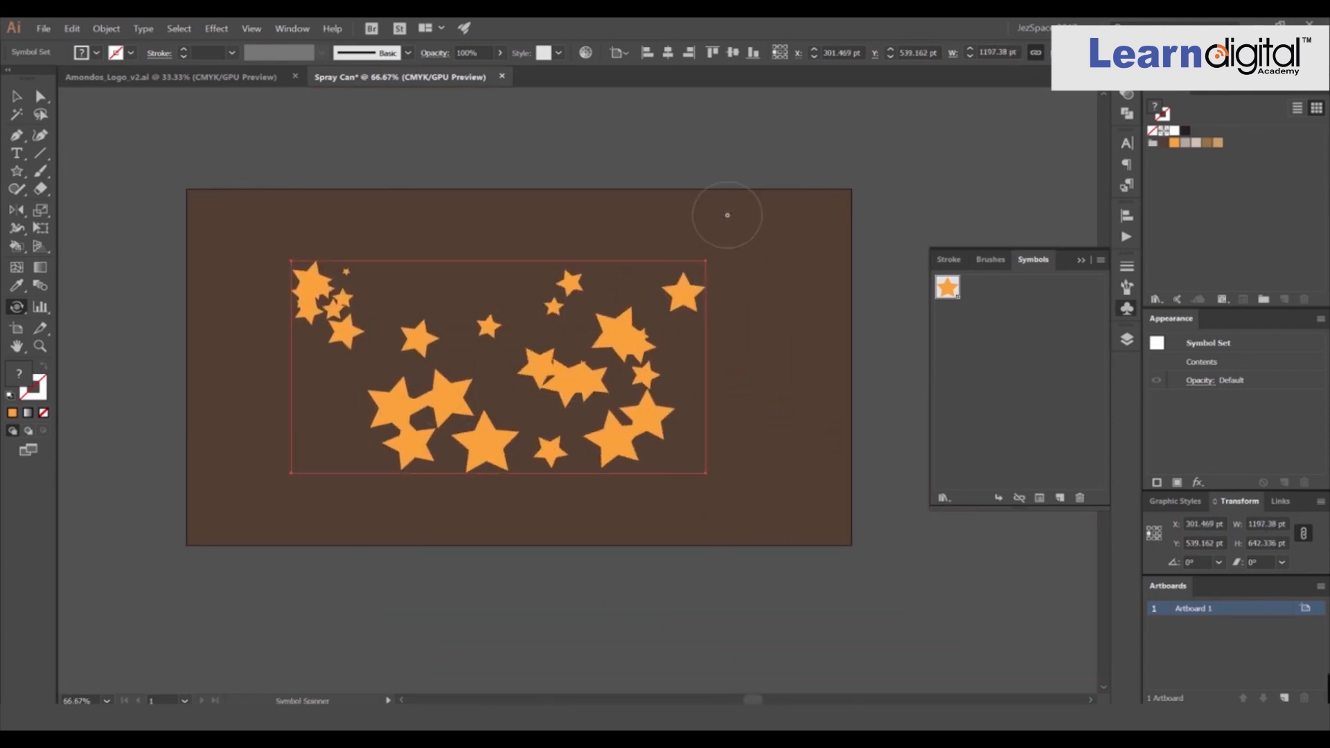
Tint several star instances with the Symbol Stainer tool using the orange fill, adjusting the brush diameter.
left_click(19, 307)
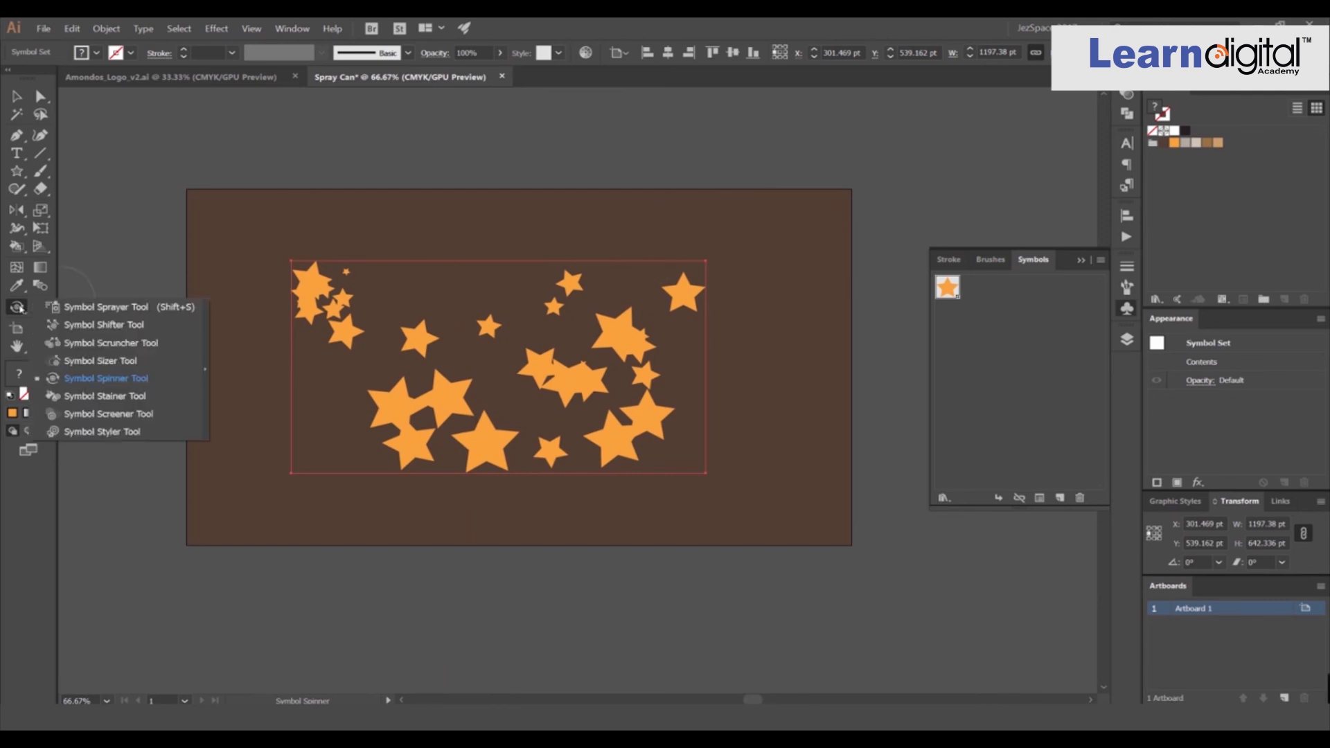
left_click(107, 396)
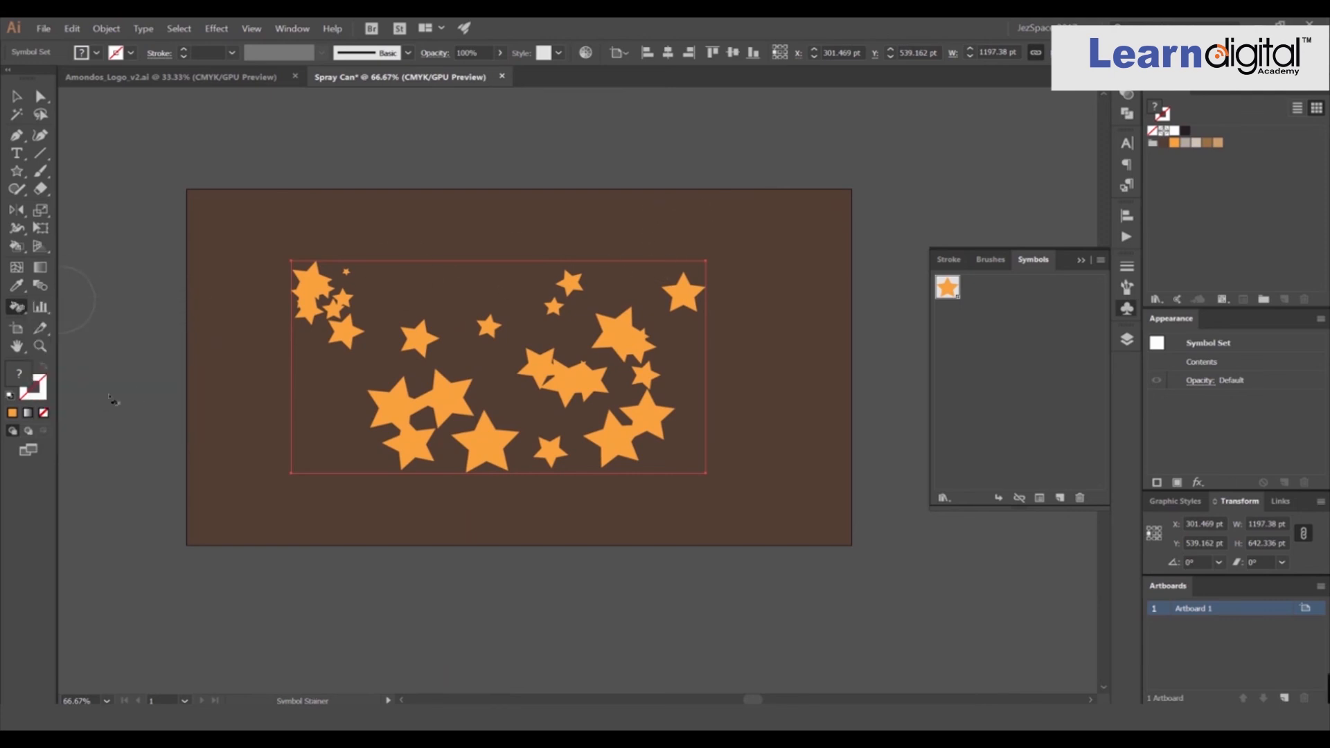
scroll(618, 332, "up", 2)
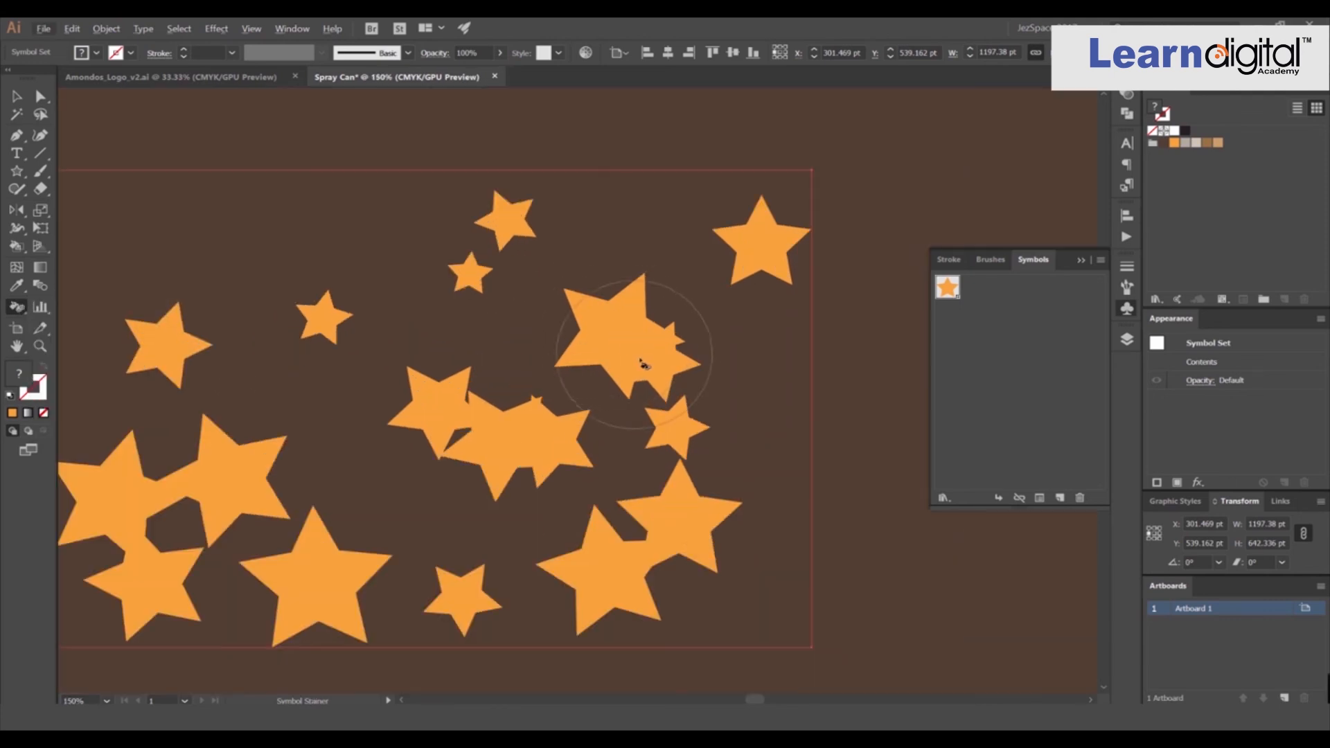
left_click(628, 338)
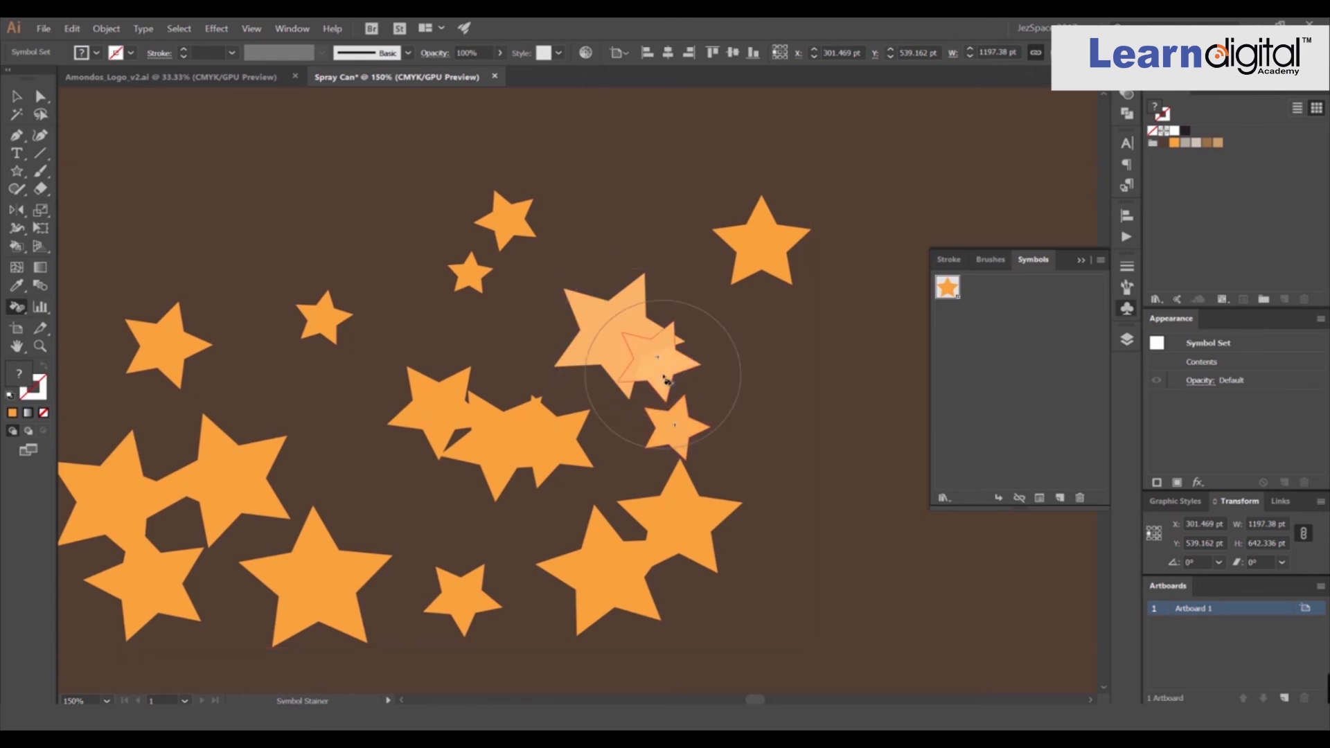
left_click(672, 426)
left_click(501, 446)
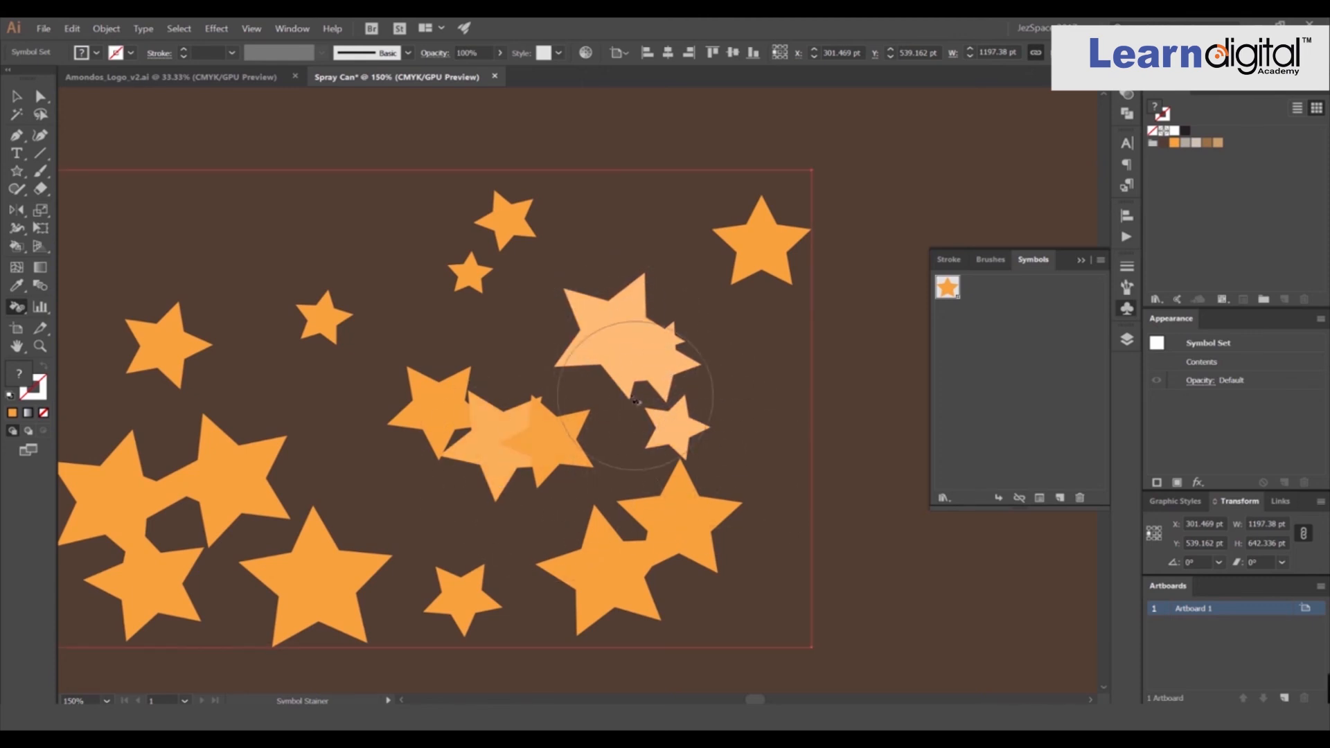
scroll(474, 291, "down", 1)
key("space")
left_click_drag(419, 285, 519, 303)
scroll(495, 294, "up", 1)
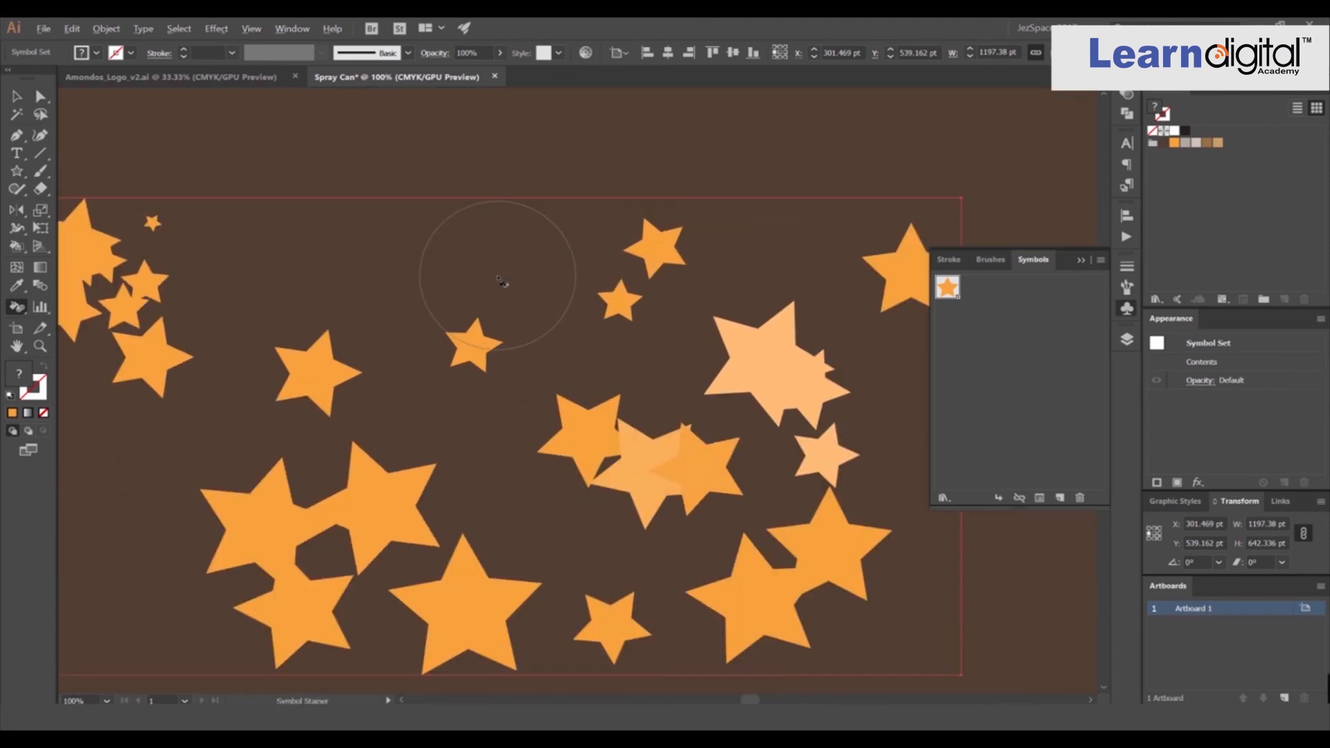
key("bracketleft")
key("bracketleft")
key("bracketleft")
key("bracketleft")
key("bracketright")
key("bracketright")
key("bracketright")
key("bracketright")
key("bracketright")
key("bracketright")
key("bracketleft")
key("bracketleft")
key("bracketleft")
left_click_drag(611, 309, 615, 308)
key("bracketright")
key("bracketright")
key("bracketright")
key("bracketright")
key("bracketright")
key("bracketright")
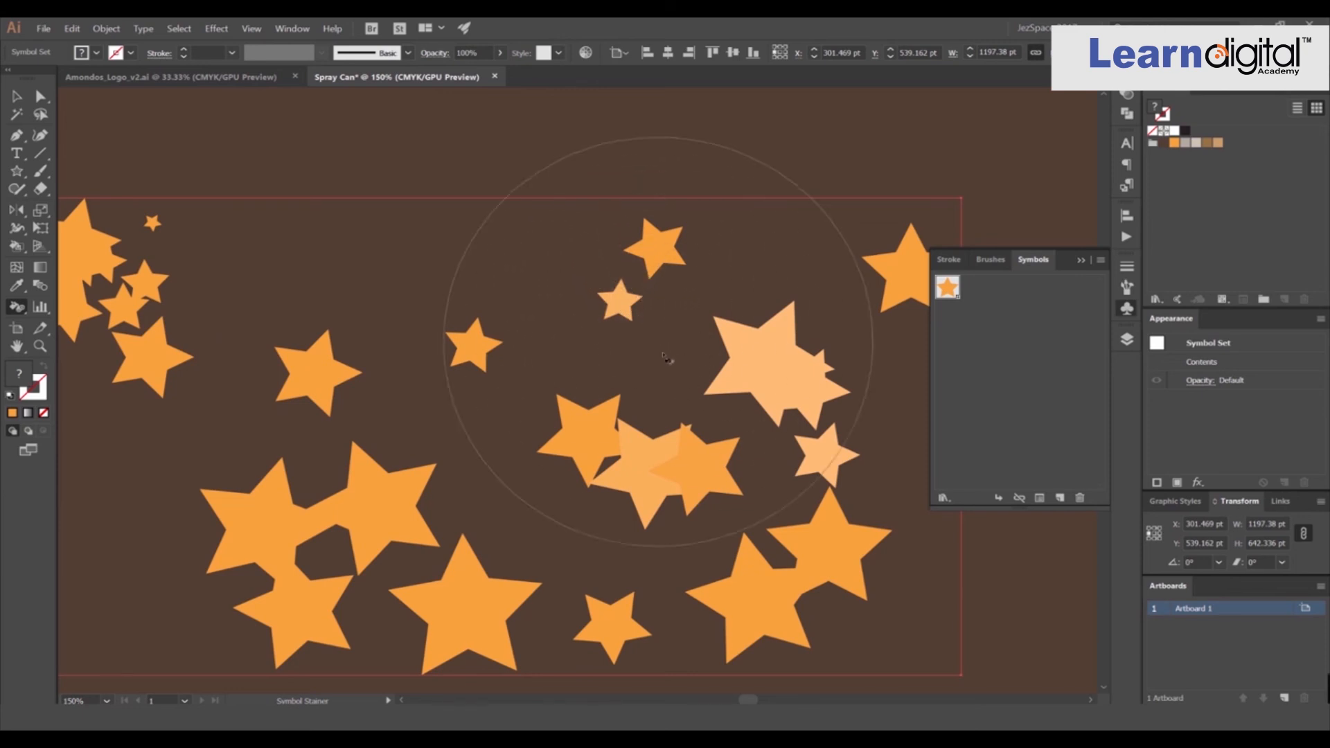
left_click(631, 423)
key("space")
left_click_drag(615, 406, 584, 308)
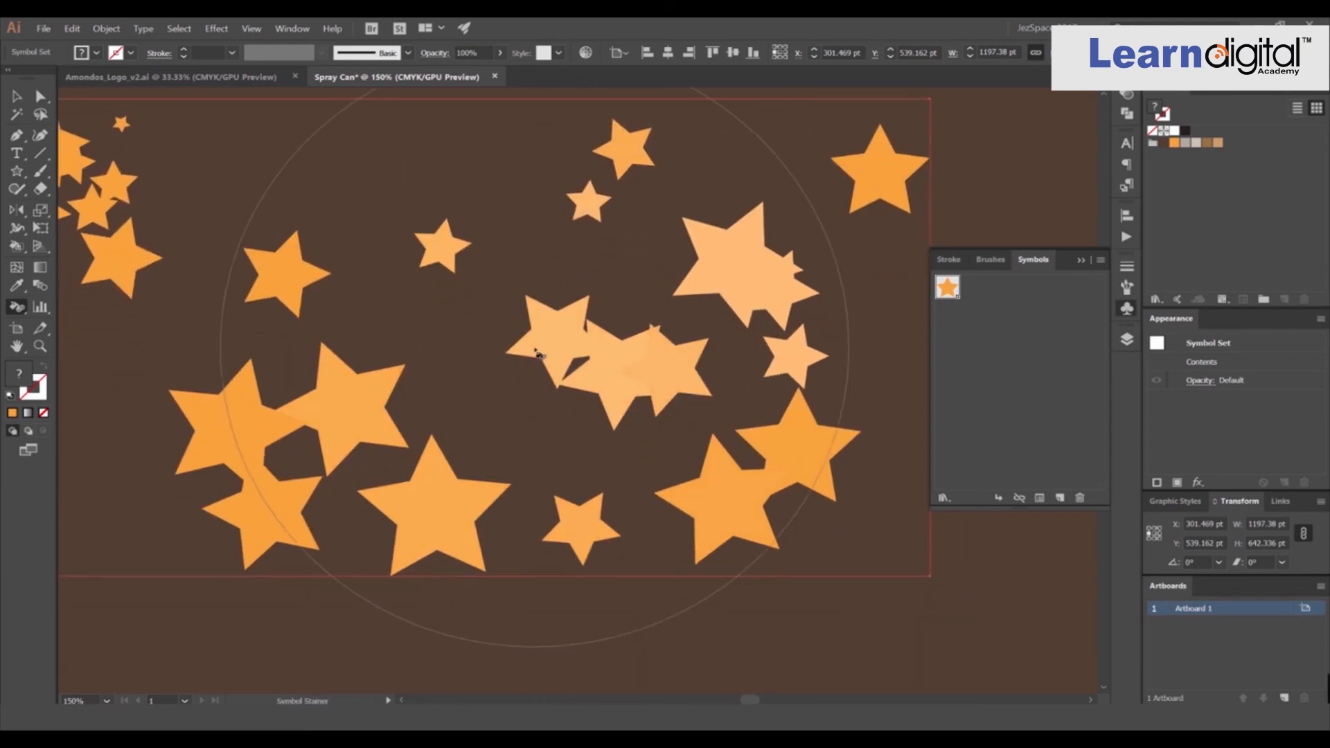
key("ctrl+minus")
key("ctrl+minus")
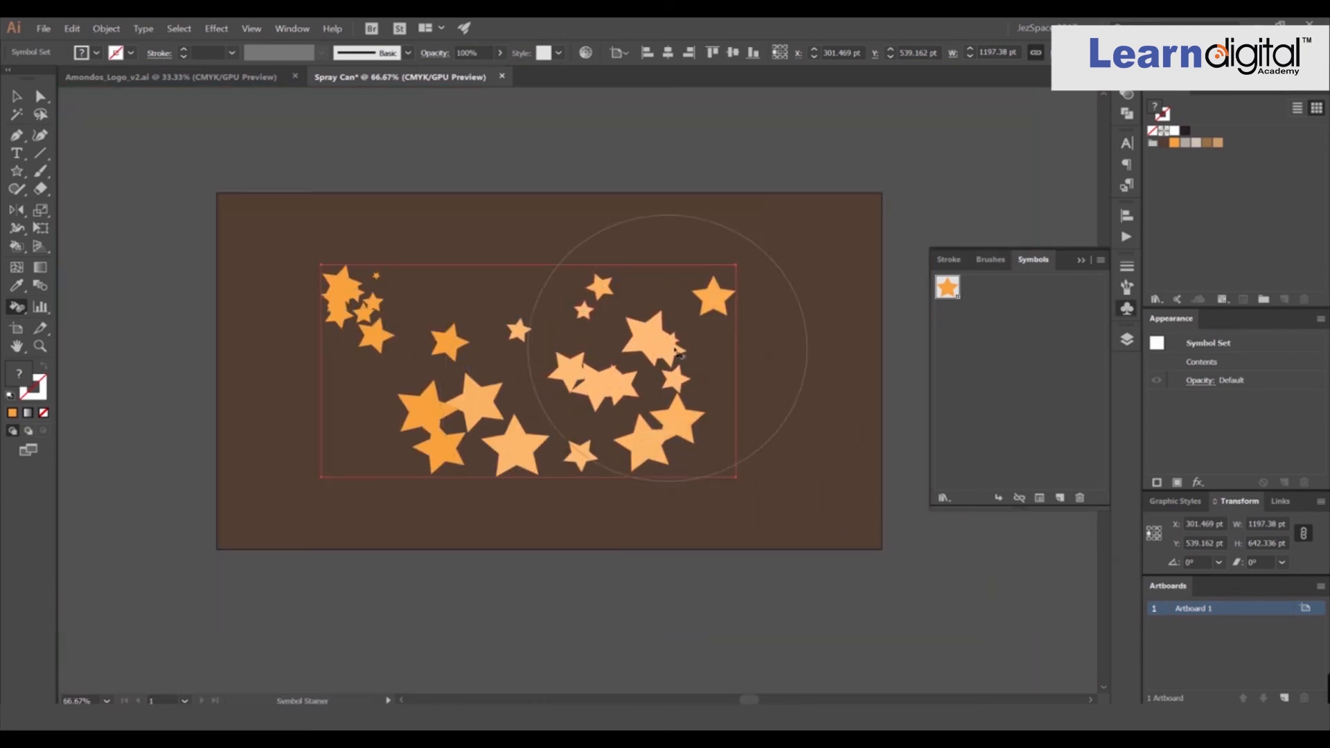
key("ctrl+plus")
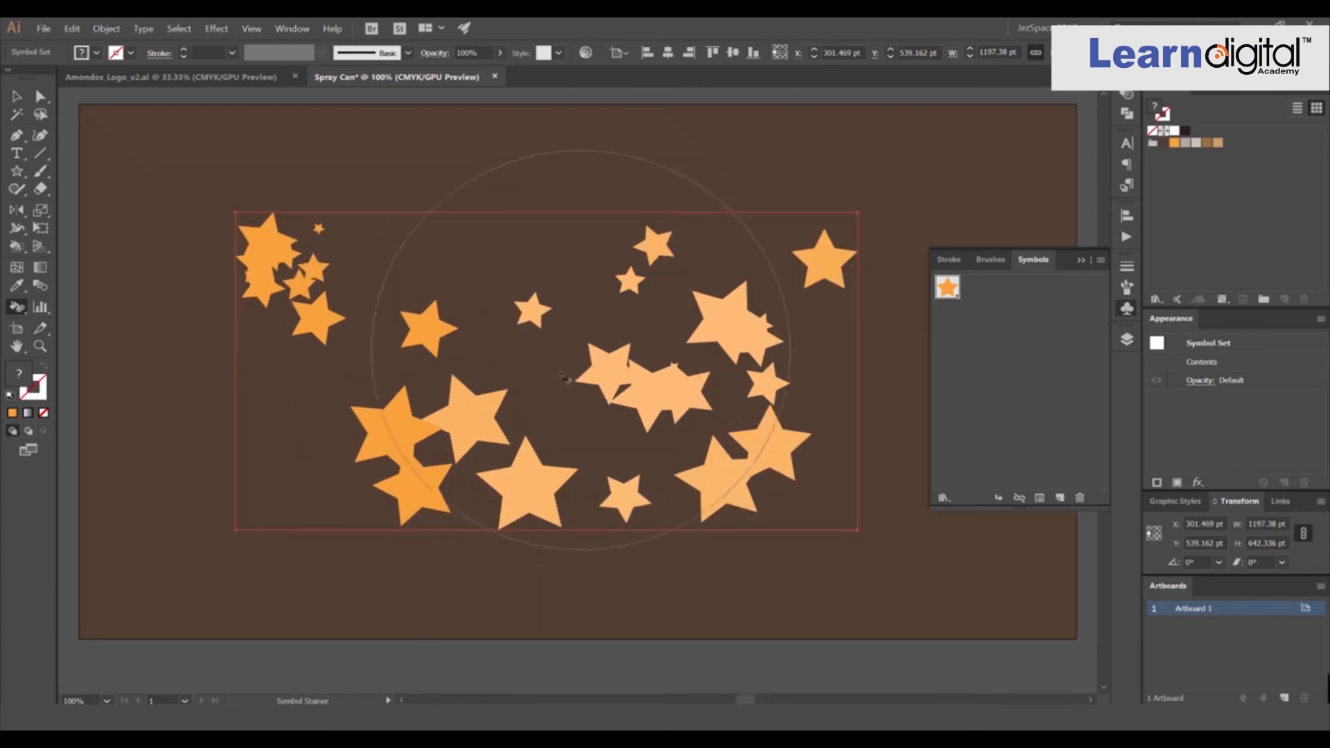
Pick a light beige swatch and stain the stars on the set's left and lower part.
left_click(1185, 144)
left_click(721, 320)
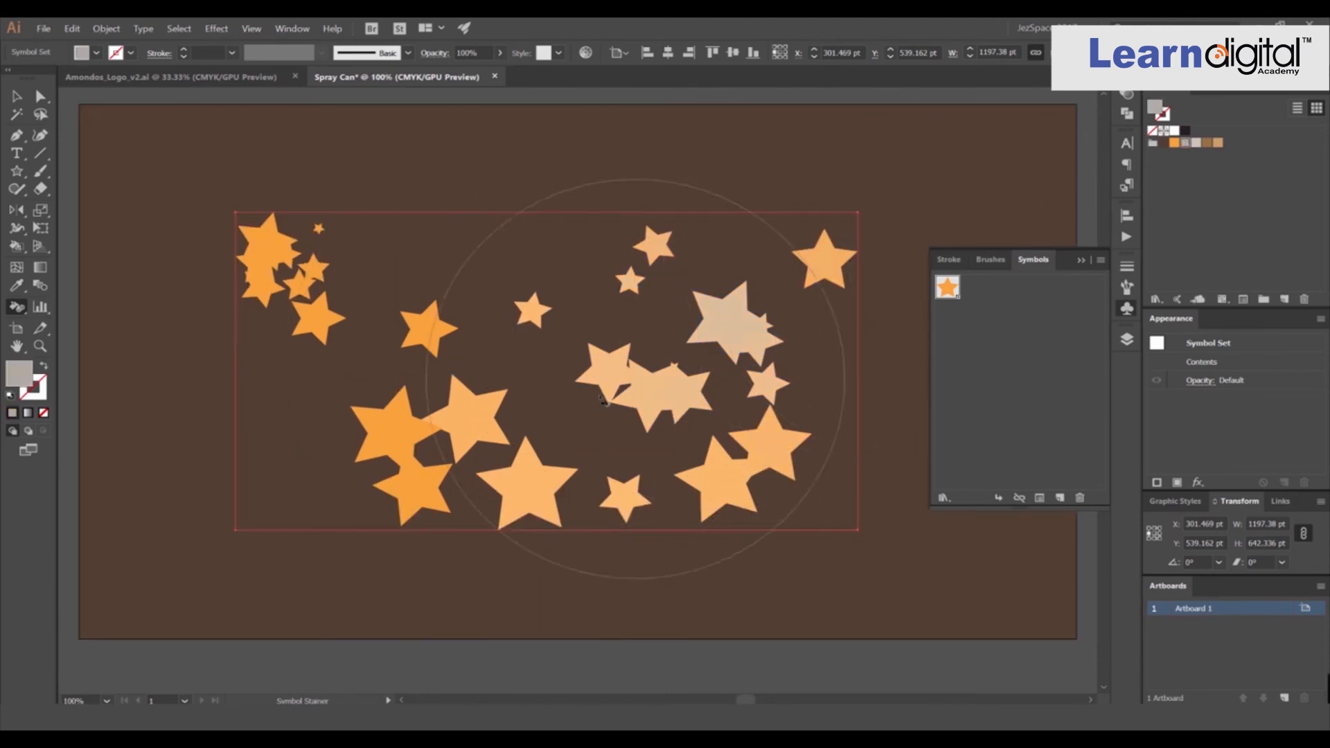
mouse_move(388, 429)
left_mouse_down()
mouse_move(229, 228)
mouse_move(291, 235)
left_mouse_up()
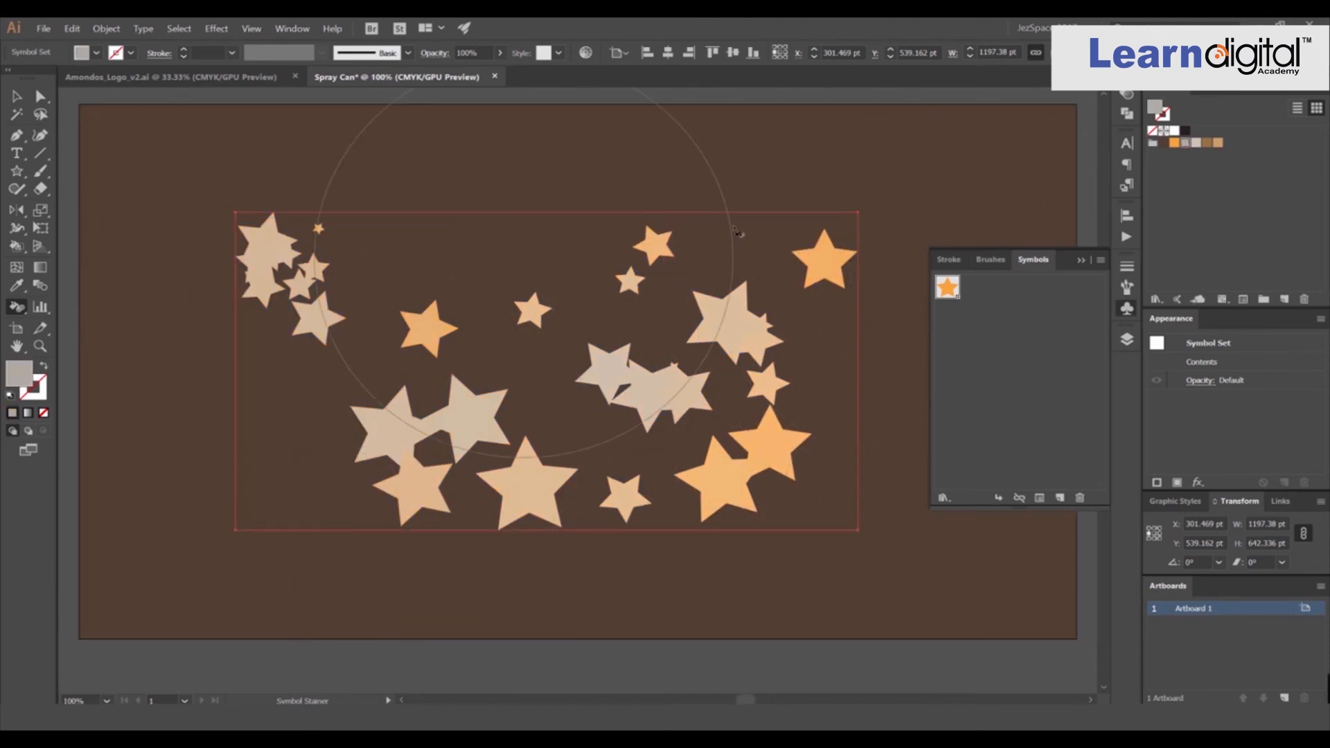
Pick a brown swatch, reduce the brush diameter, and stain stars in the middle and upper right.
left_click(1209, 144)
mouse_move(686, 298)
left_mouse_down()
mouse_move(638, 438)
mouse_move(638, 425)
left_mouse_up()
key("bracketleft")
key("bracketleft")
key("bracketleft")
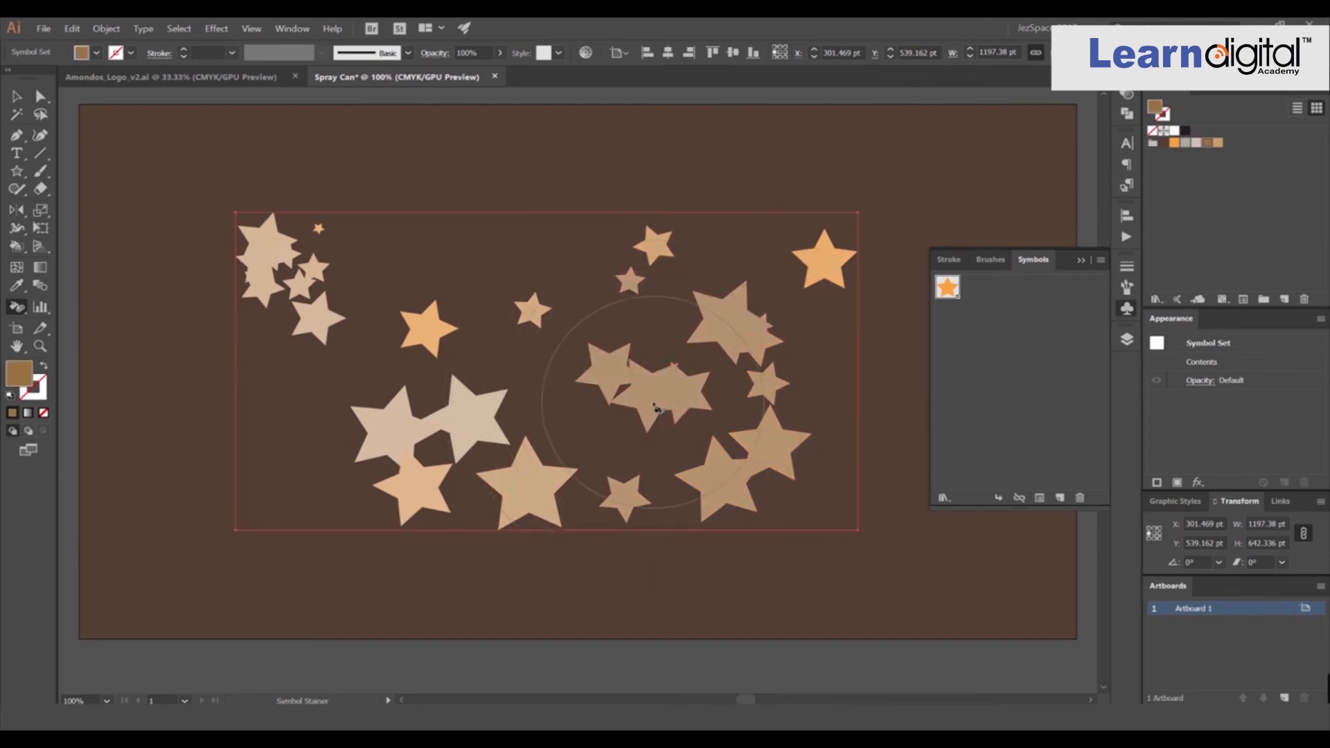
left_click(815, 262)
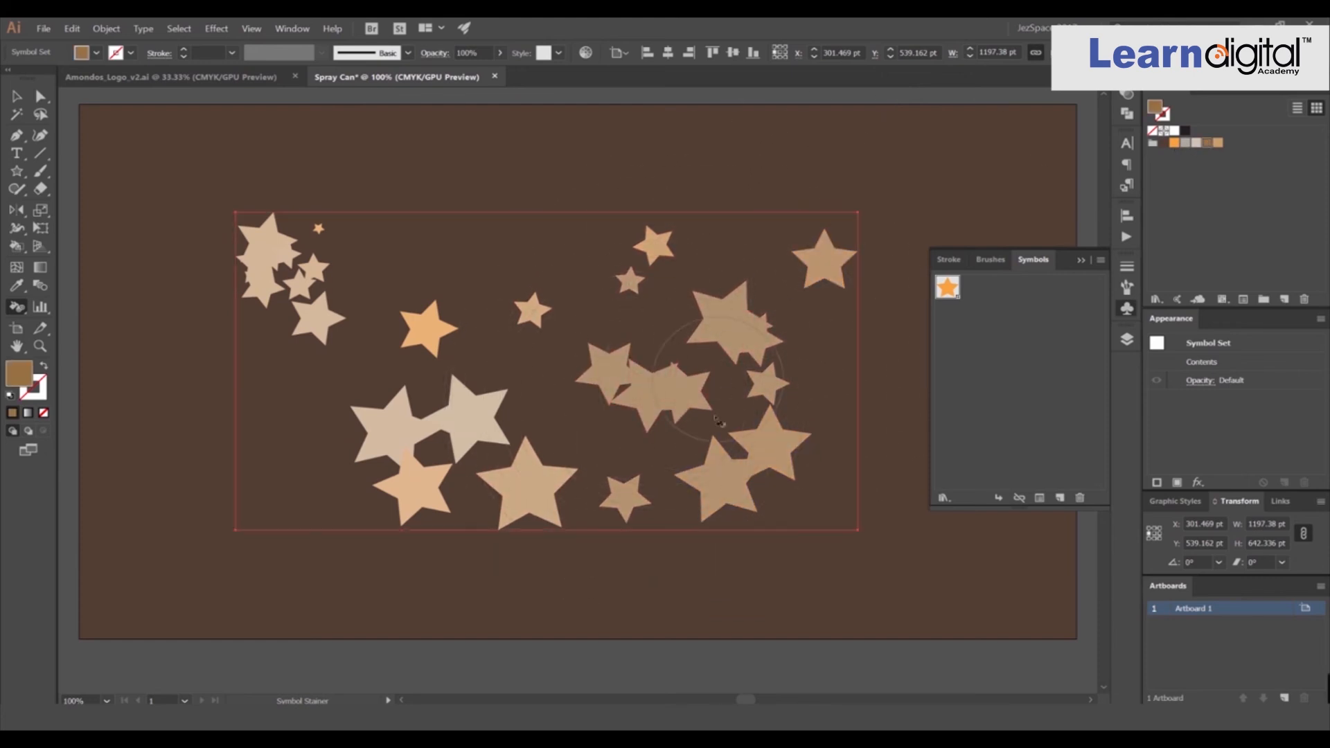
Pick a tan swatch and stain stars on the right and lower middle of the set.
left_click(1217, 145)
left_click(757, 392)
mouse_move(734, 464)
left_mouse_down()
mouse_move(629, 484)
mouse_move(530, 478)
left_mouse_up()
left_click(457, 425)
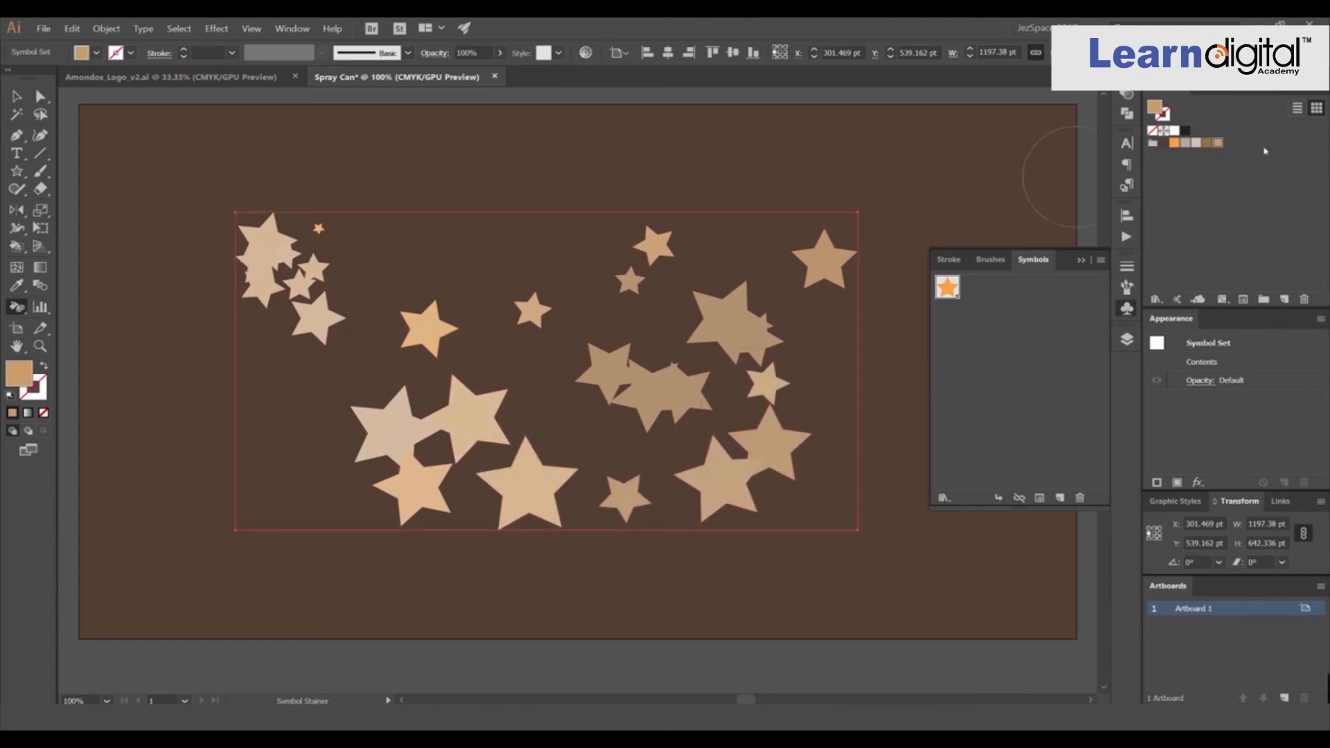
Pick the orange swatch, re-stain several stars with it, and deselect the symbol set.
left_click(786, 360)
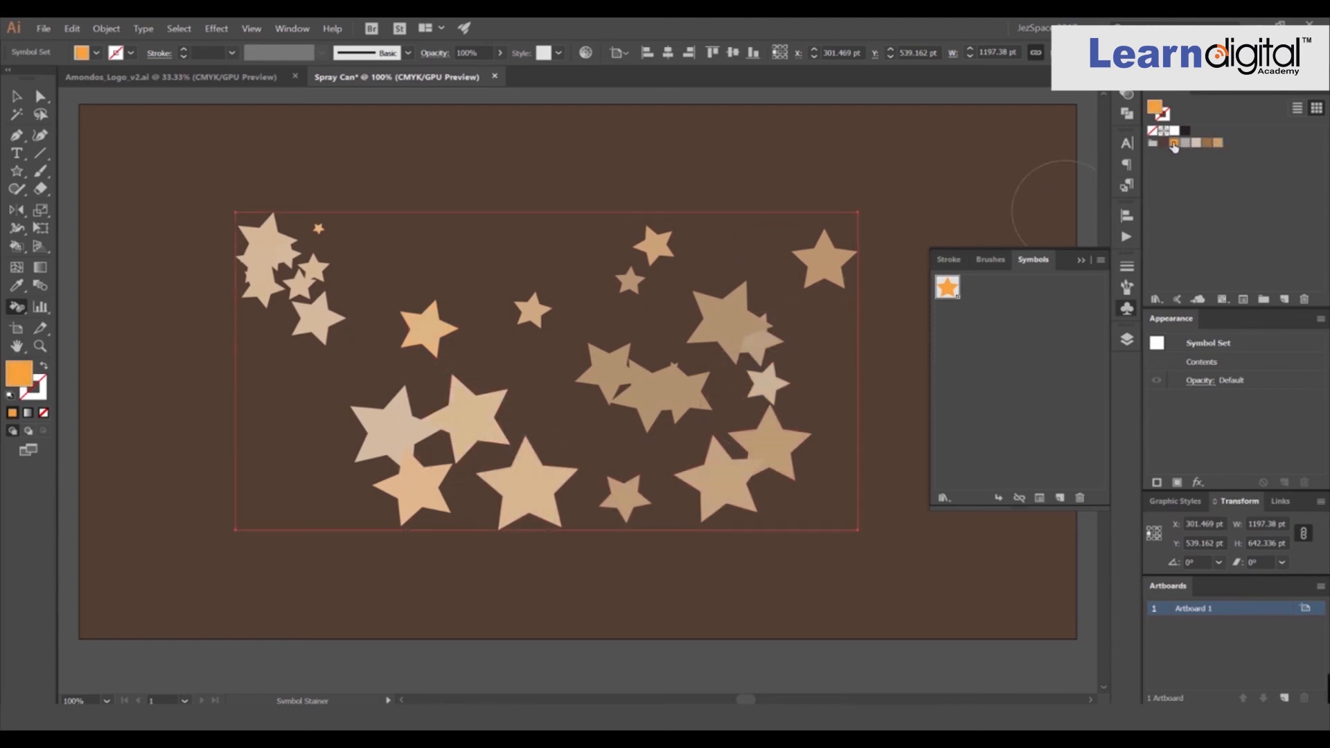
left_click(726, 284)
left_click(718, 471)
left_click(477, 447)
left_click(532, 310)
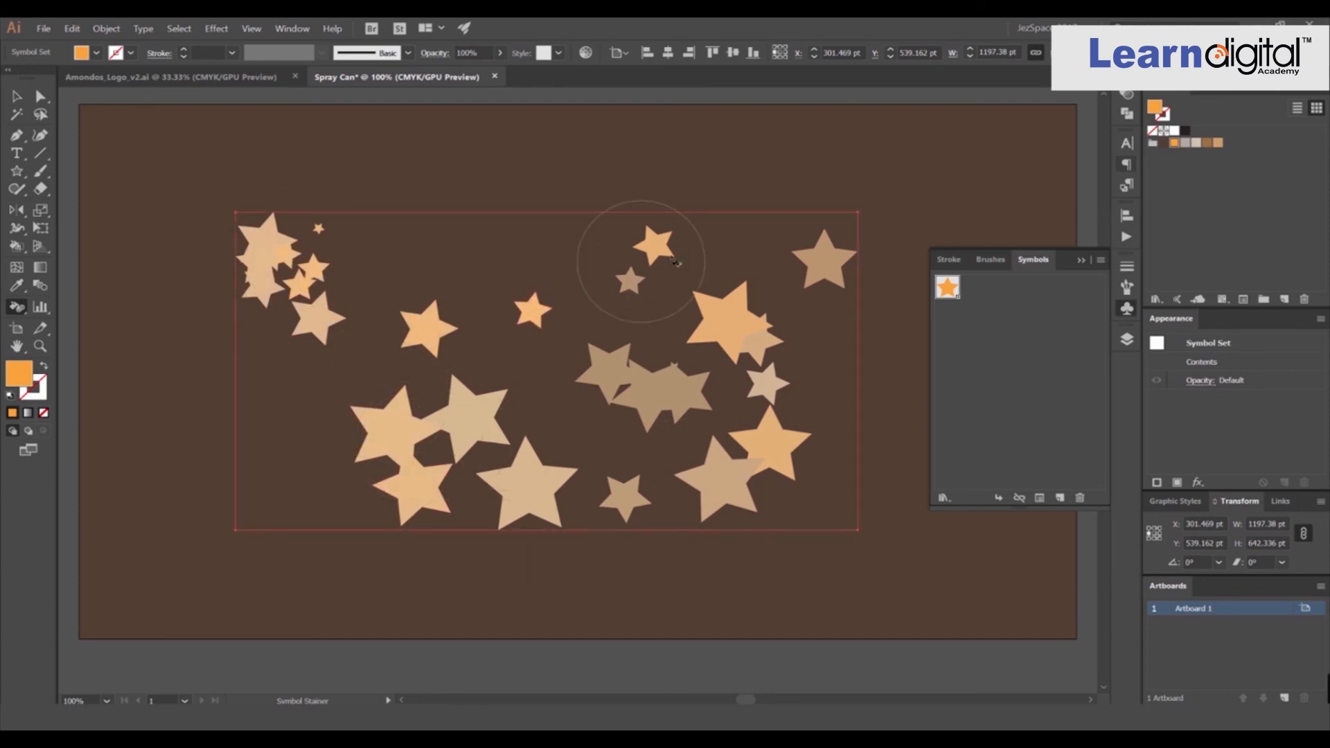
left_click(485, 417)
left_click(630, 424)
scroll(695, 460, "down", 2)
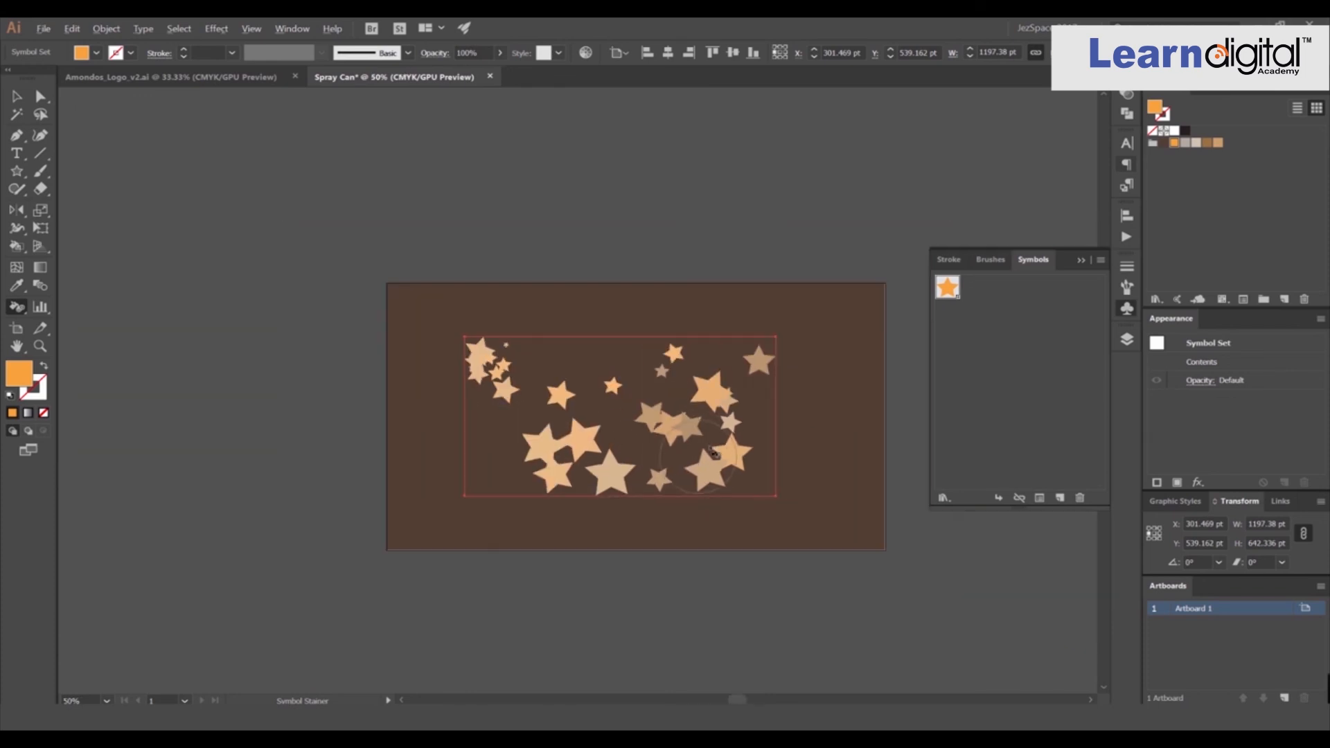
mouse_move(761, 378)
left_mouse_down()
mouse_move(703, 404)
mouse_move(668, 383)
left_mouse_up()
key("v")
left_click(712, 281)
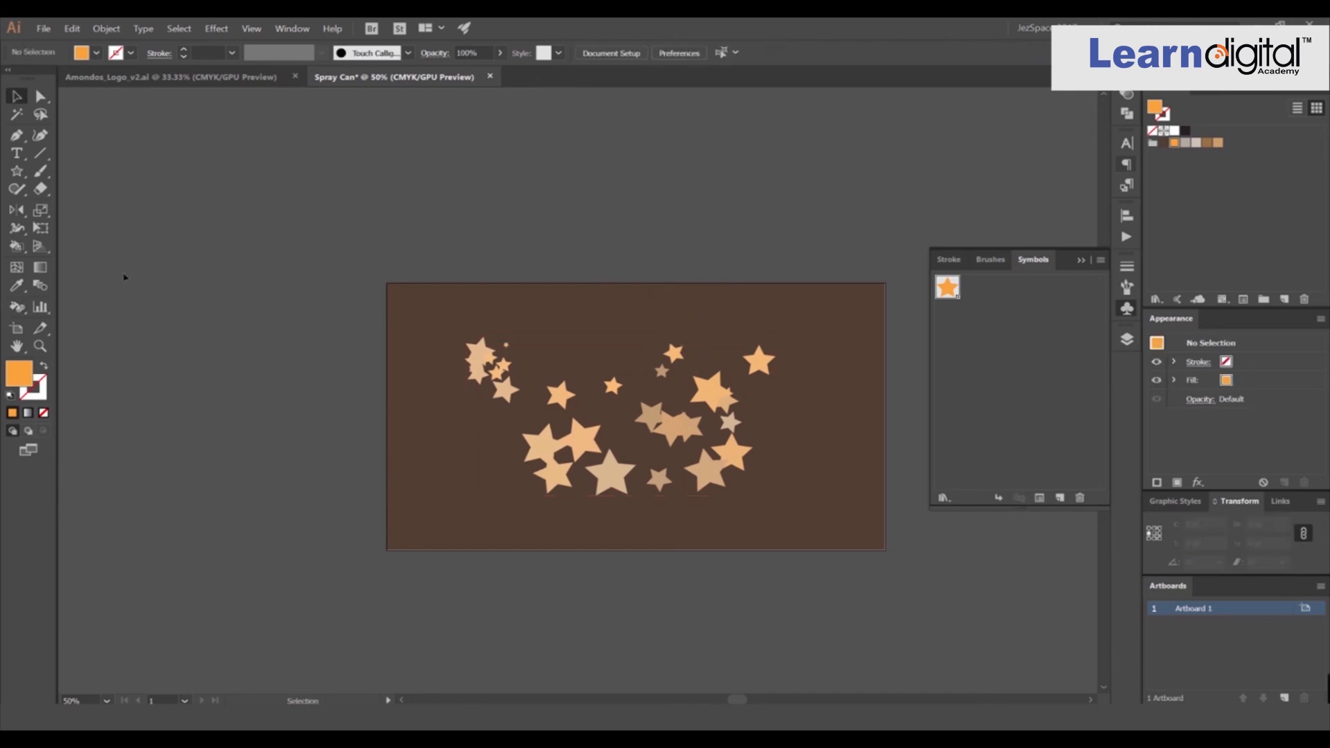
left_click_drag(20, 318, 324, 288)
left_click(1128, 312)
scroll(780, 329, "up", 1)
left_click_drag(769, 306, 796, 261)
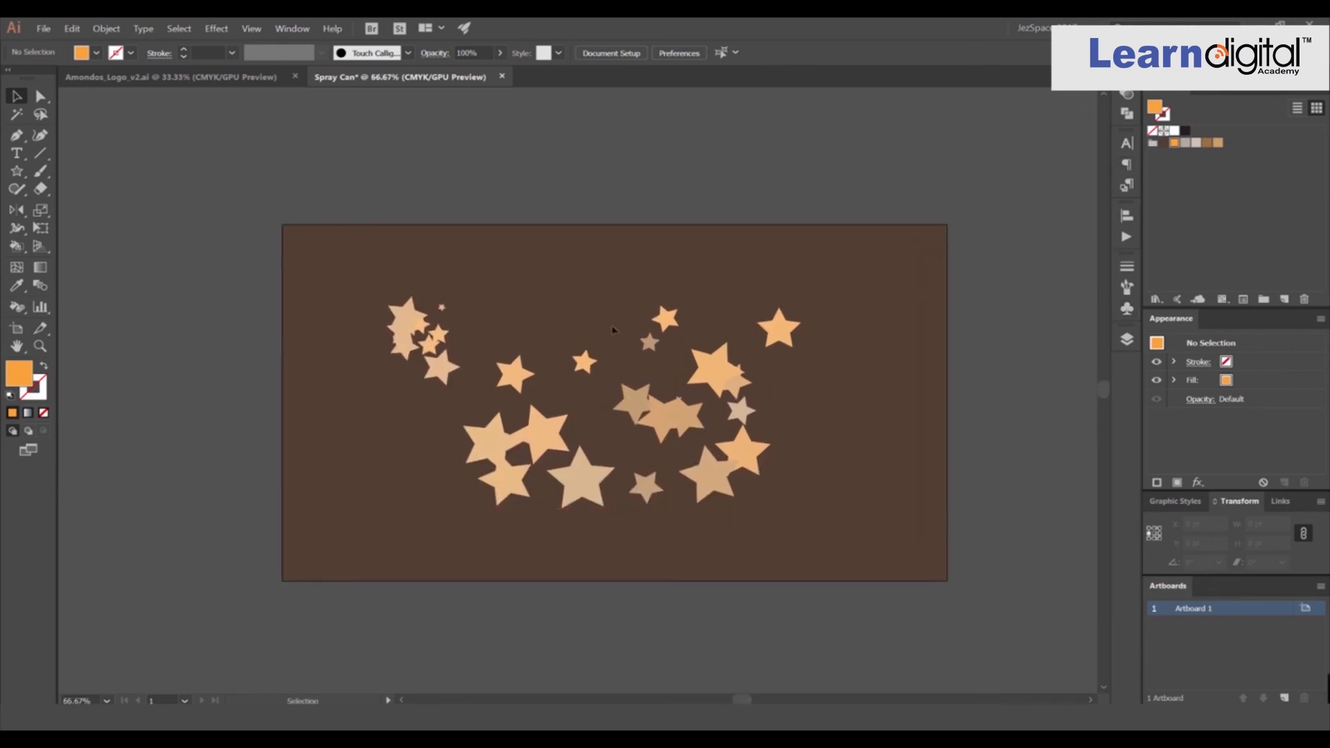
left_click_drag(23, 306, 876, 279)
left_click(1127, 308)
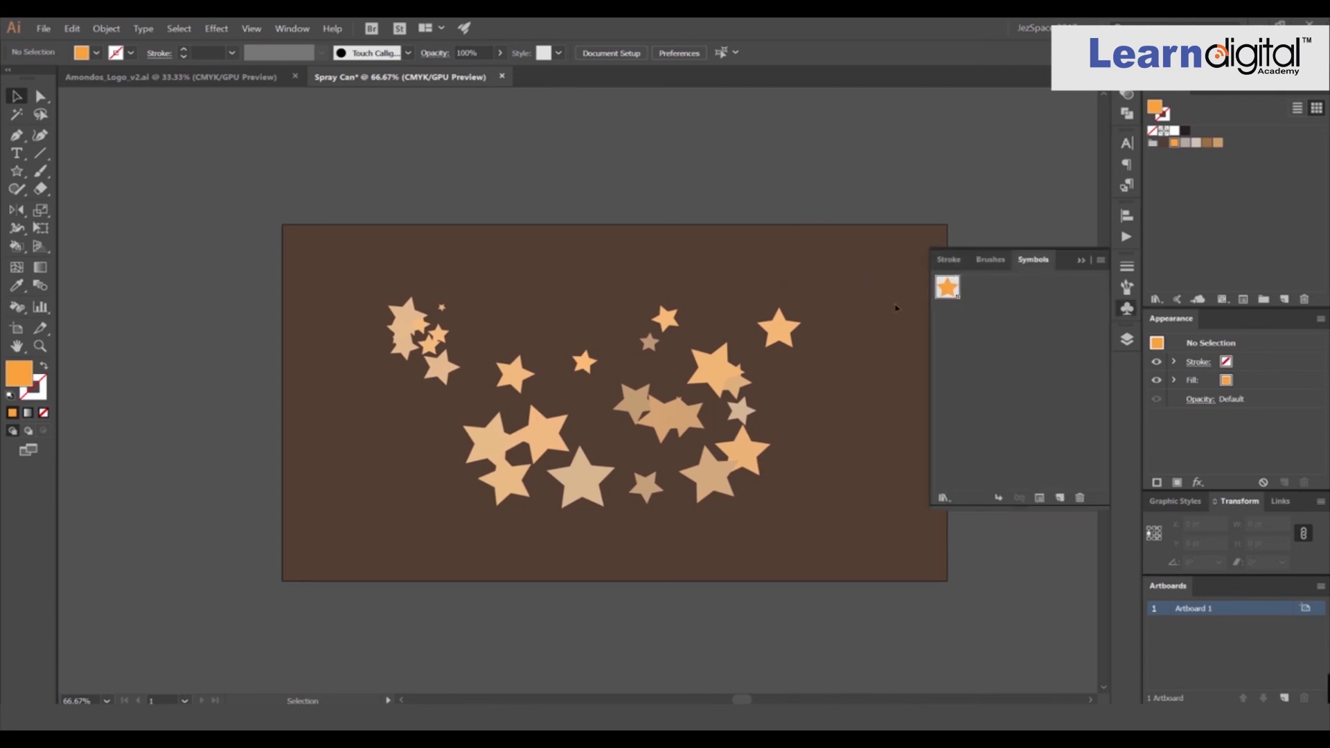